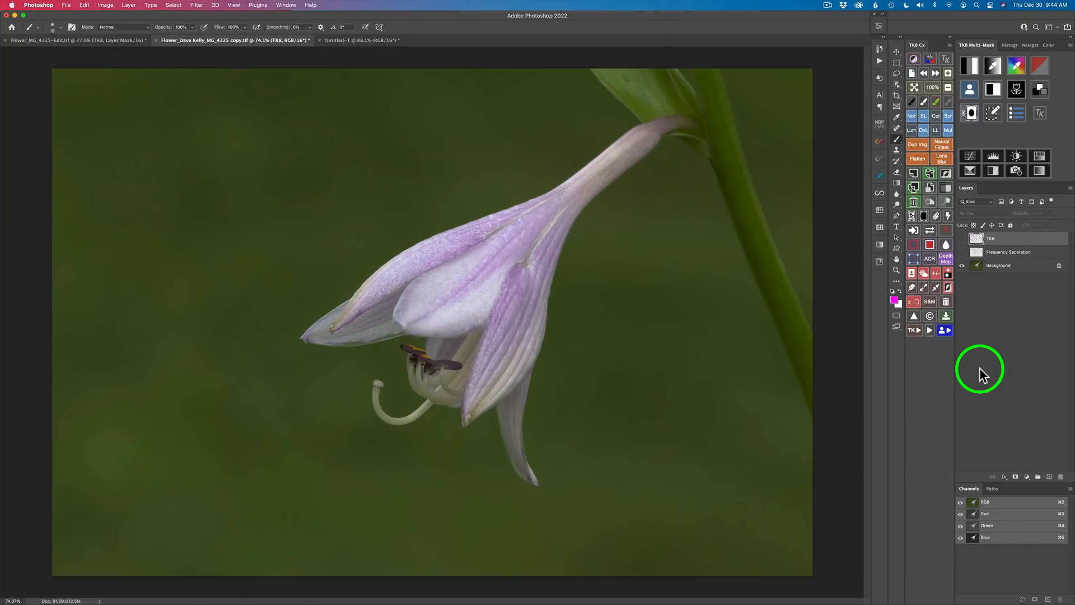
Step: Examine the flower's petals, tips and stem up close for blemishes and discoloured areas
scroll(532, 300, up, 3)
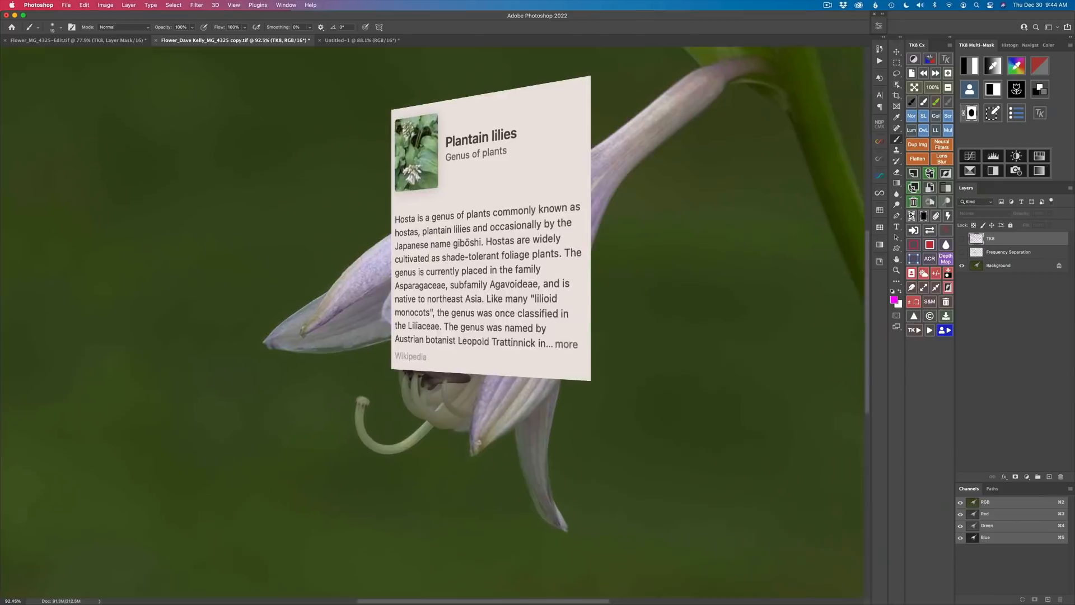
scroll(533, 301, up, 4)
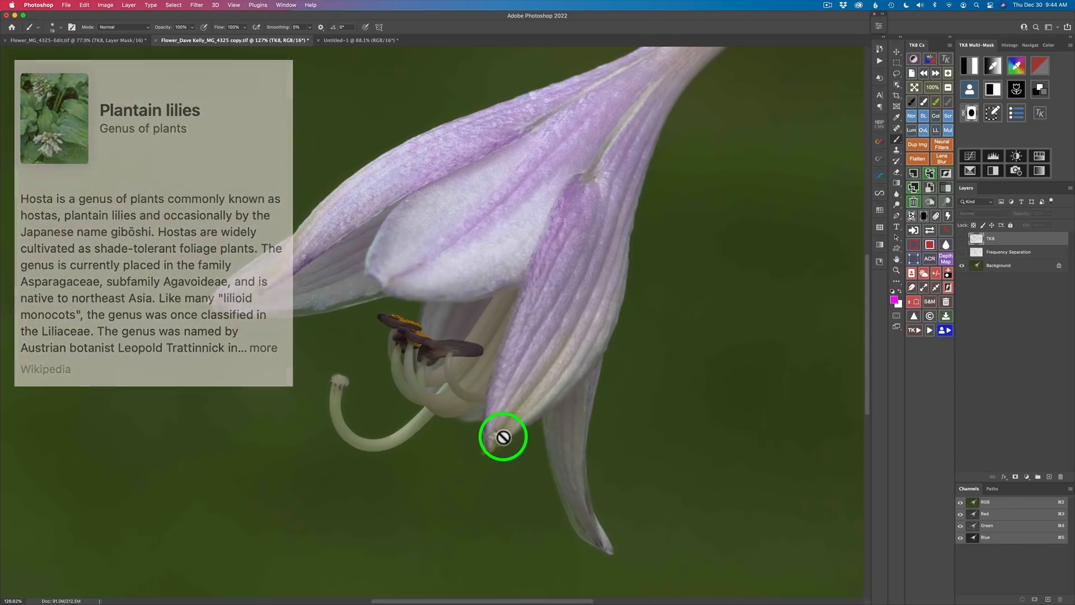
key(v)
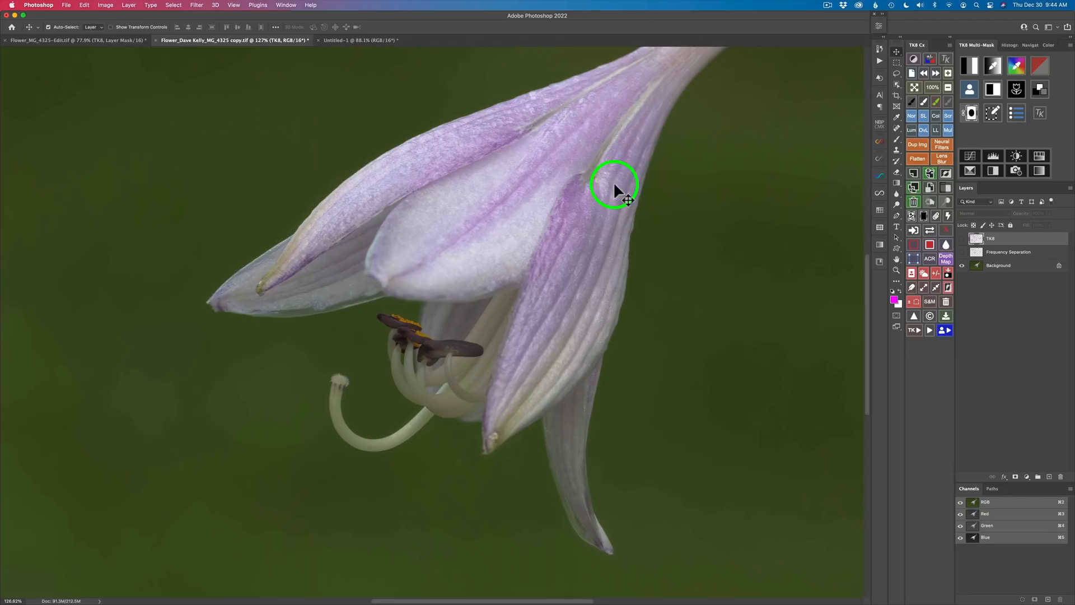
drag(613, 180, 468, 352)
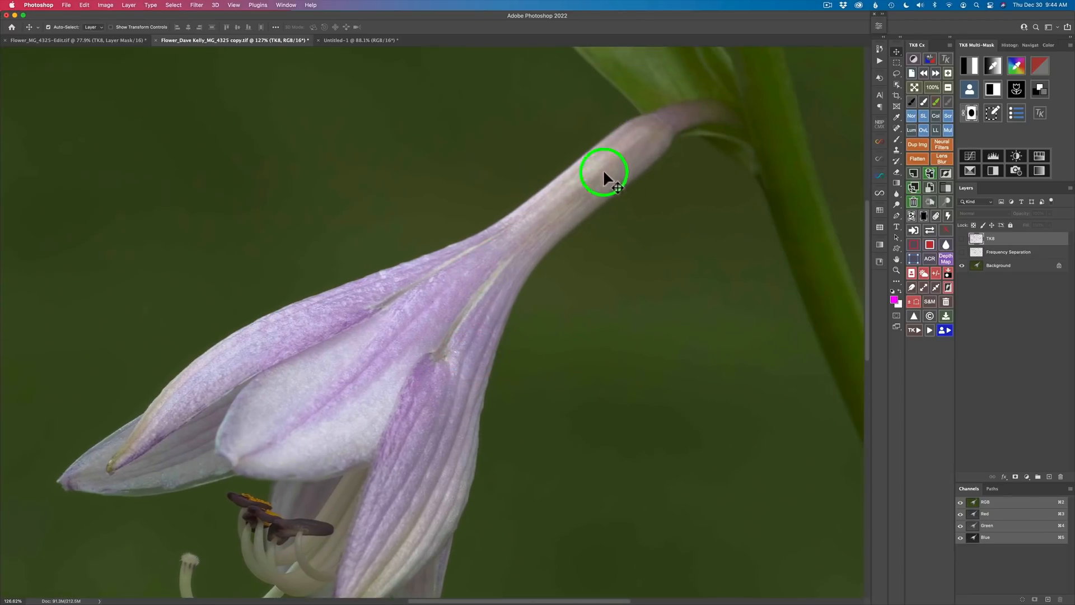
scroll(586, 188, down, 5)
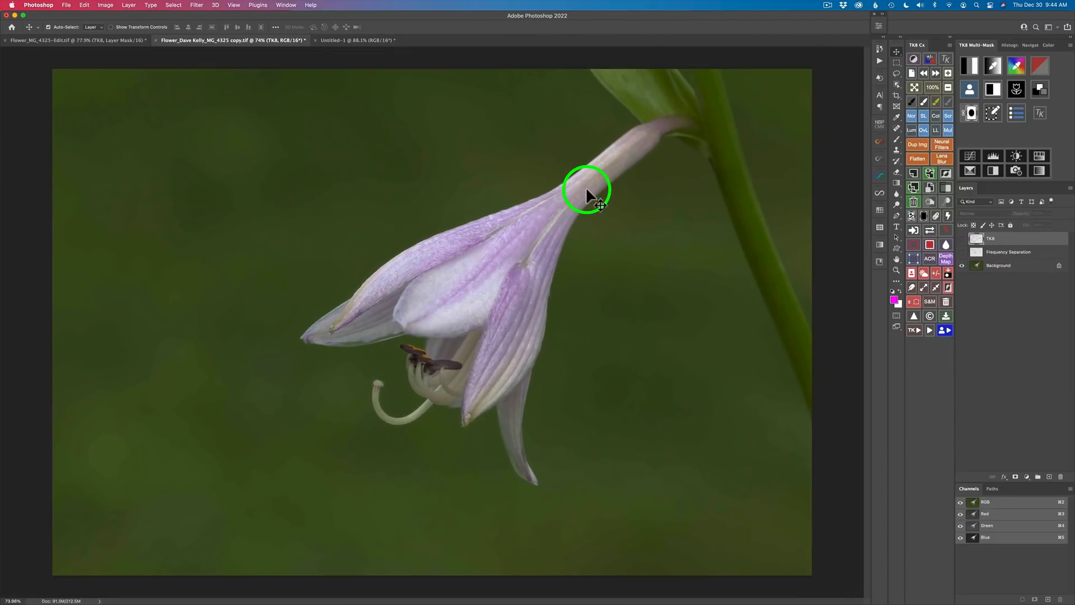
Step: Review the handwritten retouching notes on the Frequency Separation layer, locate the matching TK action, and display the TK8 layer
click(961, 251)
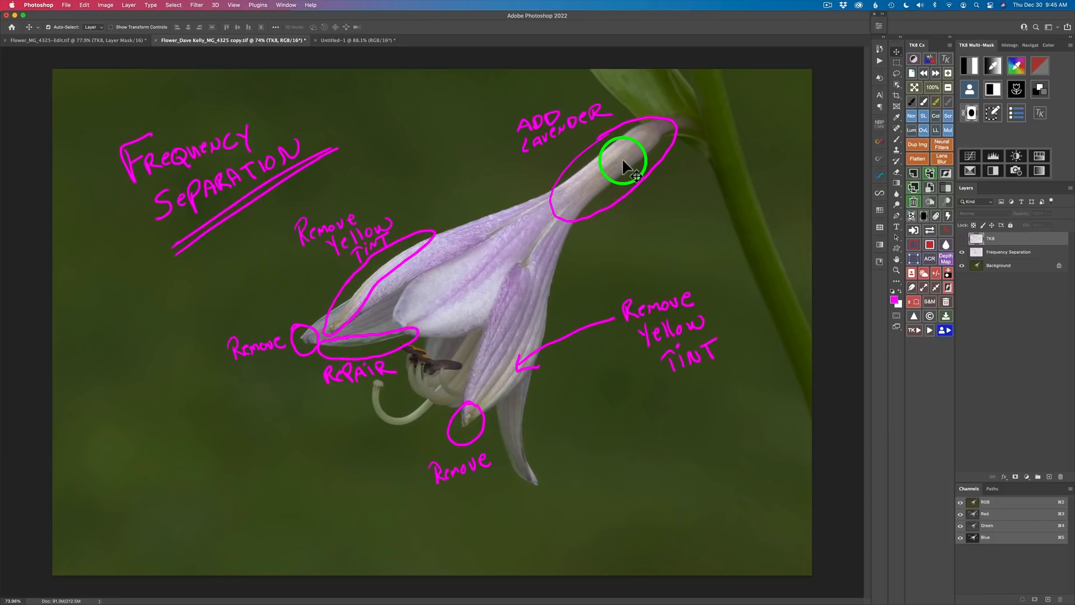
click(915, 328)
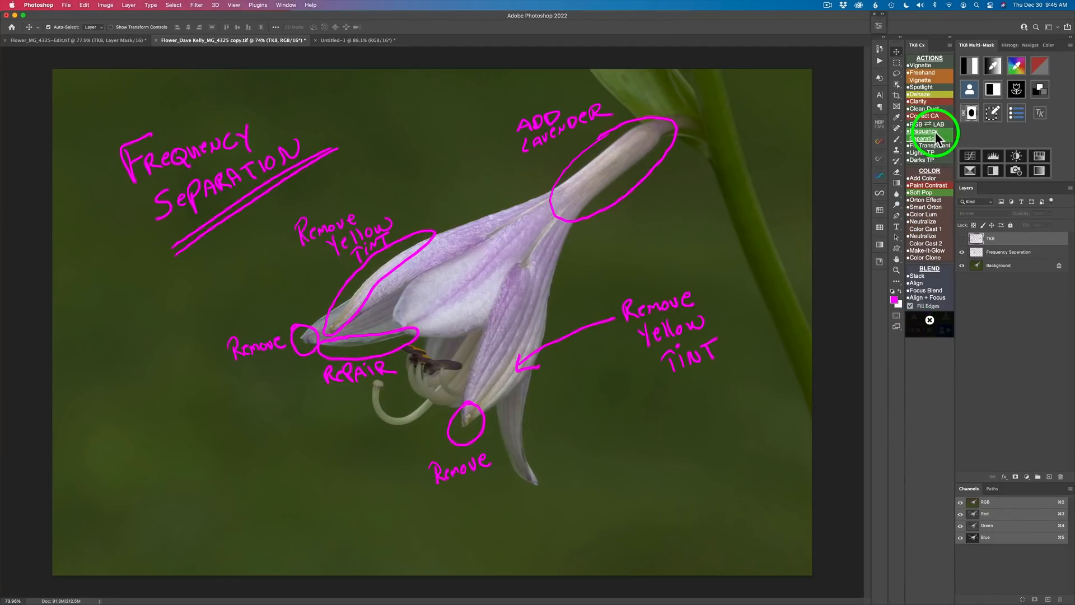
click(1014, 347)
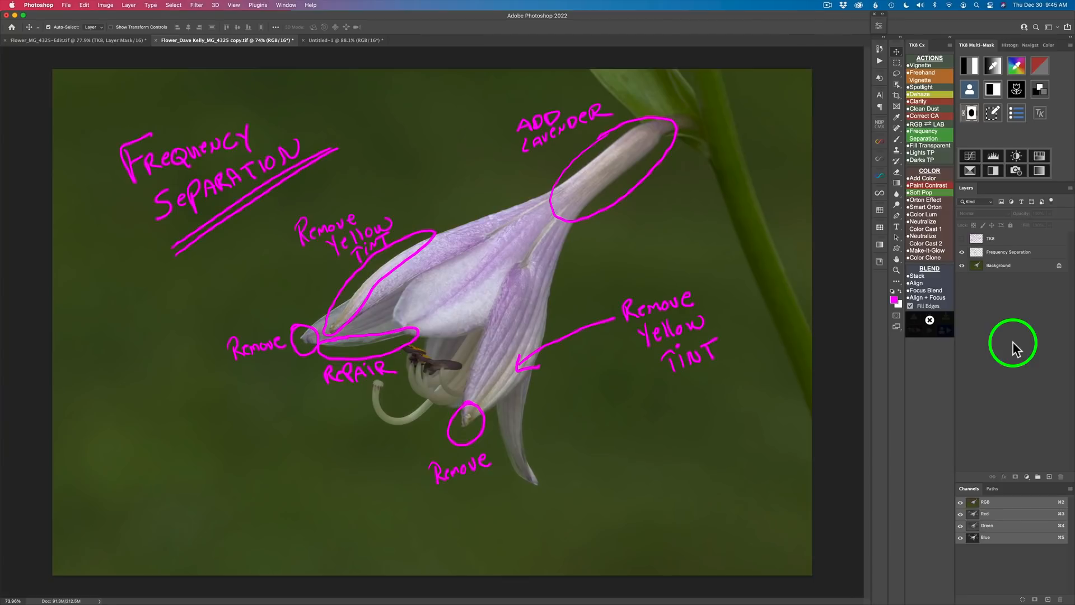
click(962, 253)
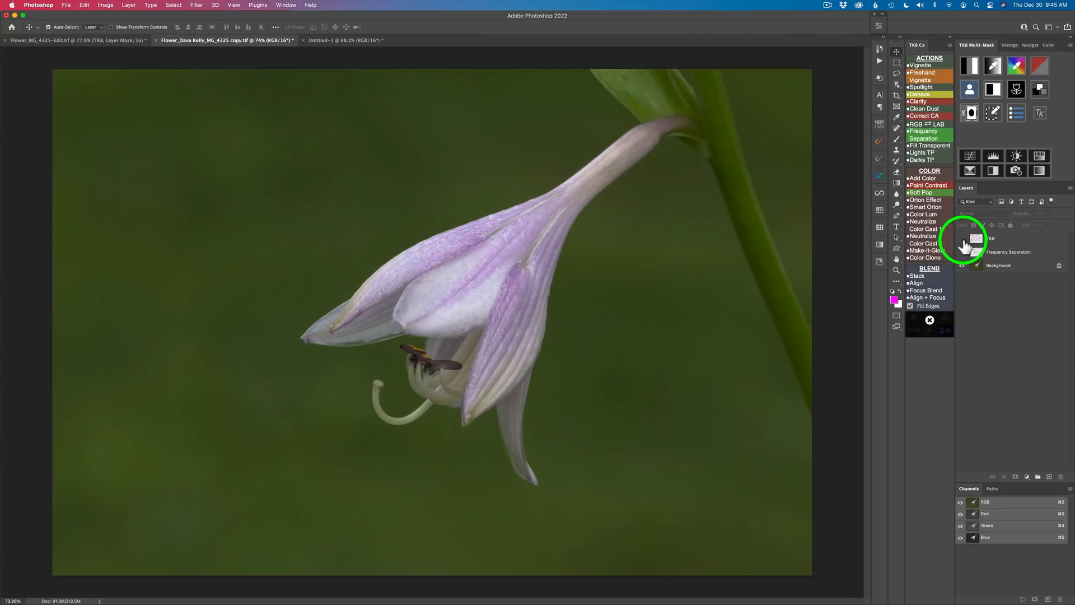
click(961, 238)
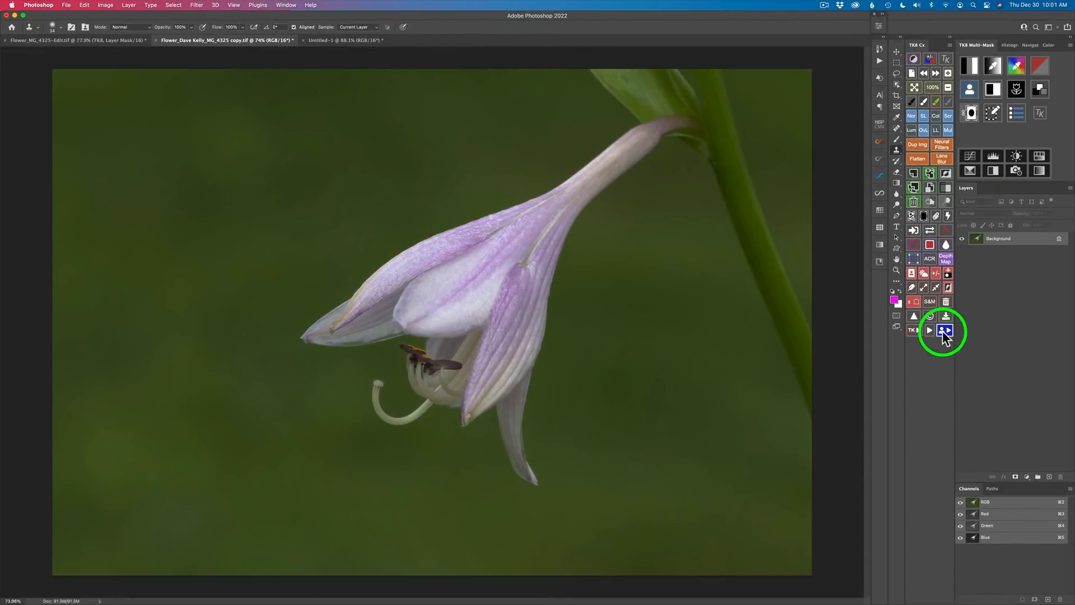
Step: Run the TK8 Frequency Separation action on the Background layer with a Gaussian Blur radius of 10.0 pixels
click(915, 329)
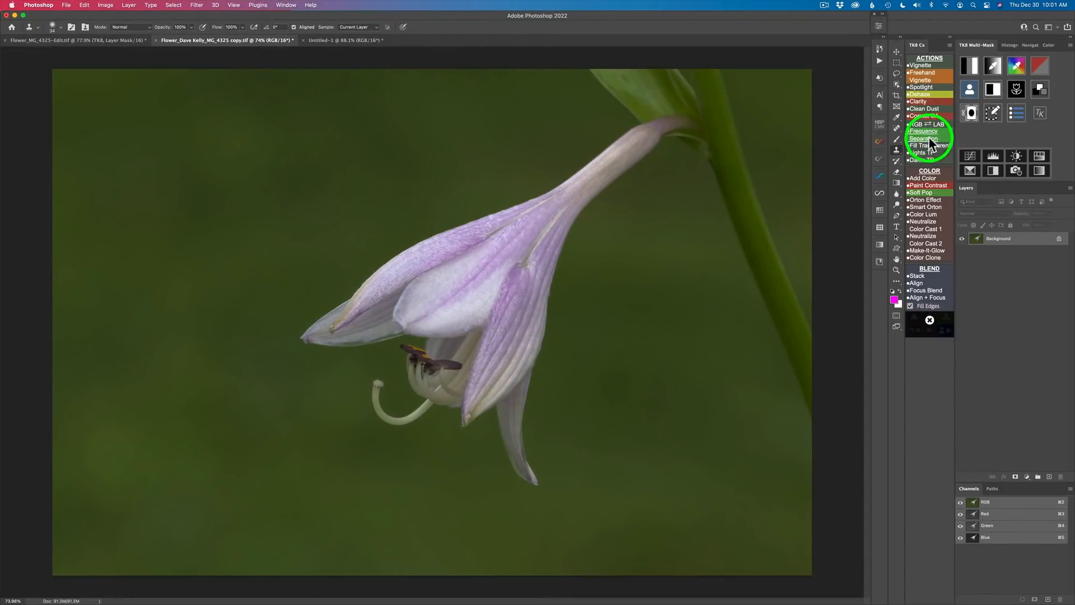
click(923, 133)
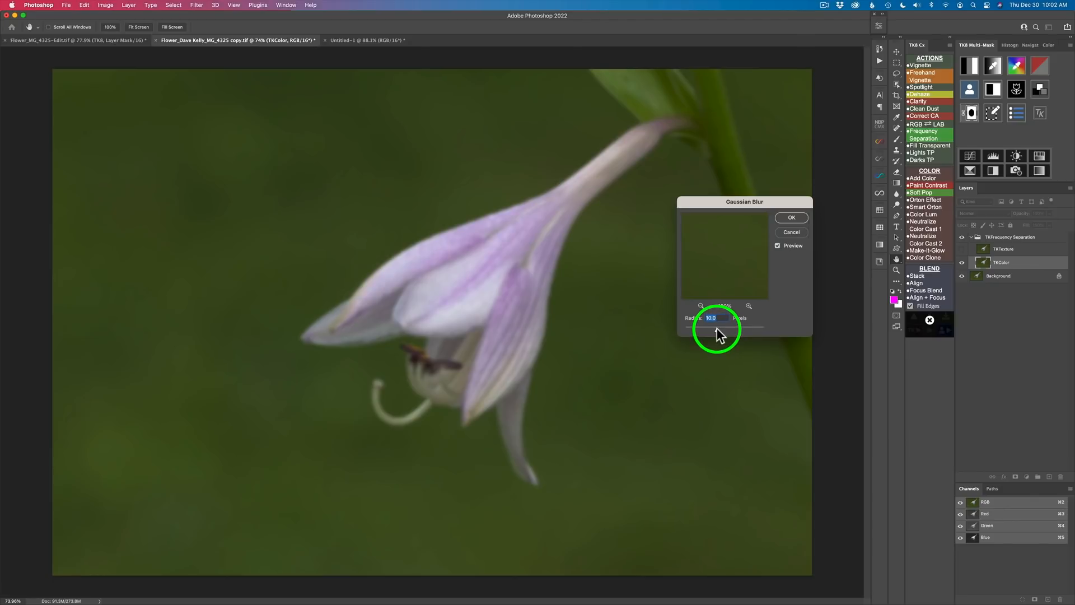
click(791, 217)
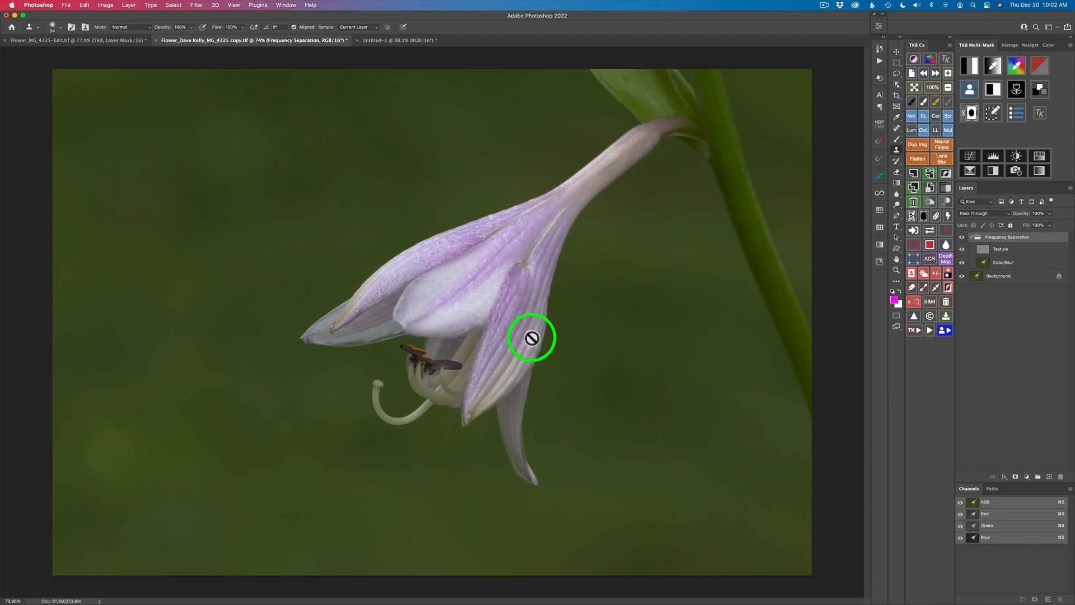
Step: Try painting a sampled lavender directly on the Color/Blur layer over the front petal, and undo the strokes
click(1000, 266)
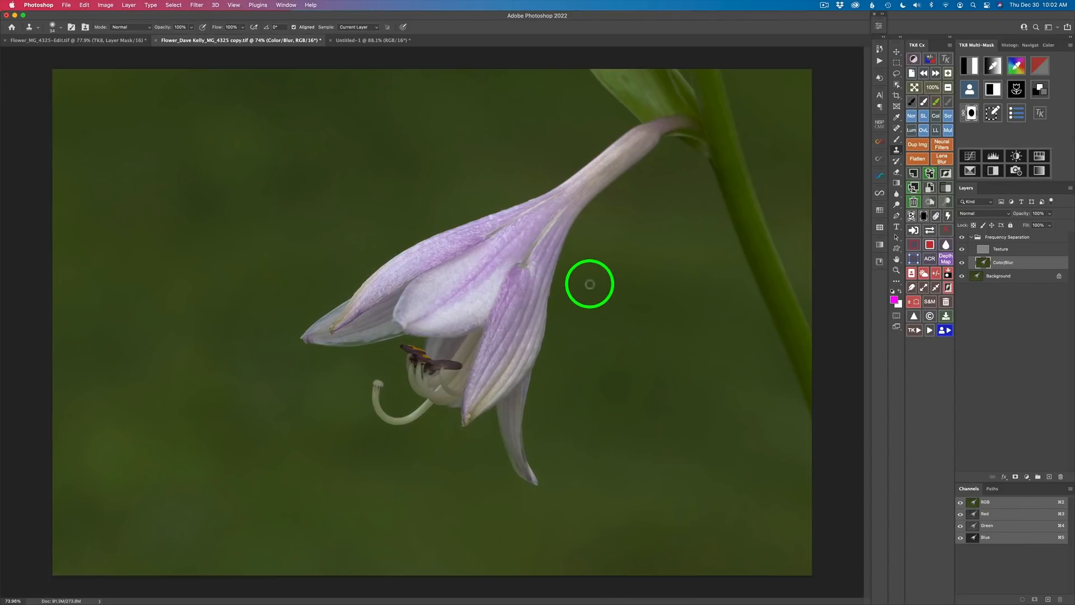
key(b)
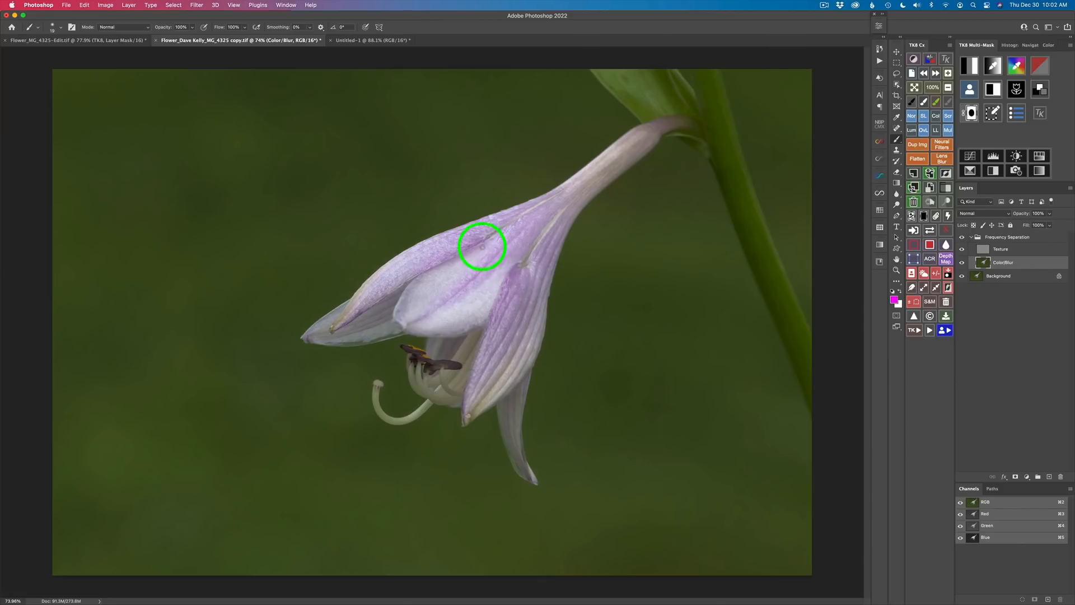
mouse_move(480, 257)
mouse_down()
mouse_move(523, 285)
mouse_move(515, 274)
mouse_up()
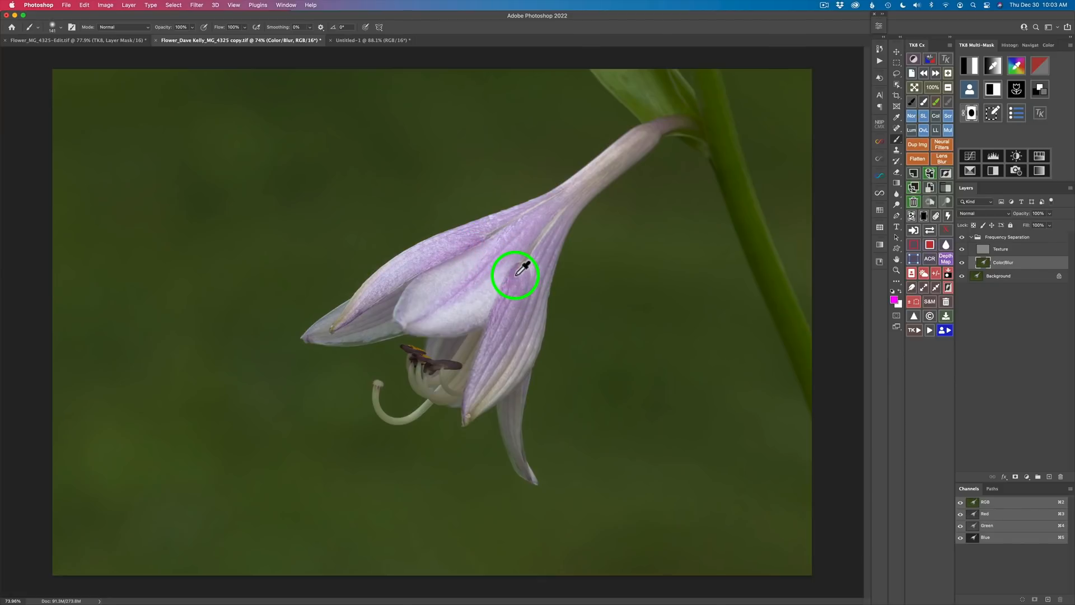
alt+click(515, 275)
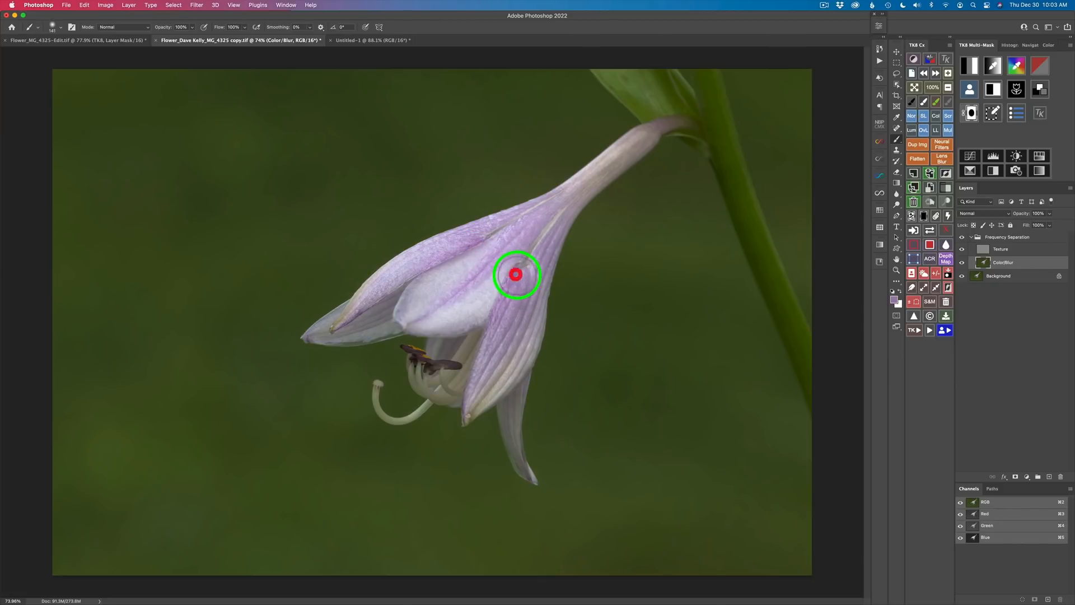
mouse_move(513, 274)
mouse_down()
mouse_move(487, 376)
mouse_move(495, 388)
mouse_move(514, 356)
mouse_move(522, 332)
mouse_move(477, 398)
mouse_move(515, 357)
mouse_move(553, 223)
mouse_move(529, 275)
mouse_move(536, 261)
mouse_move(524, 346)
mouse_move(521, 303)
mouse_up()
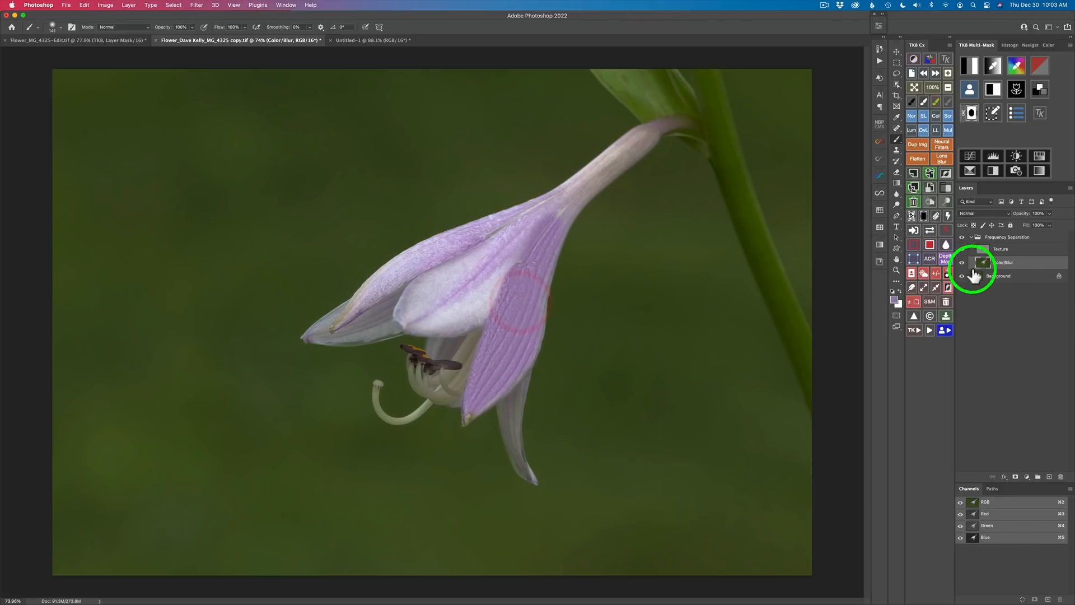
click(929, 78)
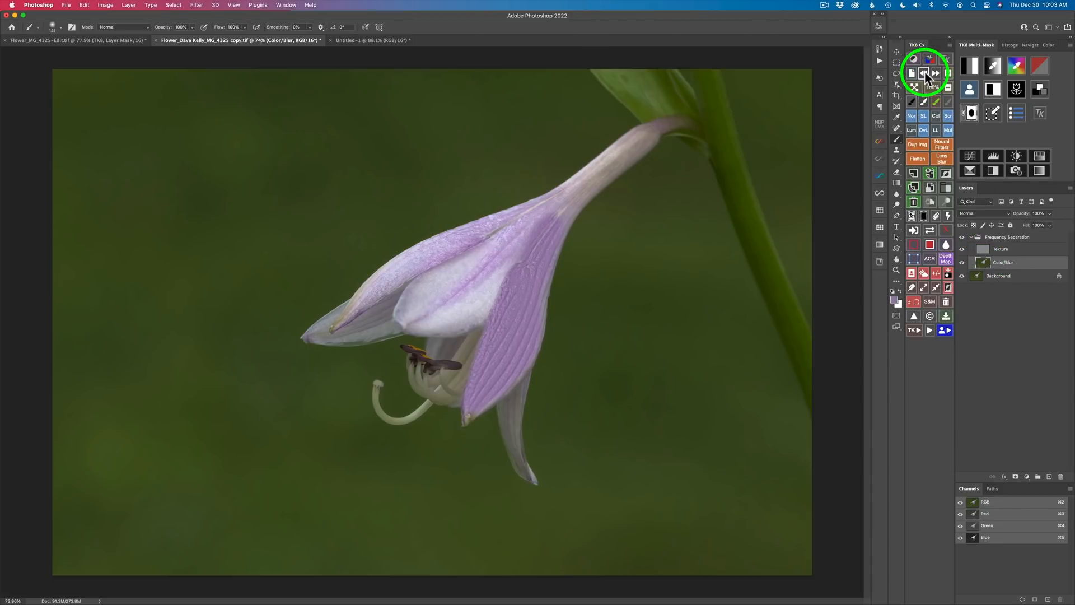
click(924, 74)
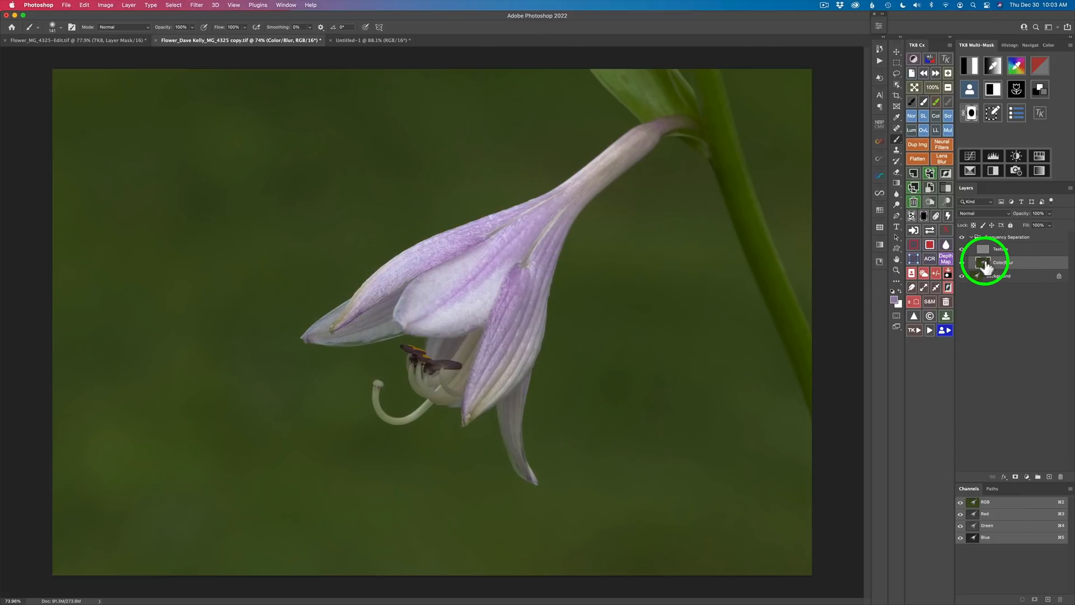
Step: Add a new empty layer directly above the Color/Blur layer in the Frequency Separation group
click(915, 172)
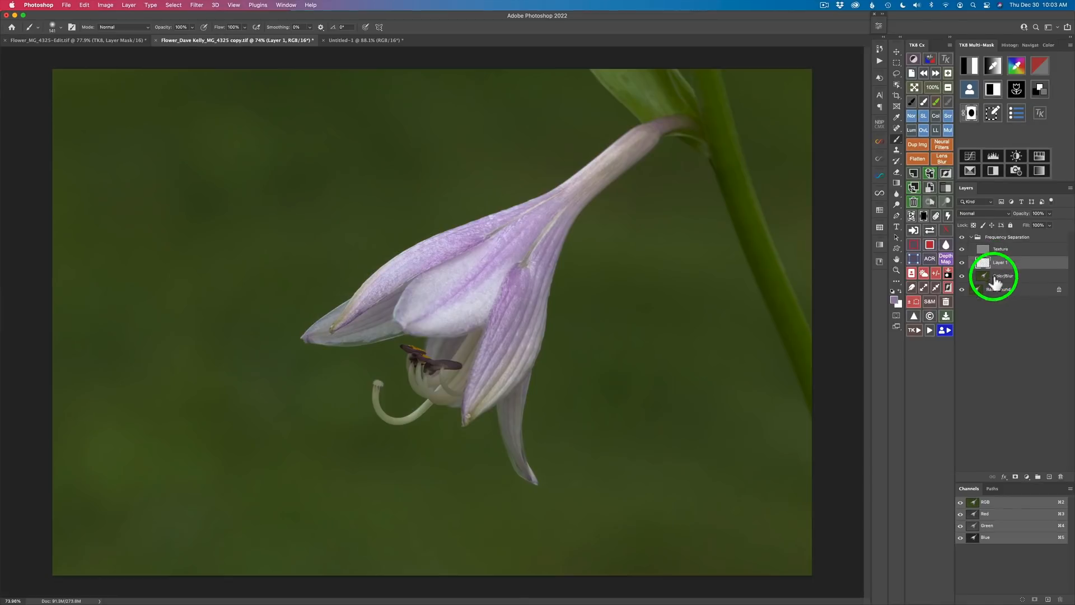
drag(988, 265, 985, 254)
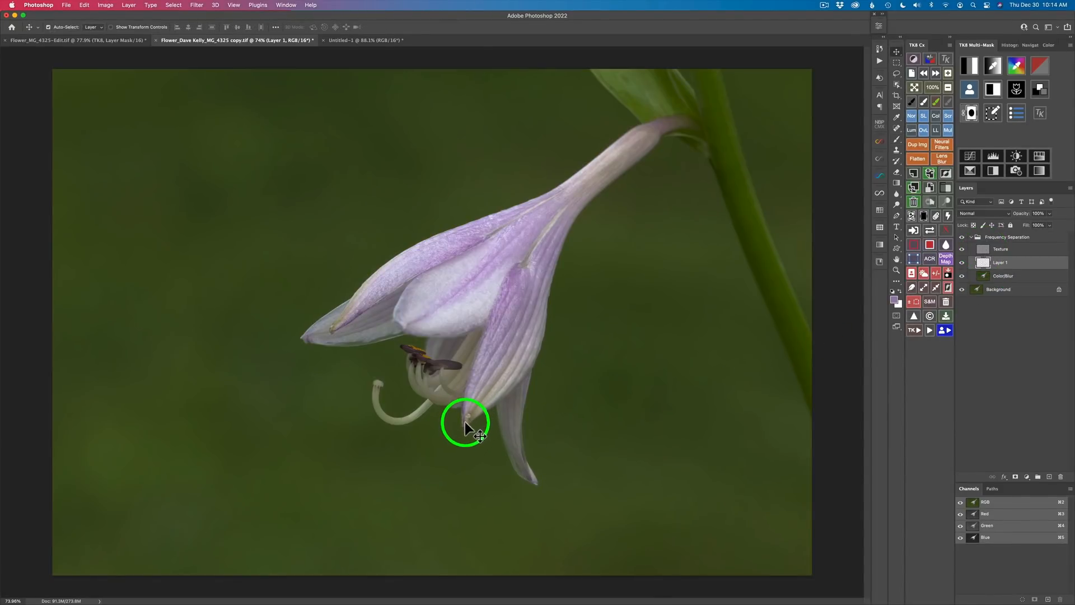
Step: On the Texture layer, use the Clone Stamp sampling Current Layer to cover the blemish at the front petal's tip with clean petal texture
click(993, 250)
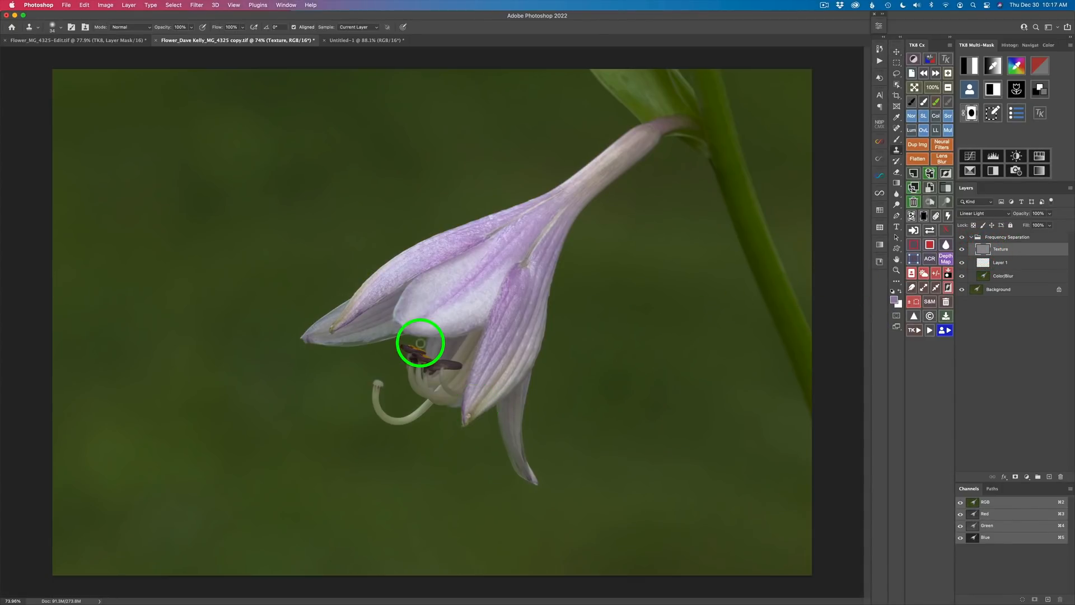
scroll(420, 343, up, 5)
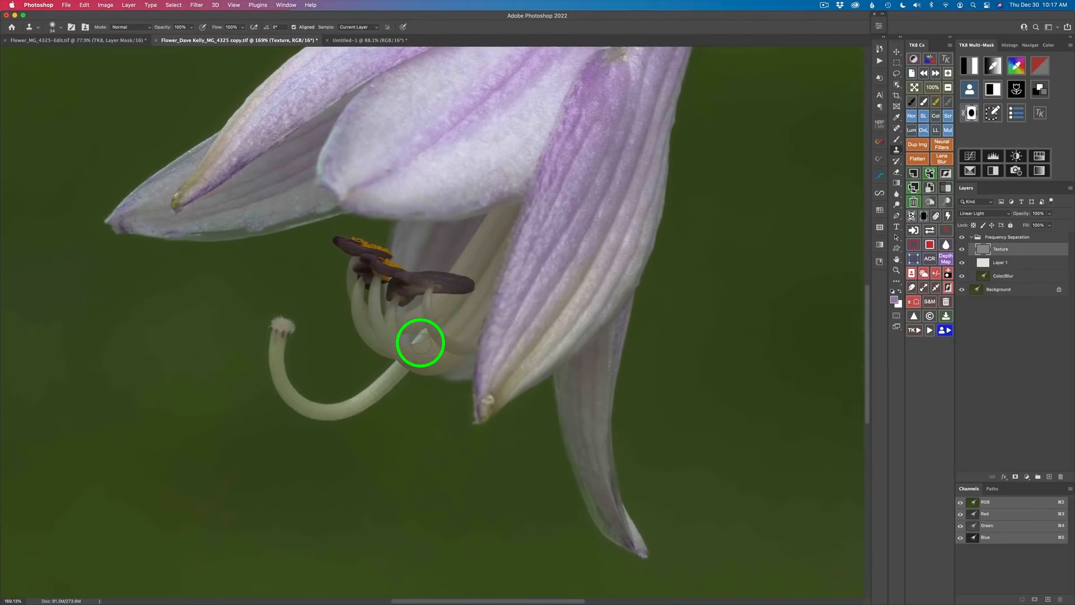
scroll(421, 343, down, 2)
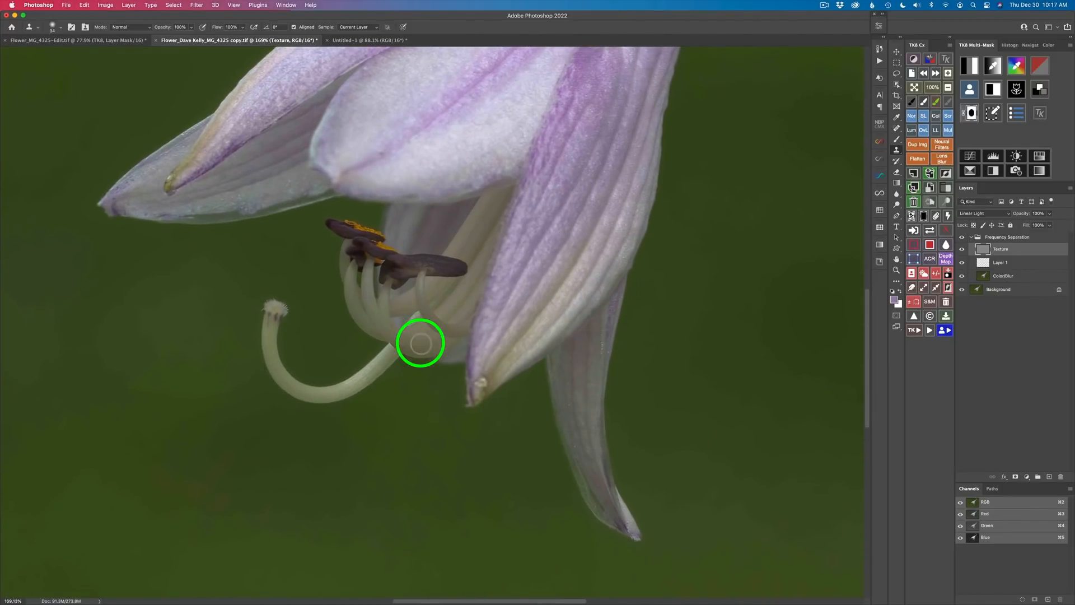
ctrl+alt+drag(501, 337, 508, 334)
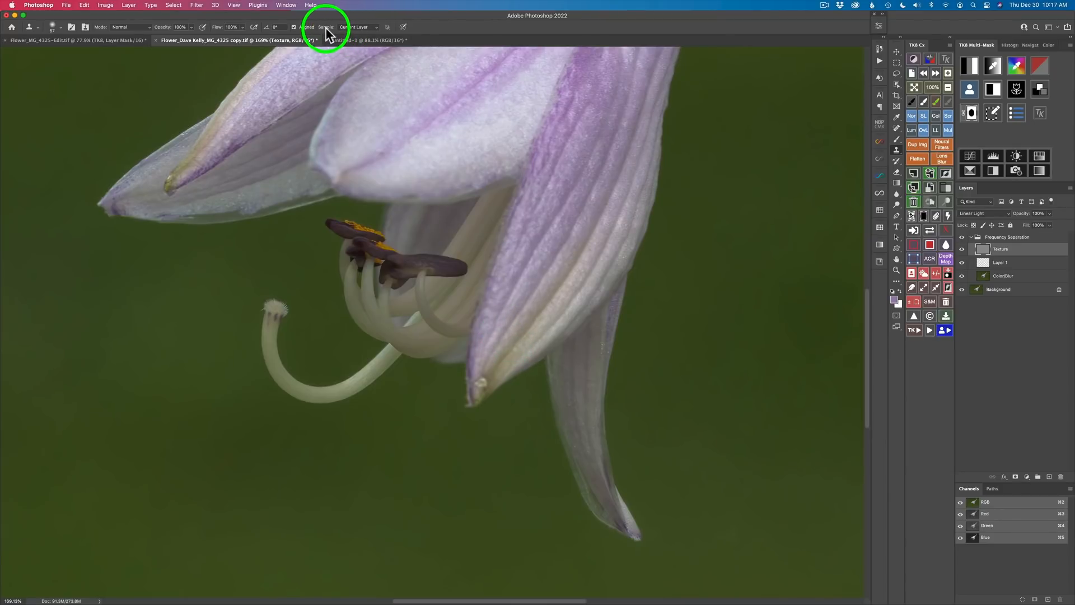
click(373, 27)
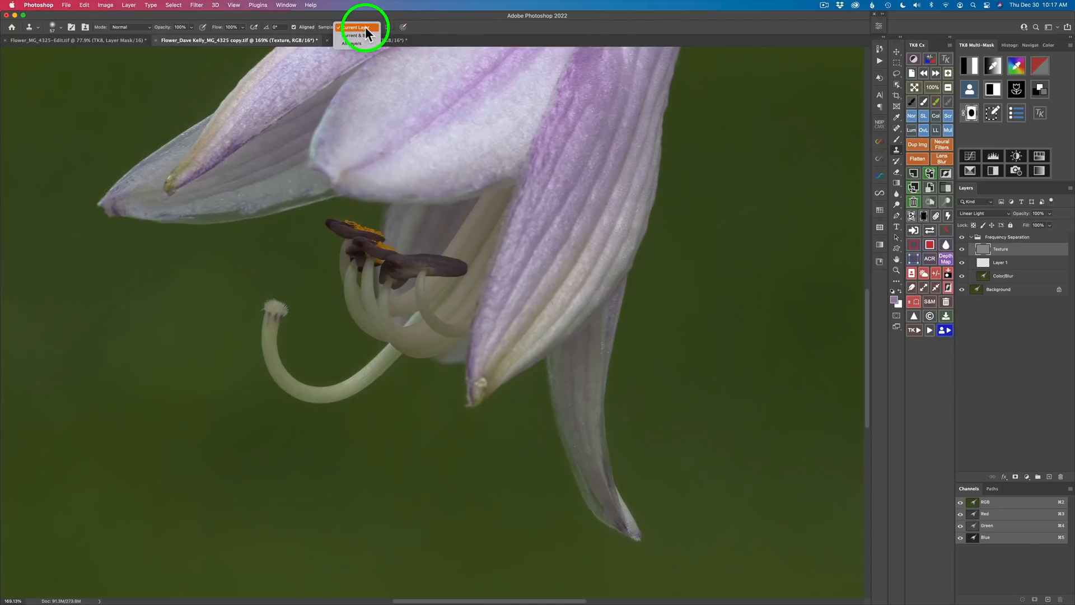
click(365, 27)
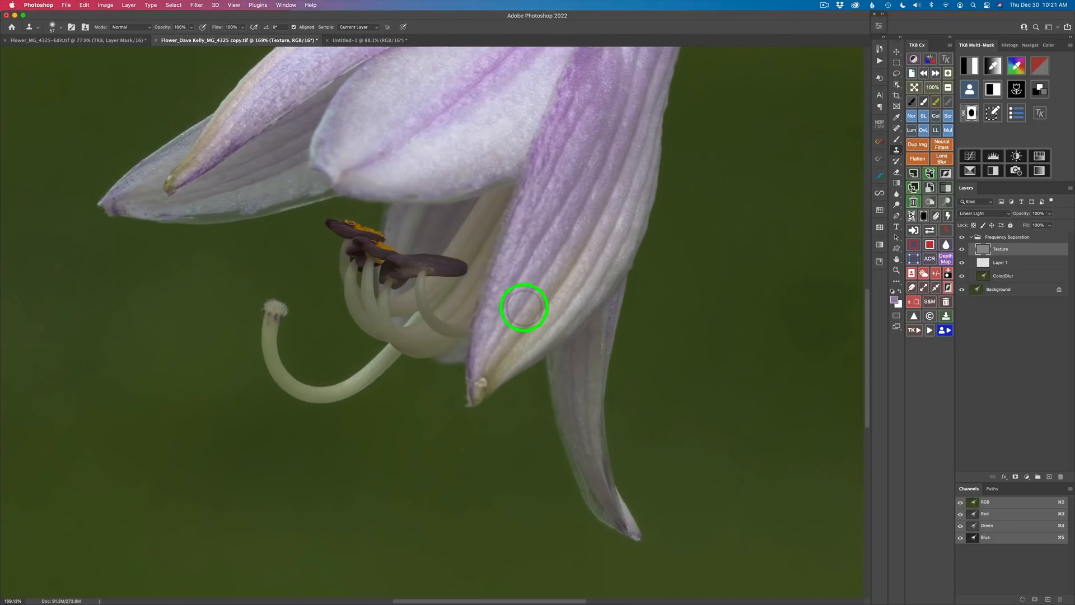
alt+click(488, 357)
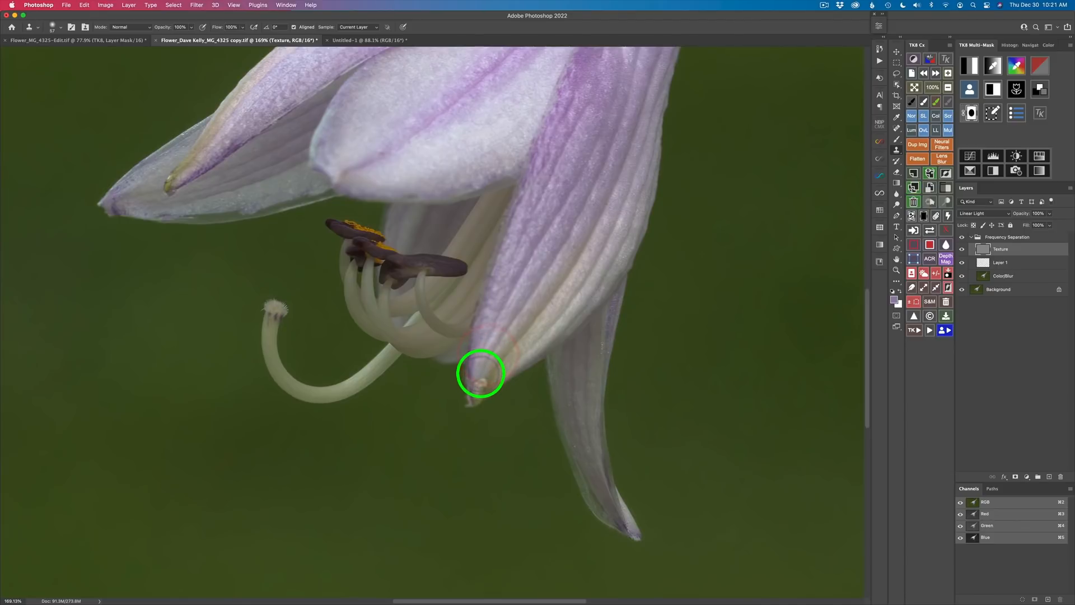
mouse_move(479, 376)
mouse_down()
mouse_move(478, 391)
mouse_move(482, 375)
mouse_move(469, 386)
mouse_move(471, 367)
mouse_move(470, 379)
mouse_up()
alt+click(496, 368)
alt+click(506, 351)
click(483, 379)
alt+click(492, 360)
alt+click(492, 360)
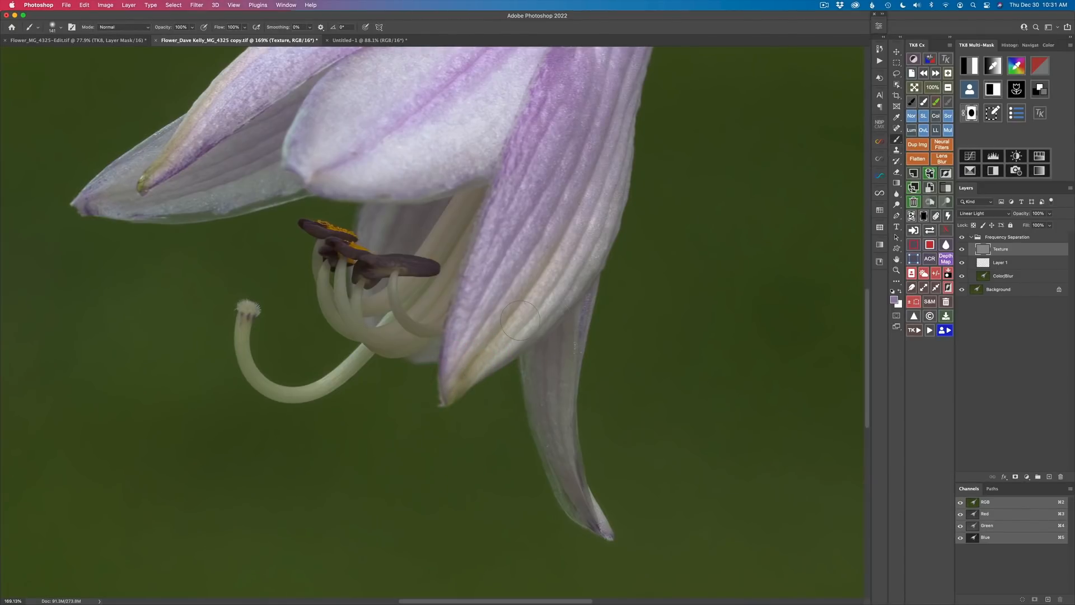
Step: On Layer 1, paint lavender sampled from the front petal over its yellow-tinted area with the Brush at 30% opacity
scroll(520, 320, down, 5)
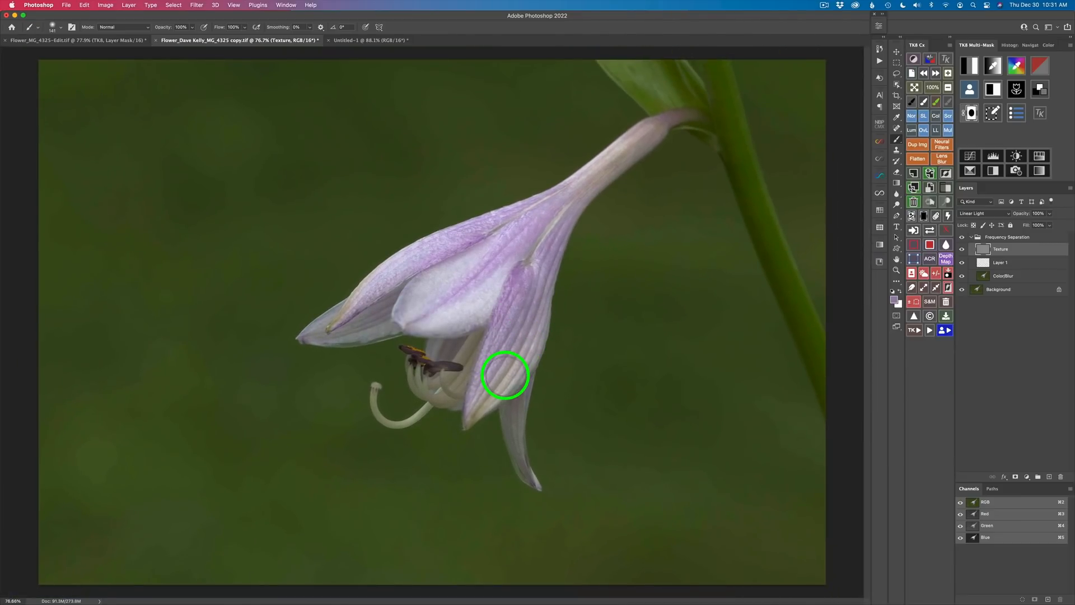
key(v)
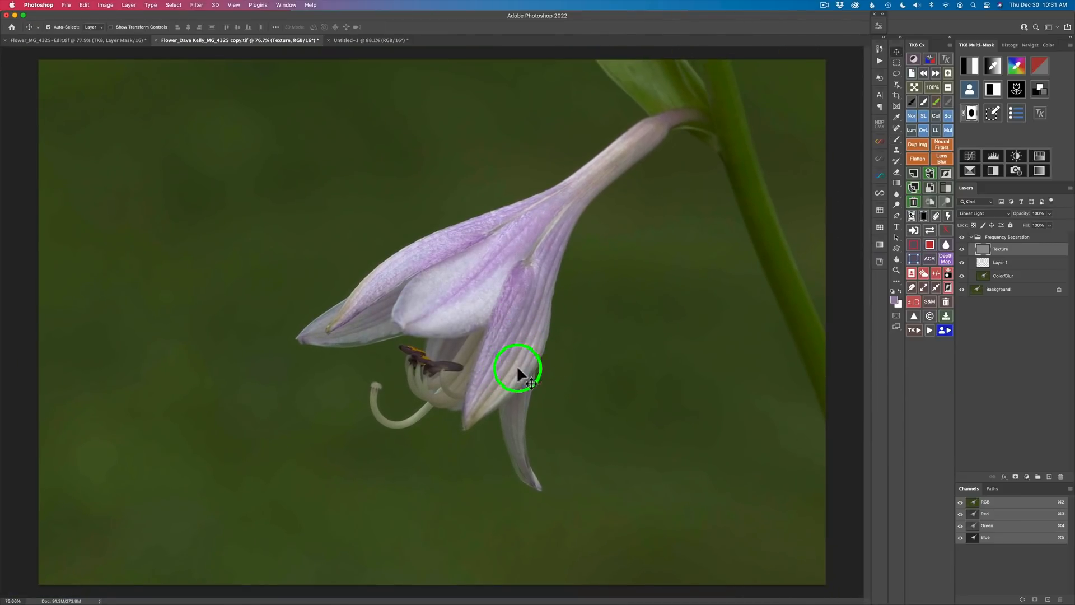
click(985, 263)
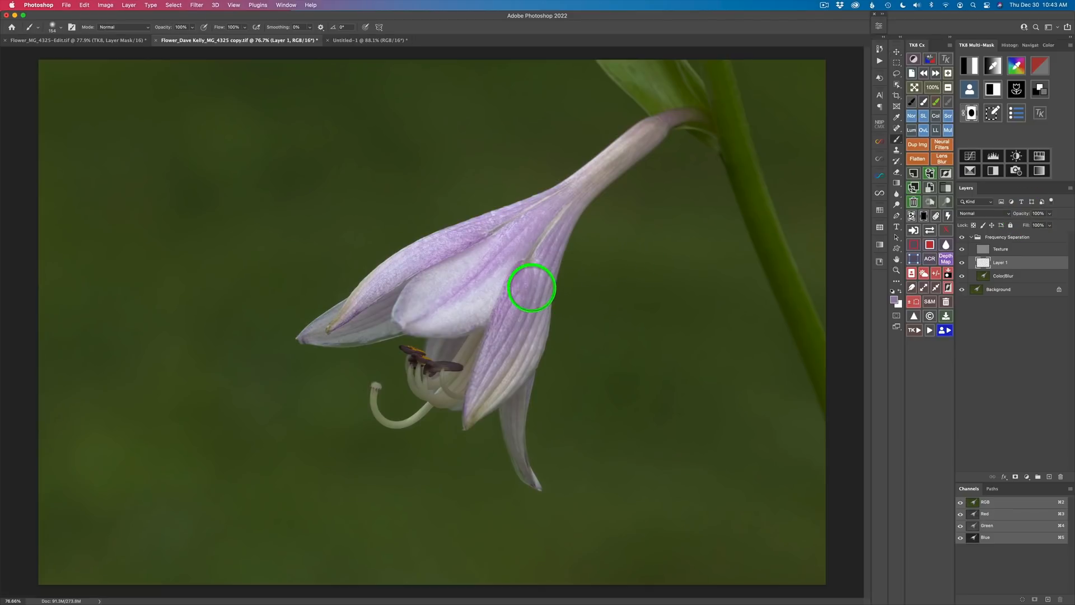
alt+click(525, 287)
key(3)
click(523, 341)
drag(519, 347, 511, 343)
drag(509, 314, 502, 369)
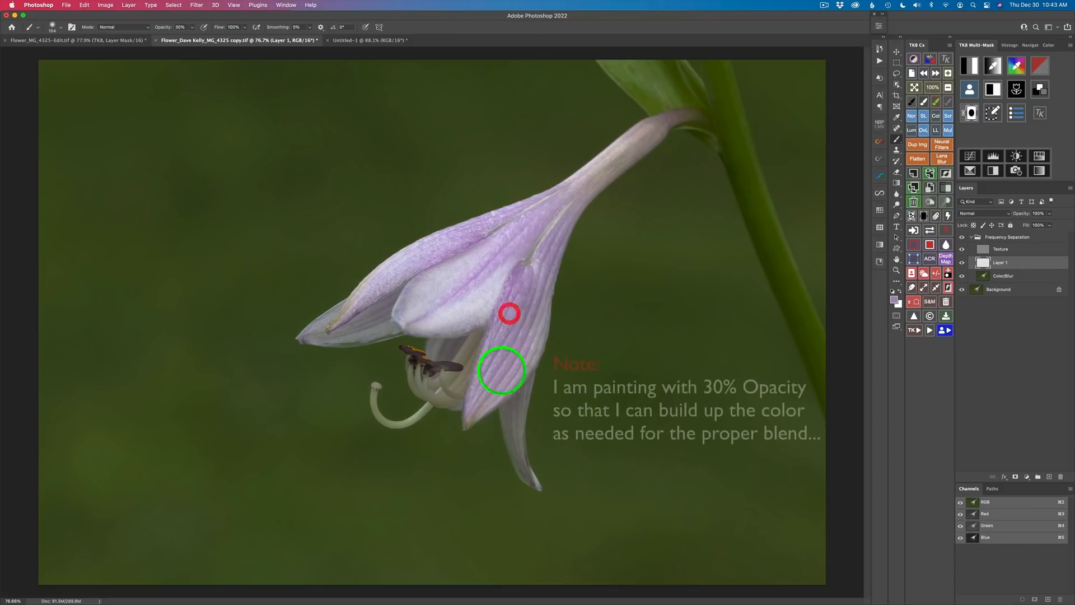
mouse_move(531, 334)
mouse_down()
mouse_move(533, 324)
mouse_move(484, 398)
mouse_move(469, 394)
mouse_up()
mouse_move(468, 421)
mouse_down()
mouse_move(483, 405)
mouse_move(466, 429)
mouse_move(473, 390)
mouse_move(503, 350)
mouse_up()
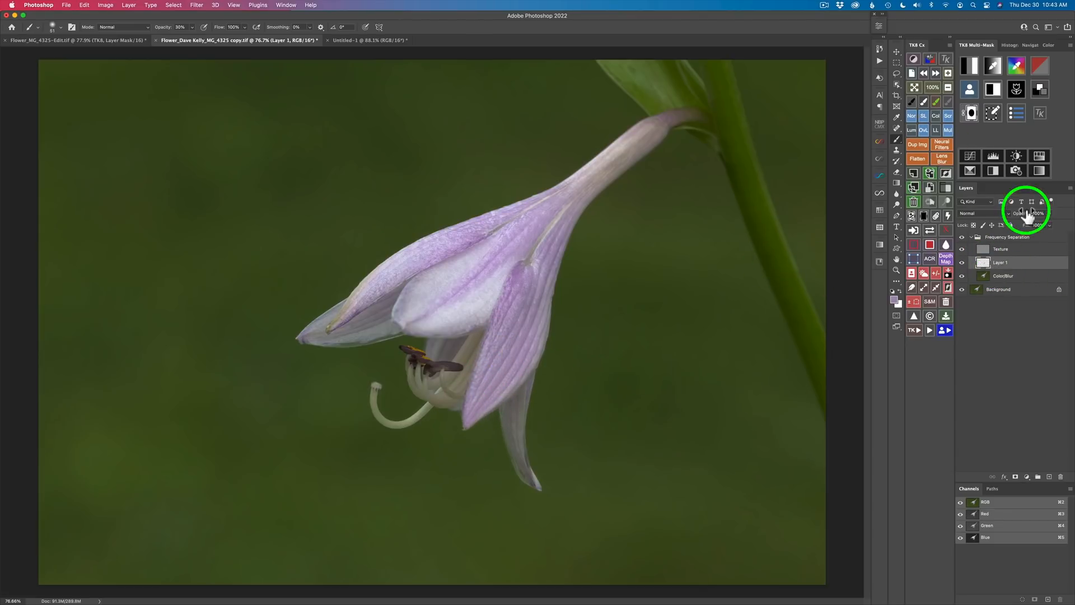
Step: Lower Layer 1's opacity to 74% and toggle its visibility to compare the front petal before and after
mouse_move(1026, 213)
mouse_down()
mouse_move(881, 240)
mouse_move(1022, 219)
mouse_up()
click(961, 263)
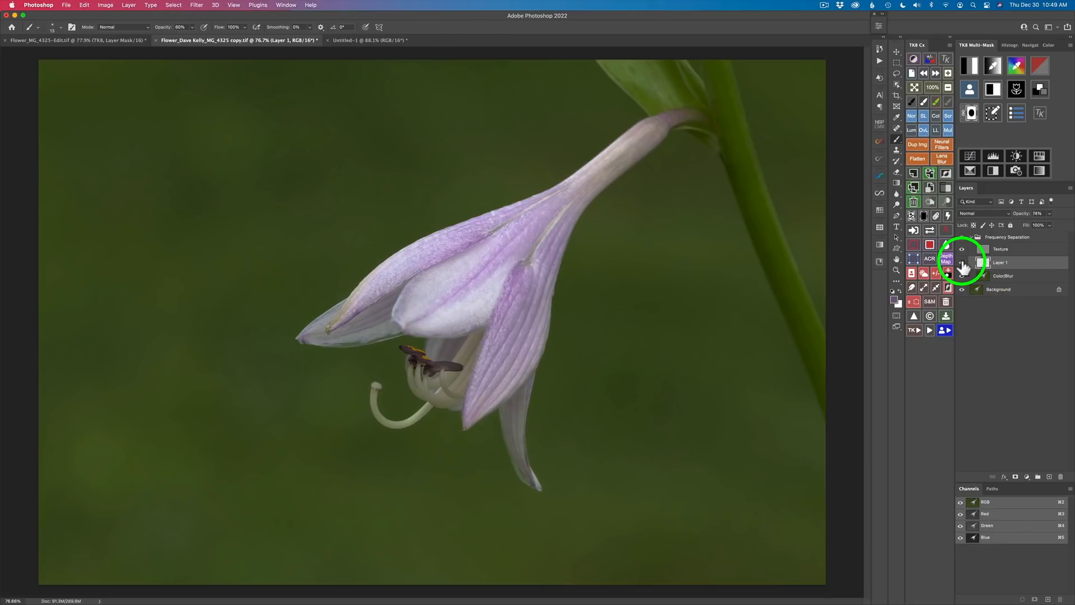
click(961, 262)
click(961, 263)
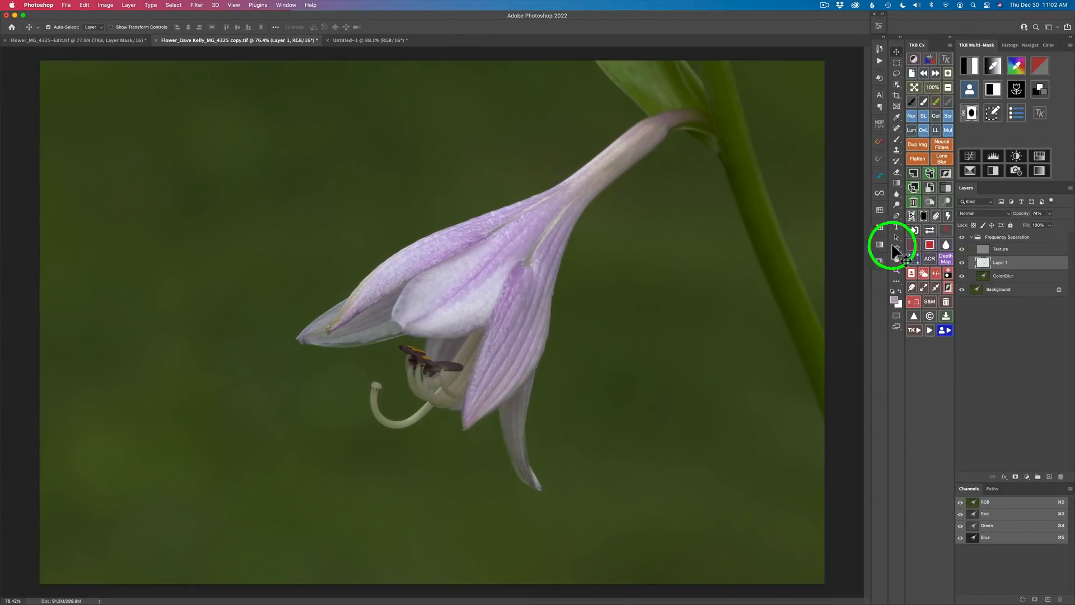
Step: Add an empty layer above Layer 1 and paint sampled lavender over the flower's yellowish tube with the Brush at 20% opacity
click(913, 173)
click(996, 262)
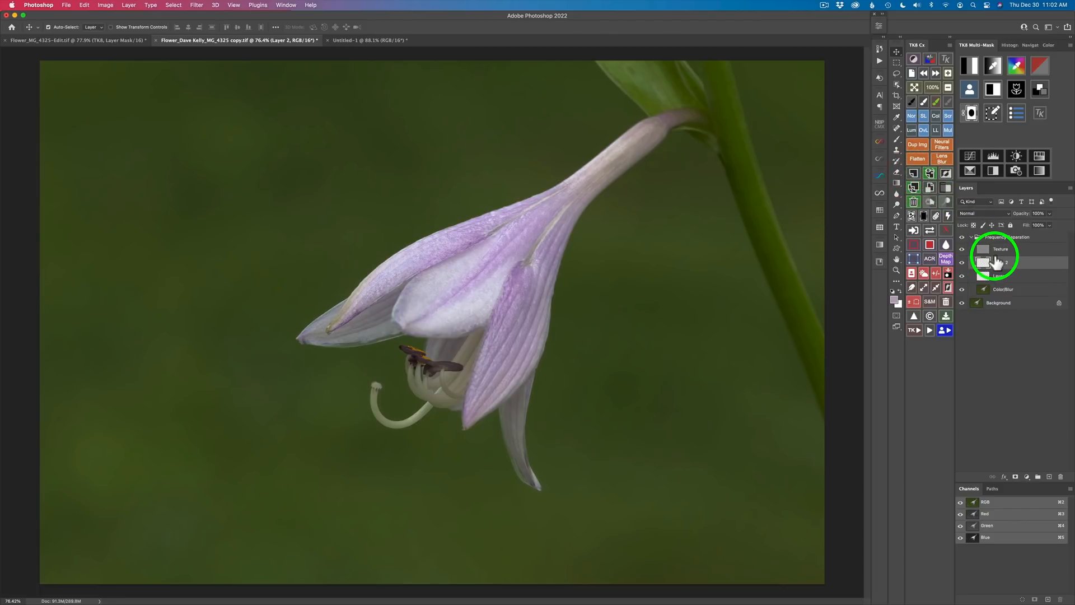
key(b)
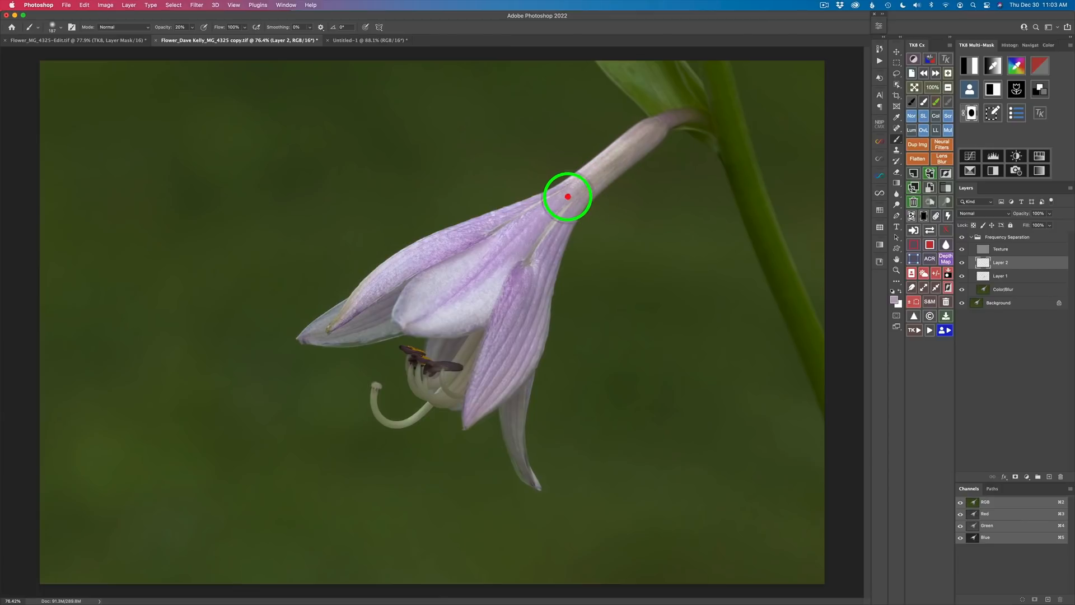
alt+click(578, 187)
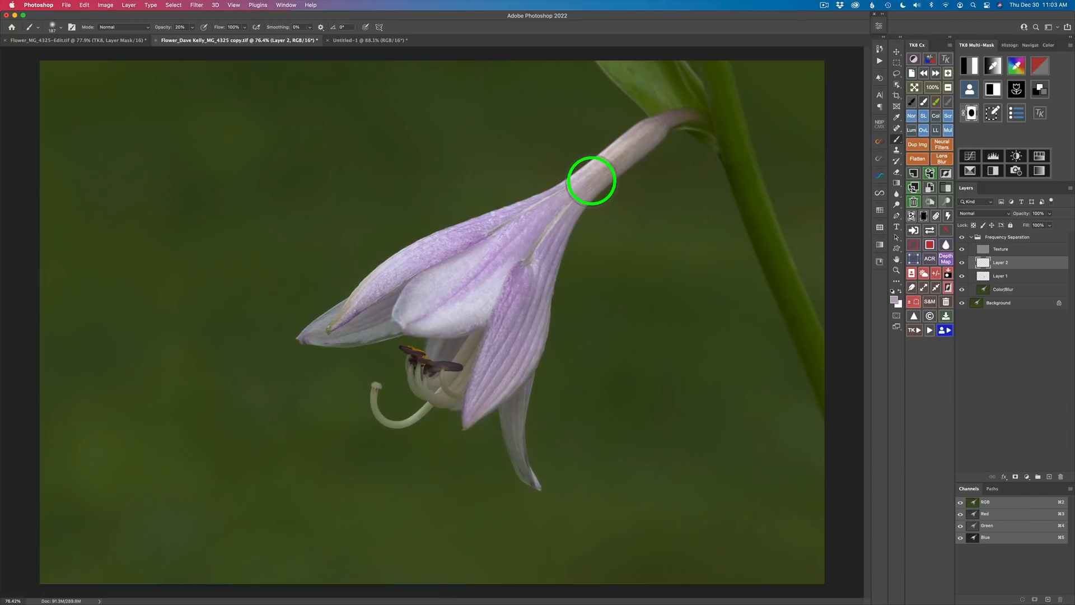
mouse_move(591, 180)
mouse_down()
mouse_move(578, 192)
mouse_move(642, 136)
mouse_move(573, 184)
mouse_move(645, 129)
mouse_move(605, 173)
mouse_move(654, 127)
mouse_up()
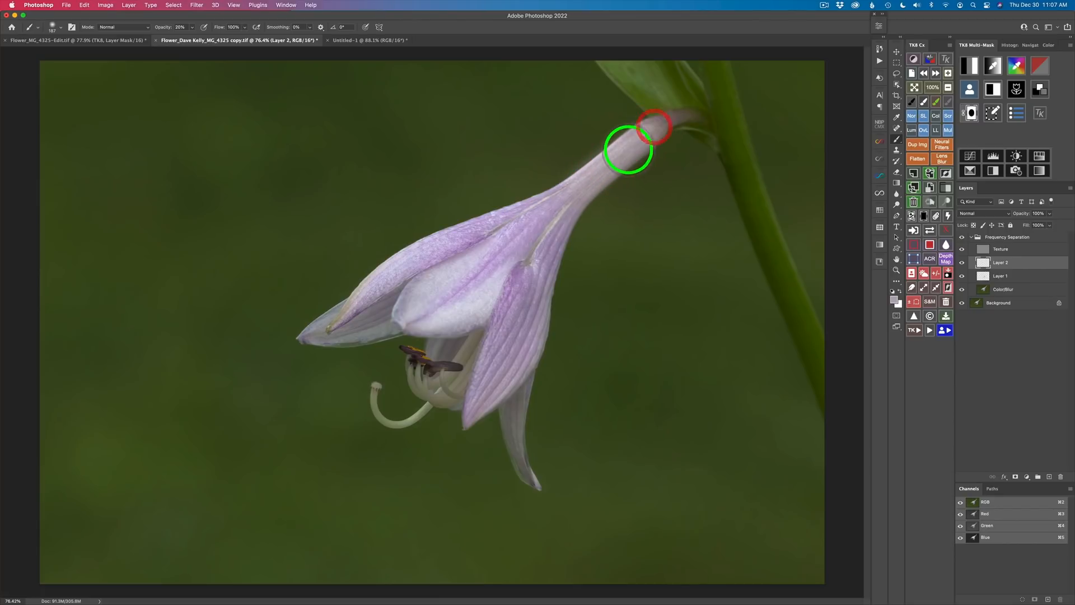
mouse_move(576, 190)
mouse_down()
mouse_move(610, 156)
mouse_move(572, 196)
mouse_move(606, 167)
mouse_move(583, 184)
mouse_move(576, 164)
mouse_move(567, 168)
mouse_move(640, 110)
mouse_up()
Step: Erase the paint spilling outside the flower's tube, set Layer 2's opacity to 74%, and toggle its visibility to compare
key(e)
drag(612, 196, 693, 108)
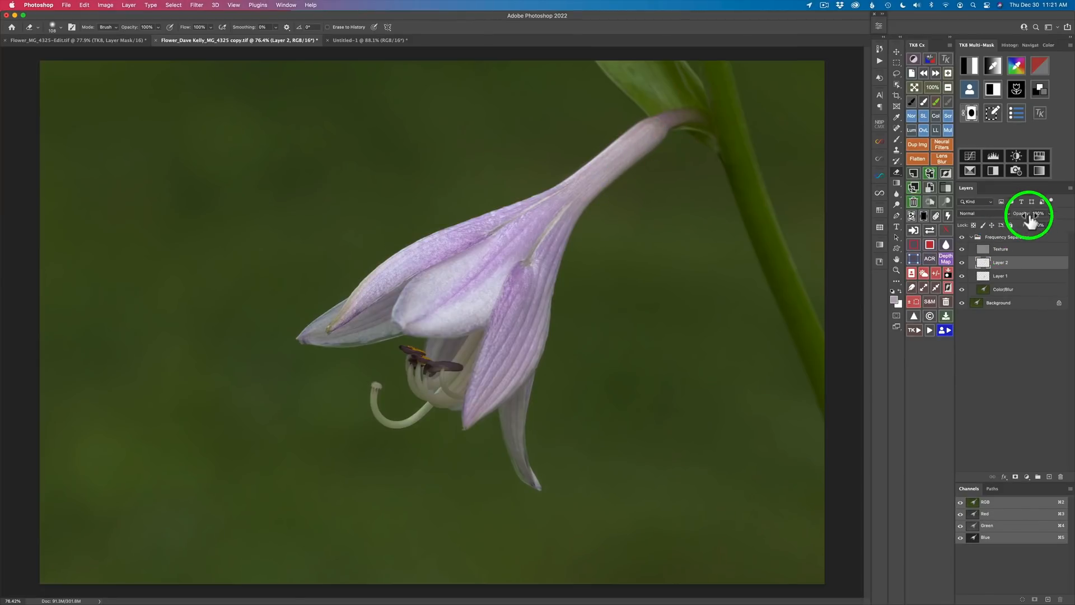
drag(1029, 215, 955, 211)
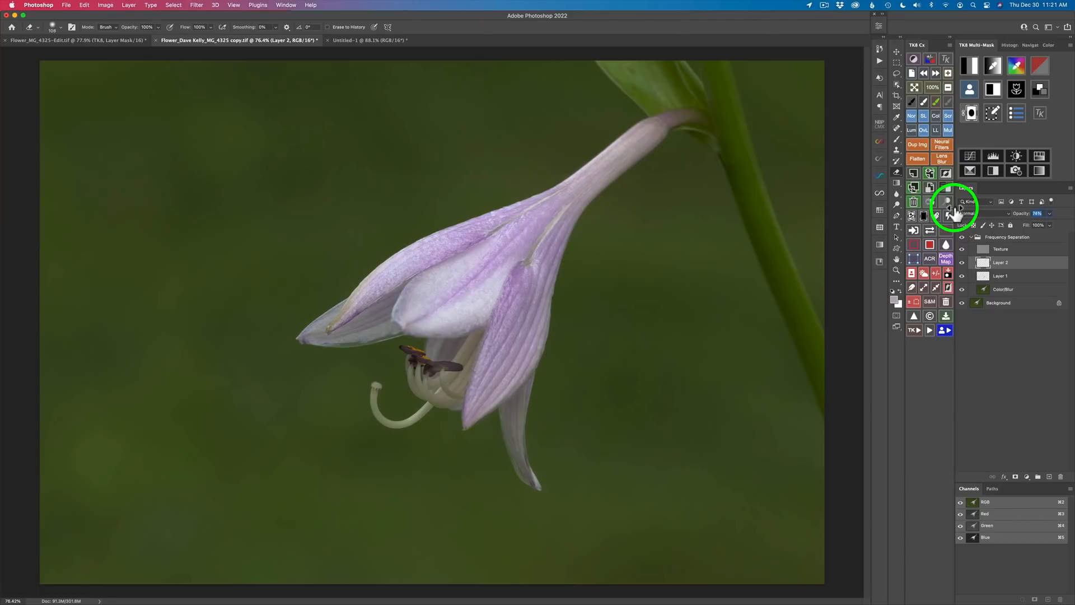
click(962, 262)
click(961, 262)
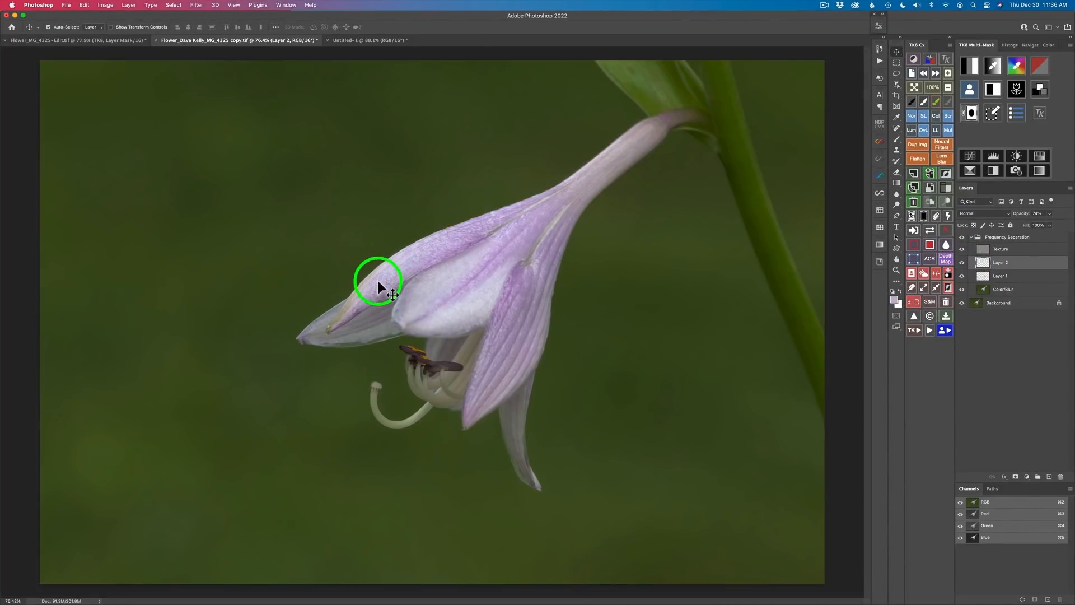
Step: Add an empty layer above Layer 2 and paint sampled lavender along the upper petal's yellow edge with the Brush at 40% opacity
click(913, 173)
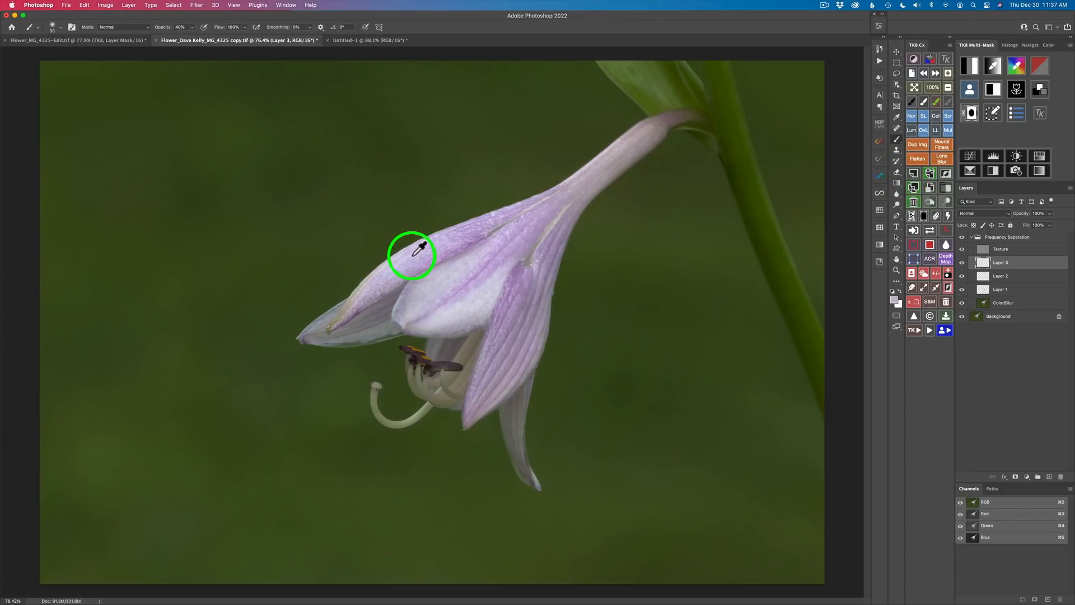
alt+click(378, 275)
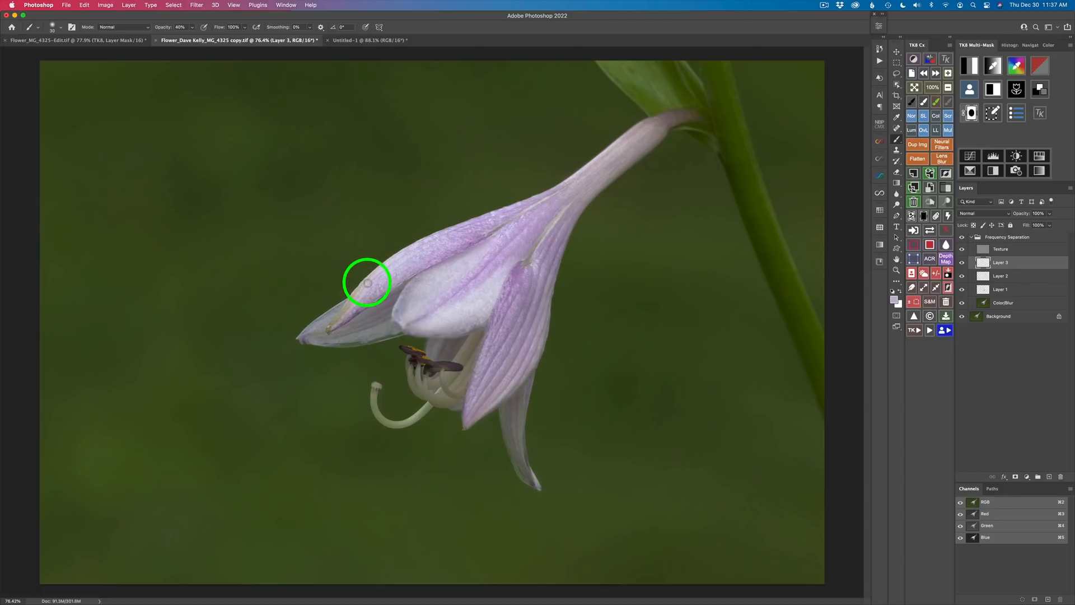
drag(371, 280, 371, 281)
mouse_move(370, 281)
mouse_down()
mouse_move(357, 290)
mouse_move(377, 273)
mouse_move(359, 287)
mouse_up()
mouse_move(358, 287)
mouse_down()
mouse_move(361, 295)
mouse_move(327, 331)
mouse_move(359, 299)
mouse_move(327, 329)
mouse_move(343, 303)
mouse_up()
Step: Erase the lavender overspill around the upper petal's tip on Layer 3 and return to the Brush
key(e)
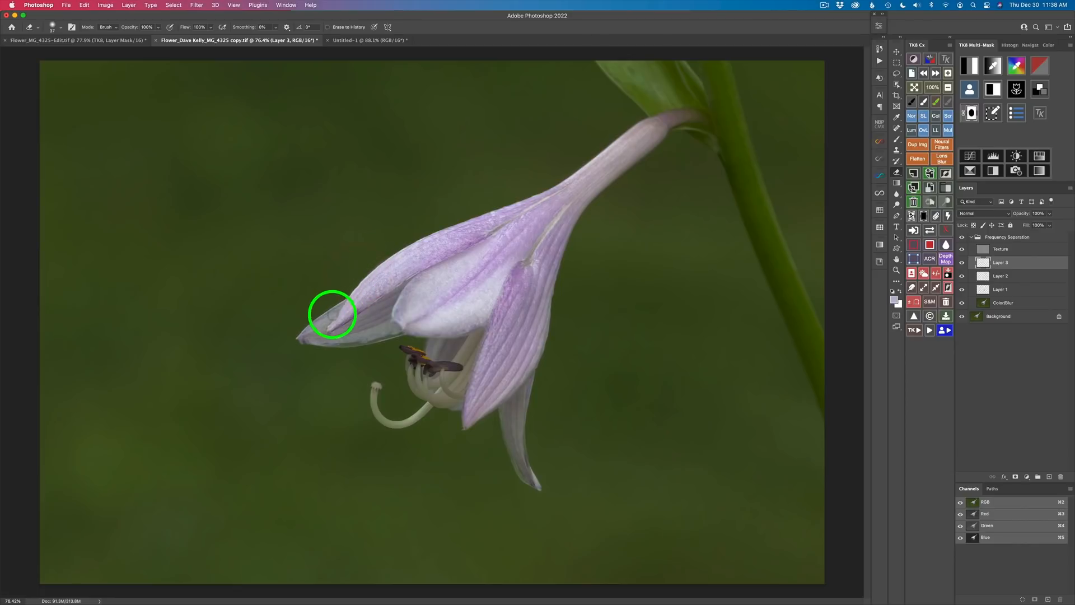
mouse_move(329, 319)
mouse_down()
mouse_move(322, 329)
mouse_move(339, 327)
mouse_up()
key(b)
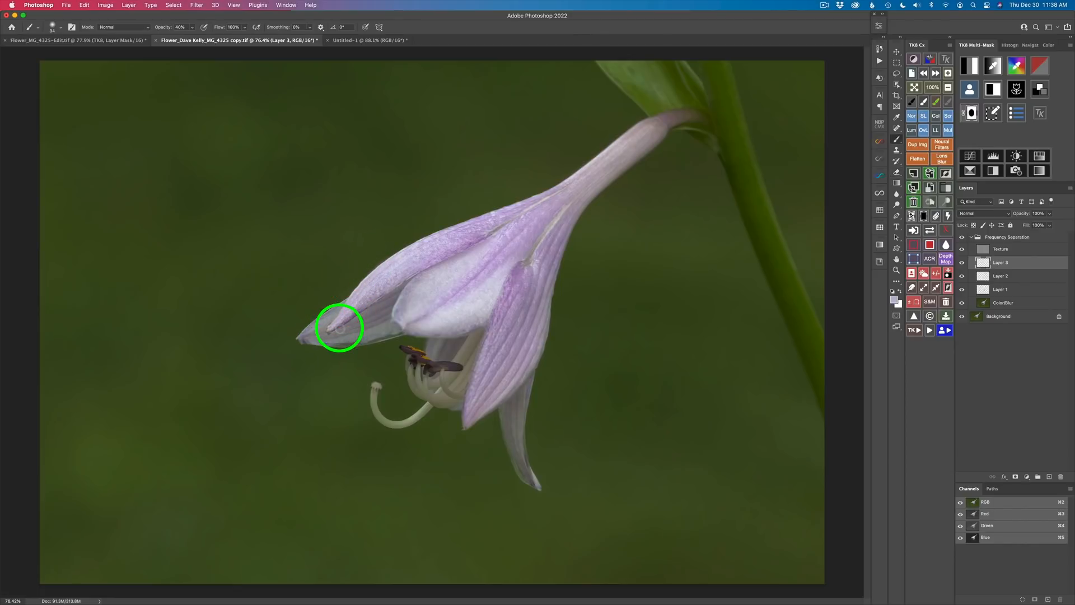
Step: Compare the upper petal with Layer 3 hidden and shown, and check the layer's opacity, leaving it at 100%
click(962, 263)
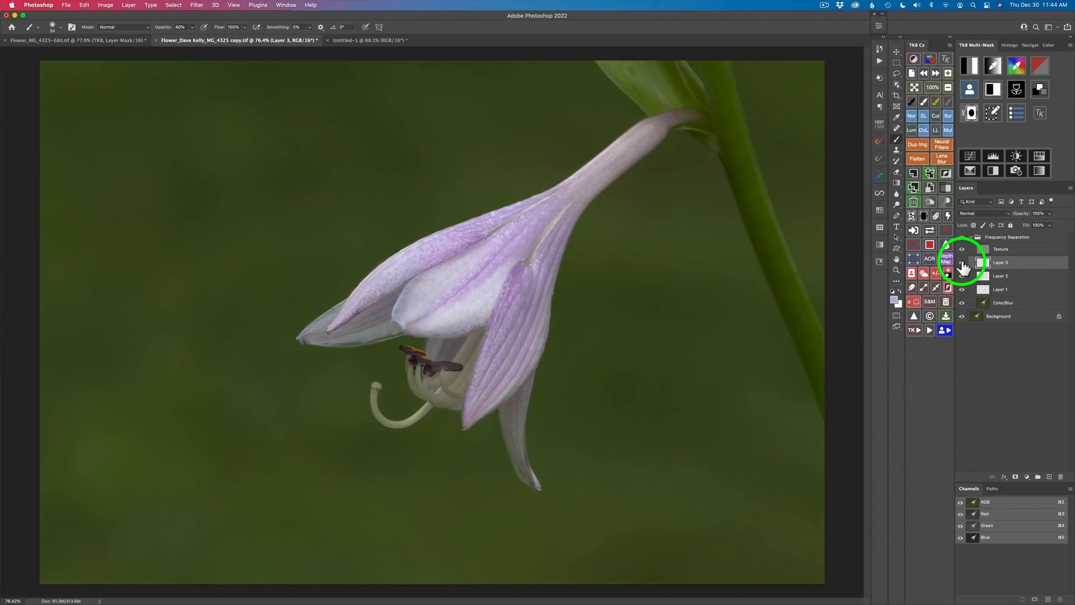
click(961, 263)
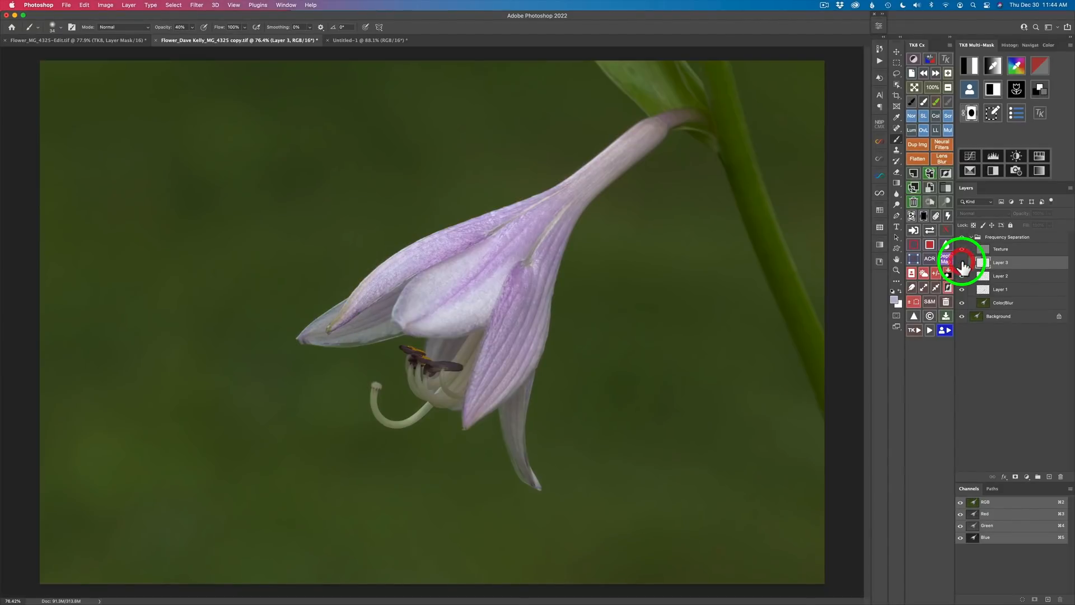
click(962, 264)
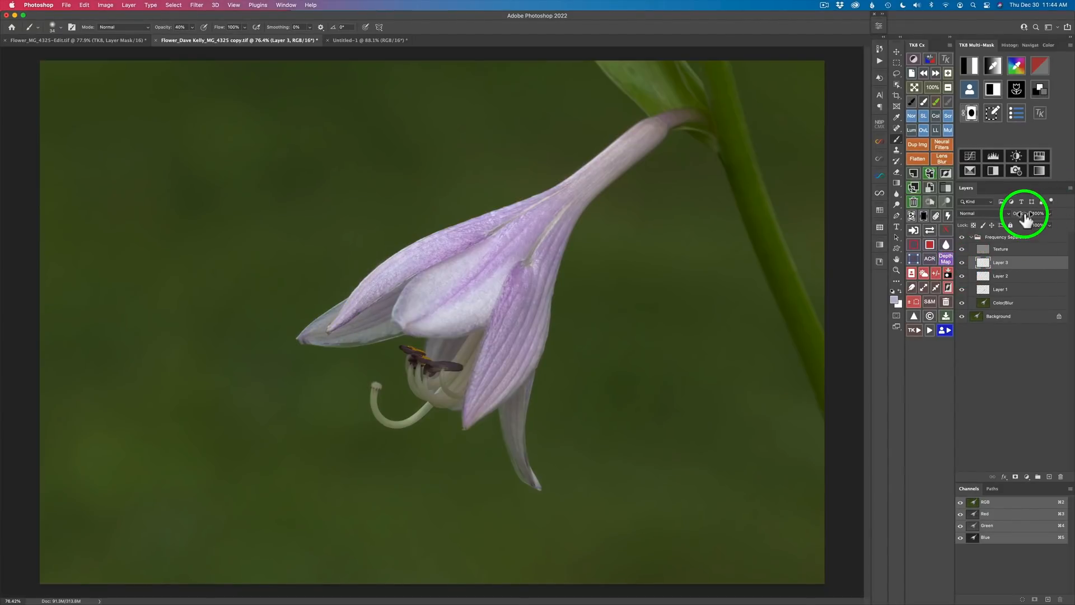
drag(1026, 219, 1058, 221)
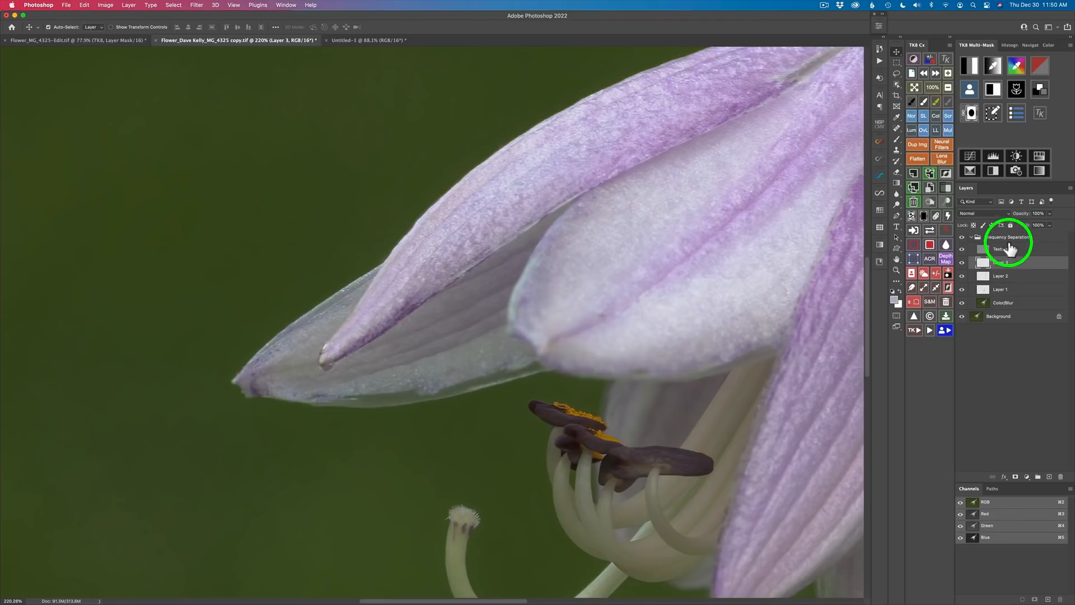
Step: On the Texture layer, use the Clone Stamp sampling Current Layer to clean blemishes at the tips of the upper and rear petals
click(984, 251)
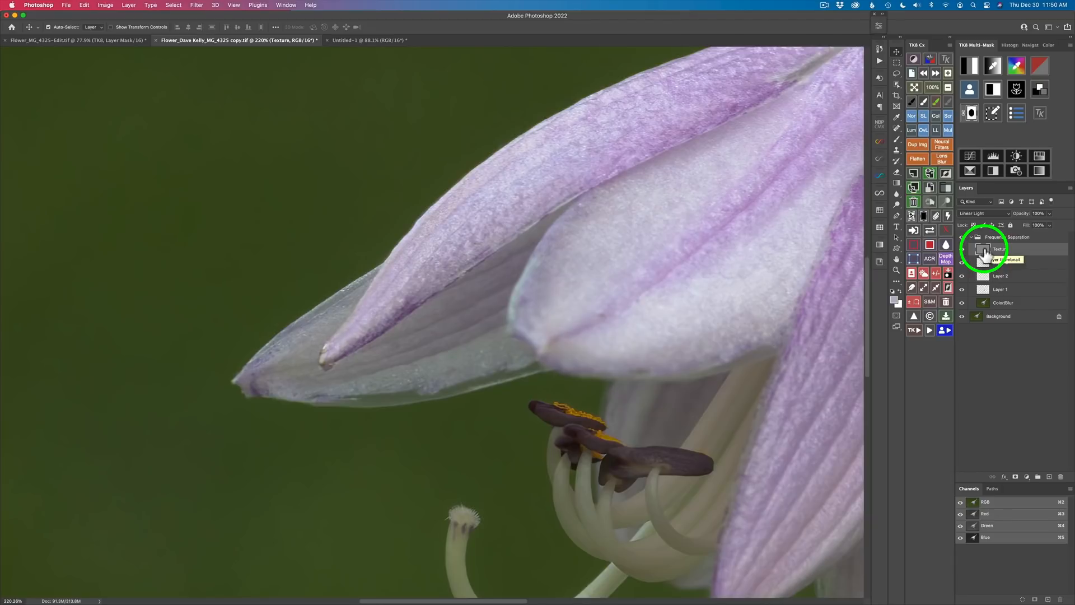
key(s)
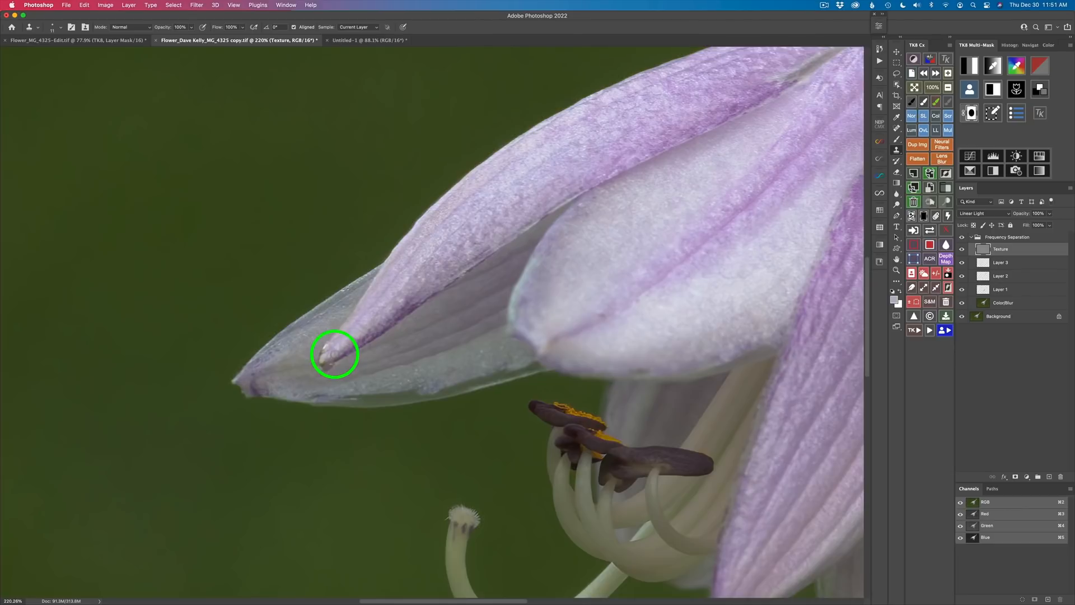
alt+click(344, 329)
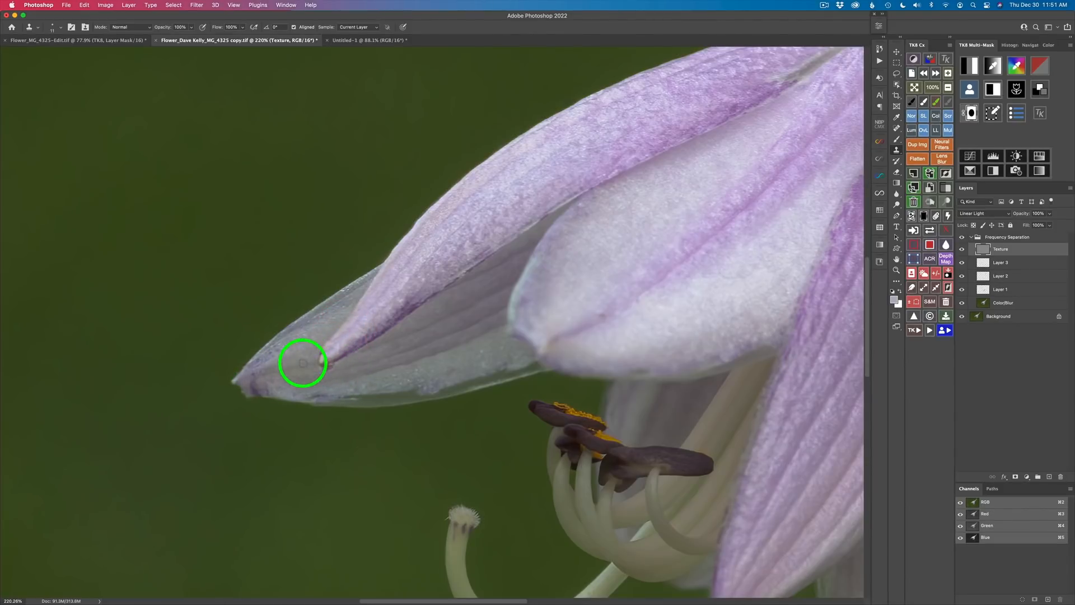
mouse_move(284, 374)
mouse_down()
mouse_move(250, 386)
mouse_move(253, 376)
mouse_move(253, 388)
mouse_move(270, 389)
mouse_move(250, 390)
mouse_move(285, 393)
mouse_move(273, 378)
mouse_move(258, 381)
mouse_move(277, 395)
mouse_up()
alt+click(282, 375)
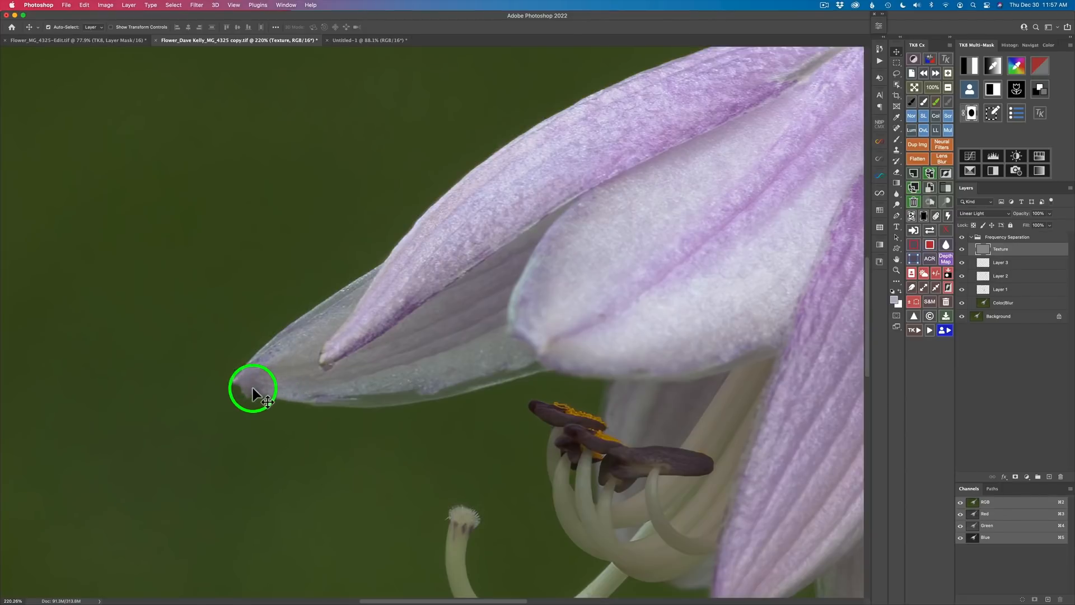
drag(251, 387, 258, 389)
drag(258, 388, 380, 399)
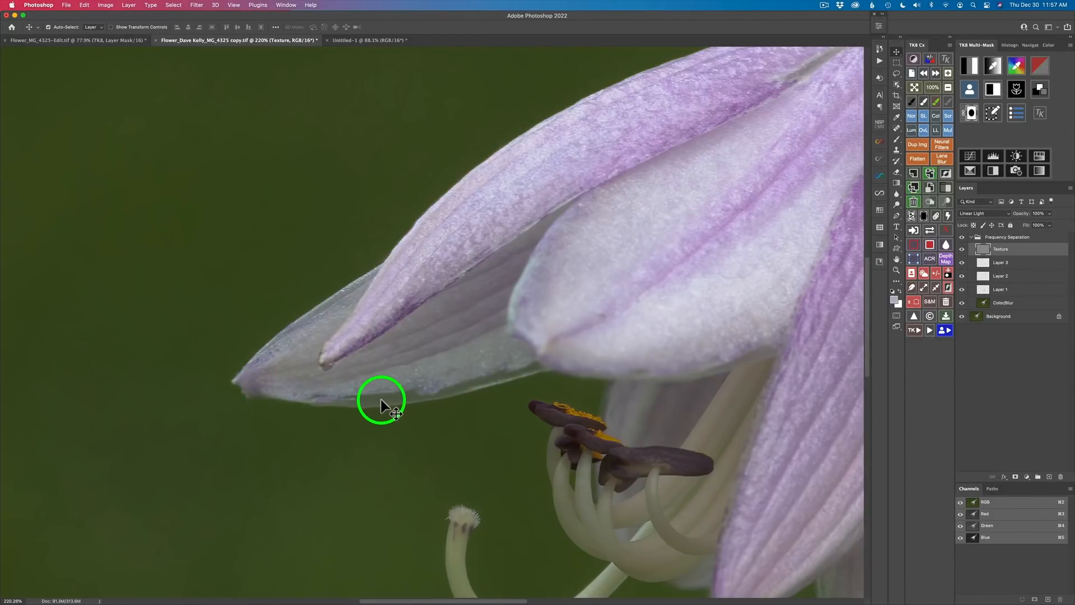
Step: On the Texture layer, clone clean petal texture over the spots and rough line along the rear petal's lower edge
key(s)
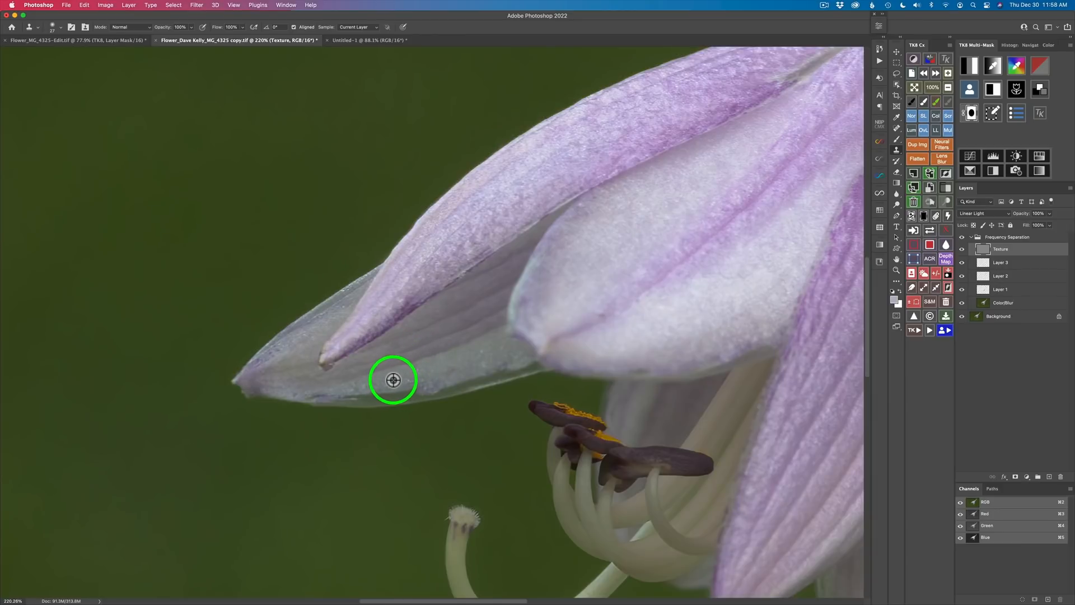
alt+click(472, 359)
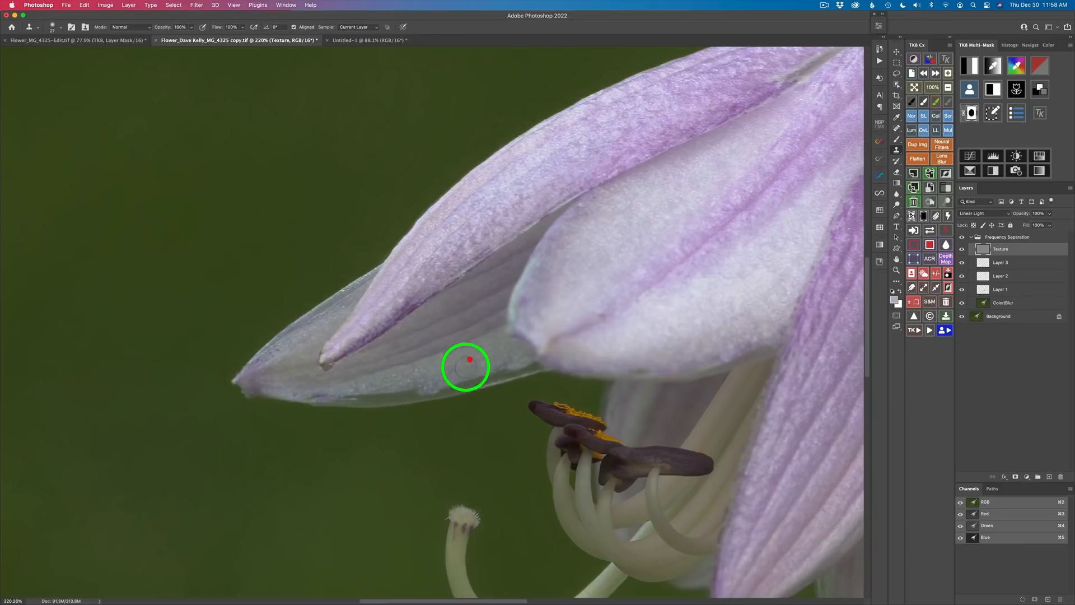
mouse_move(452, 386)
mouse_down()
mouse_move(495, 375)
mouse_move(465, 362)
mouse_move(469, 383)
mouse_move(513, 356)
mouse_move(515, 370)
mouse_move(492, 375)
mouse_move(519, 354)
mouse_move(535, 364)
mouse_move(467, 371)
mouse_move(442, 390)
mouse_move(373, 383)
mouse_move(429, 390)
mouse_up()
alt+click(465, 362)
alt+click(514, 357)
alt+click(521, 356)
alt+click(467, 372)
alt+click(457, 378)
alt+click(391, 386)
alt+click(374, 384)
alt+click(374, 381)
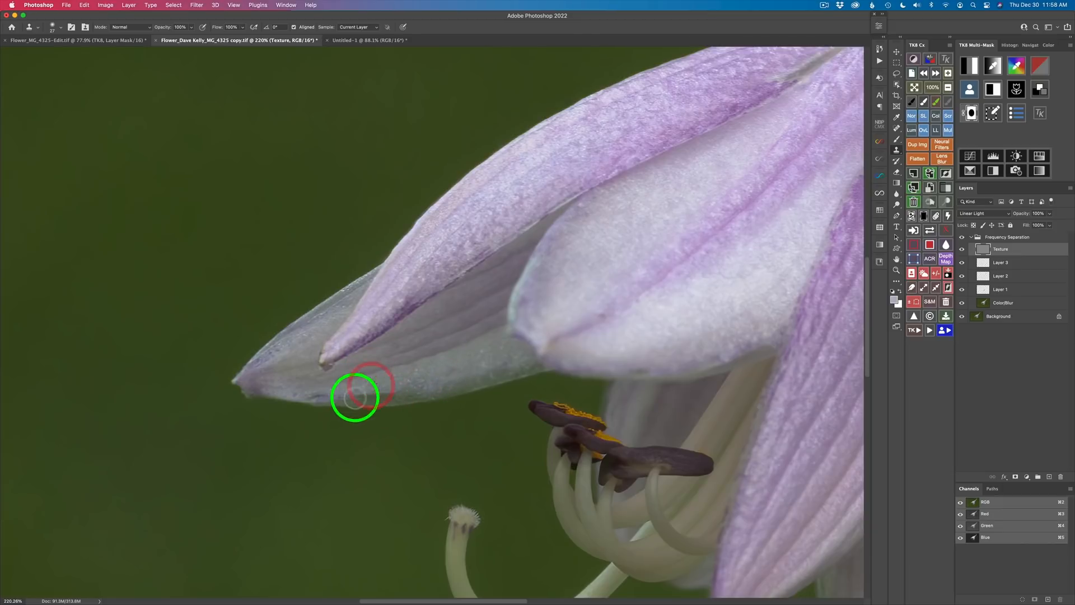
mouse_move(355, 396)
mouse_down()
mouse_move(393, 394)
mouse_move(351, 401)
mouse_move(386, 400)
mouse_move(380, 390)
mouse_move(394, 387)
mouse_move(384, 396)
mouse_move(395, 396)
mouse_move(386, 384)
mouse_move(364, 403)
mouse_up()
alt+click(352, 393)
alt+click(354, 386)
alt+click(375, 380)
alt+click(398, 374)
alt+click(372, 384)
alt+click(375, 396)
alt+click(384, 391)
alt+click(448, 368)
alt+click(464, 373)
mouse_move(480, 380)
mouse_down()
mouse_move(500, 363)
mouse_move(437, 403)
mouse_move(470, 383)
mouse_move(466, 371)
mouse_move(531, 368)
mouse_move(459, 409)
mouse_move(490, 373)
mouse_move(469, 364)
mouse_move(485, 384)
mouse_up()
alt+click(500, 363)
alt+click(437, 403)
alt+click(465, 371)
alt+click(456, 410)
click(518, 376)
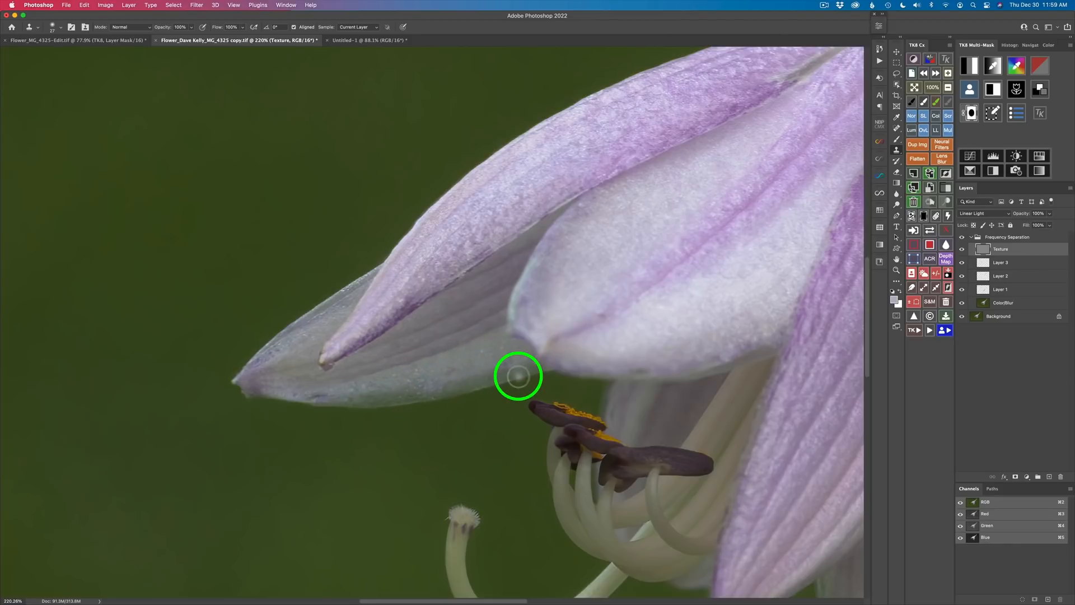
Step: Add an empty layer above Layer 3 and paint sampled petal color along the rear petal's lower edge with the Brush at 40% opacity
click(972, 254)
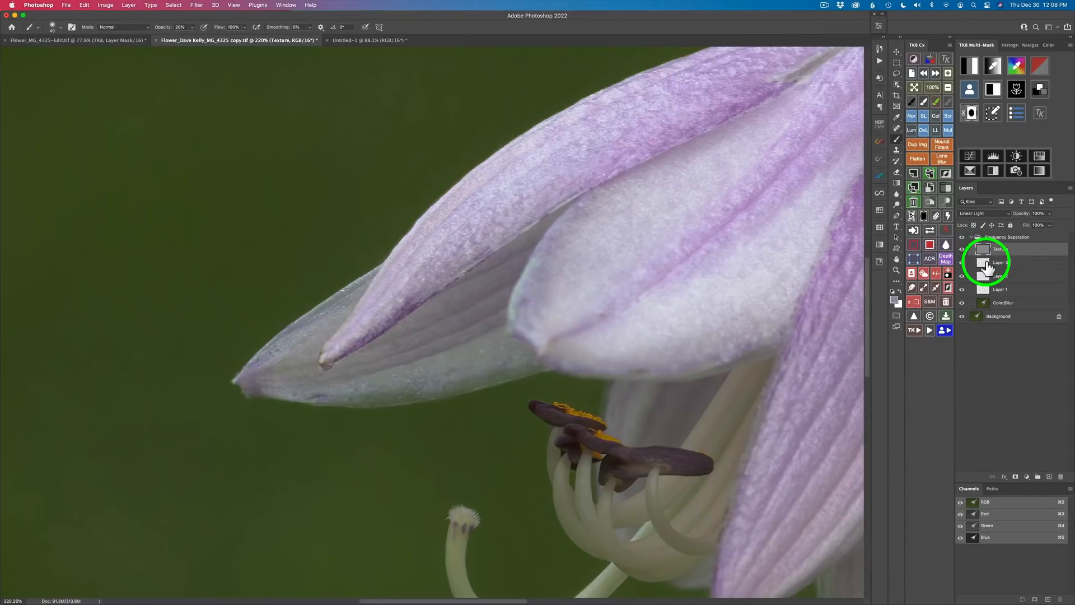
click(980, 262)
click(915, 174)
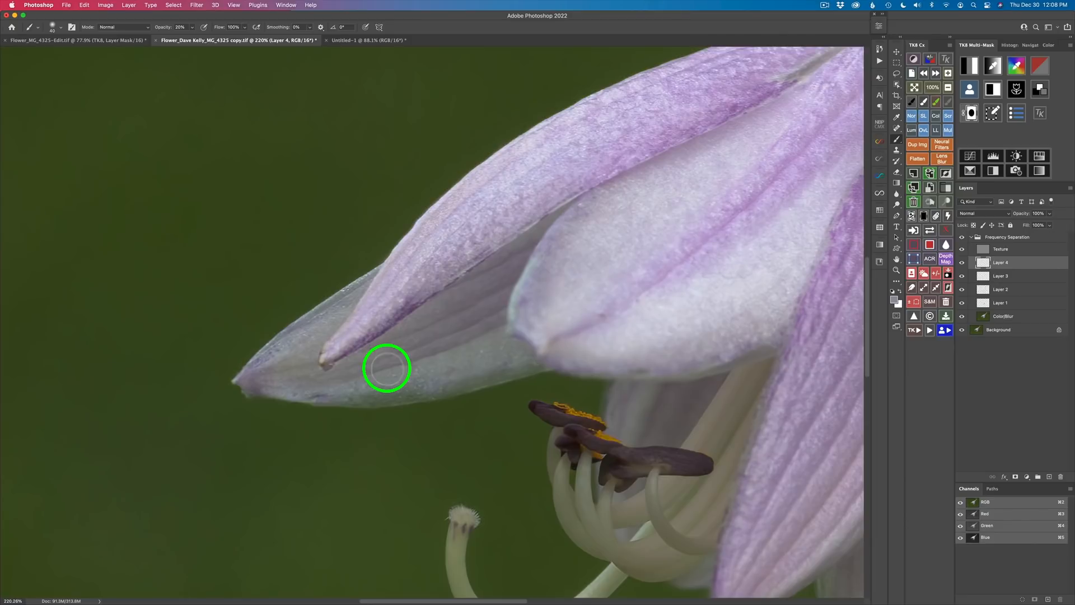
key(4)
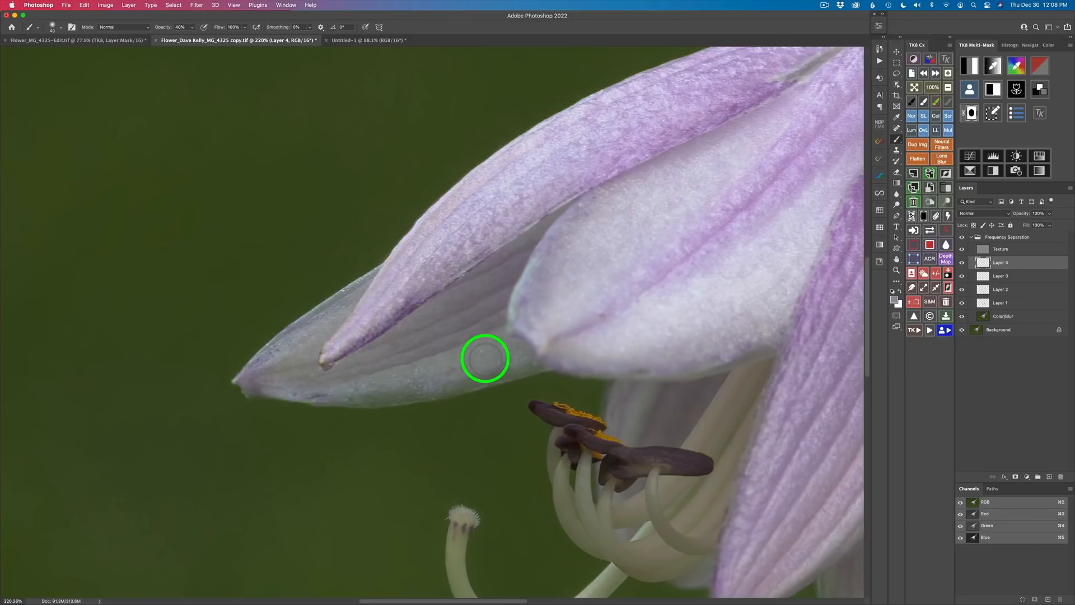
mouse_move(488, 359)
mouse_down()
mouse_move(481, 371)
mouse_move(516, 364)
mouse_up()
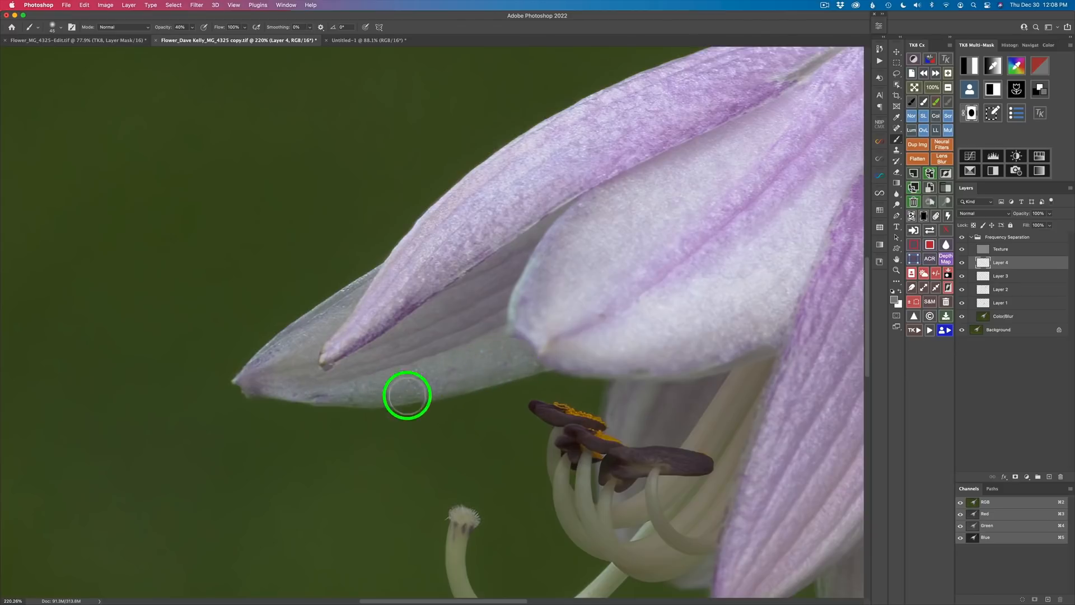
mouse_move(407, 395)
mouse_down()
mouse_move(338, 396)
mouse_move(538, 365)
mouse_move(349, 397)
mouse_up()
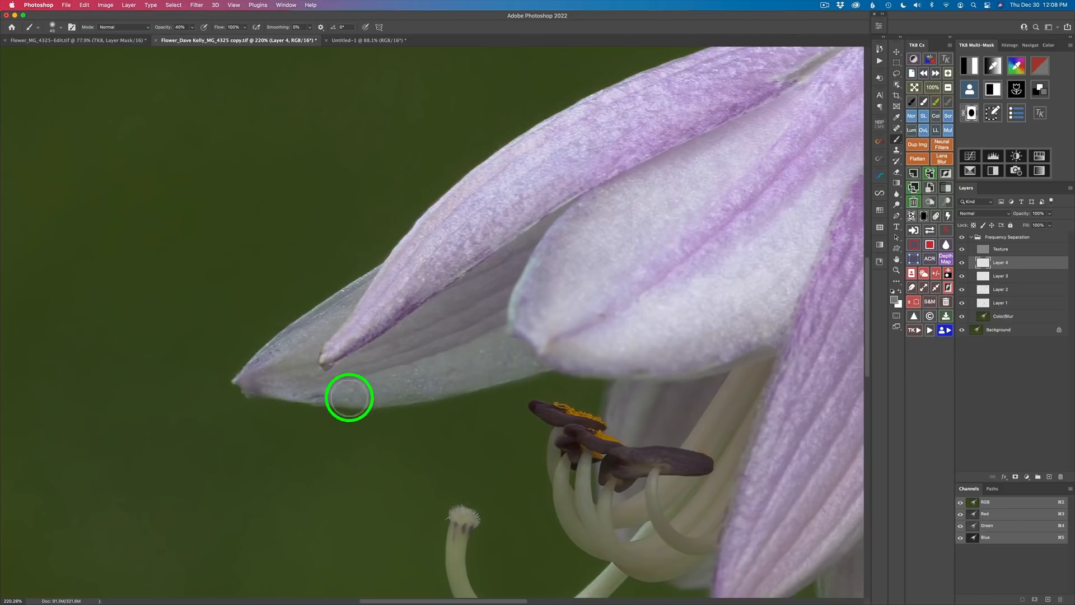
Step: Paint over the discolored area near the rear petal's tip at 20% brush opacity, and hide Layer 4 to compare
key(2)
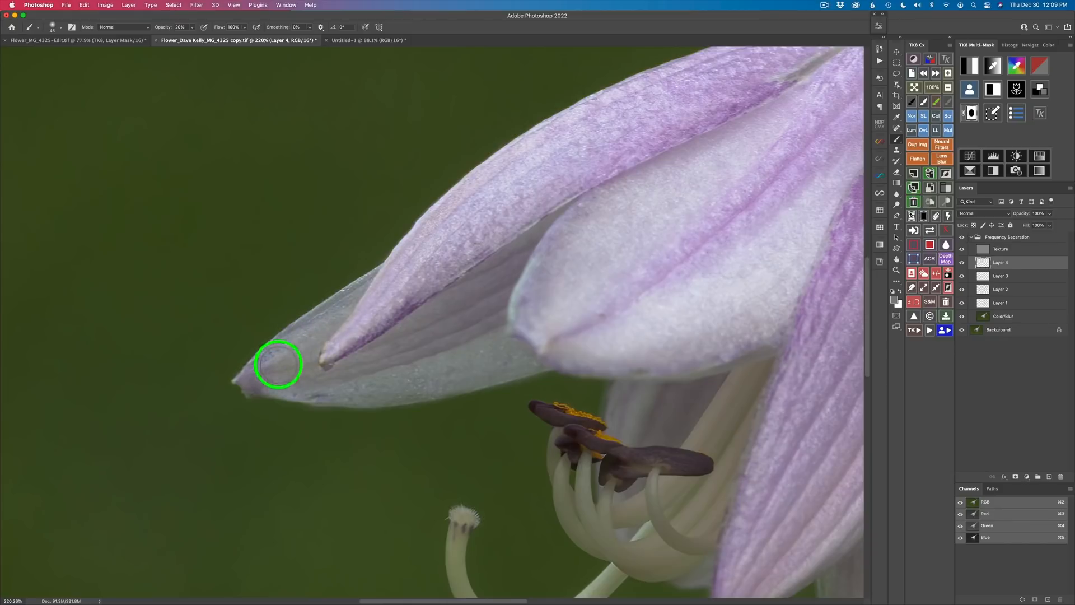
mouse_move(278, 364)
mouse_down()
mouse_move(264, 372)
mouse_move(319, 336)
mouse_move(336, 309)
mouse_move(299, 365)
mouse_move(312, 367)
mouse_move(257, 369)
mouse_up()
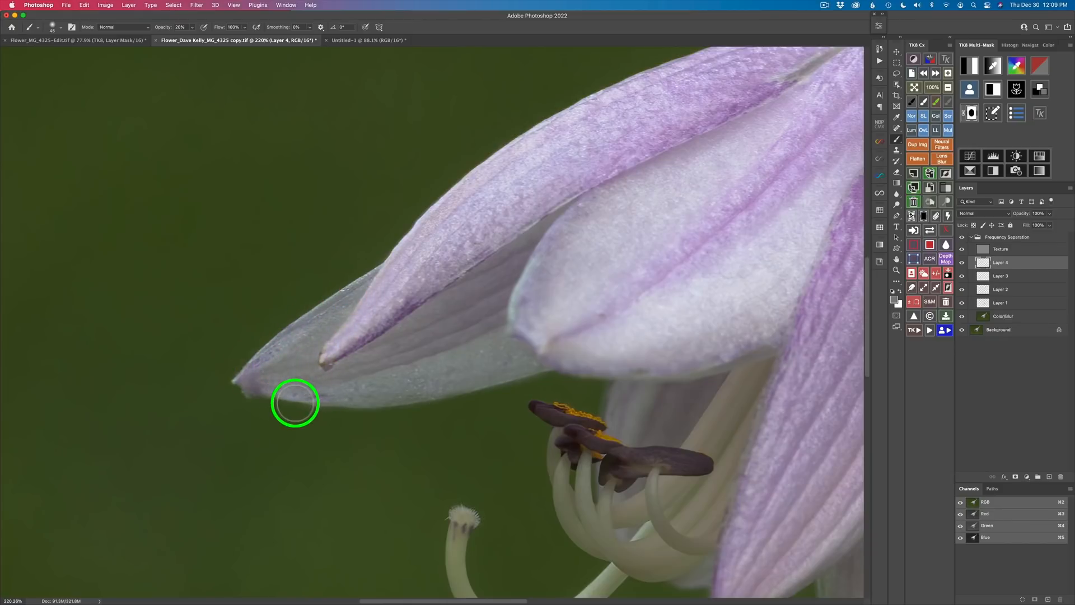
mouse_move(293, 403)
mouse_down()
mouse_move(248, 383)
mouse_move(278, 380)
mouse_move(254, 383)
mouse_move(276, 375)
mouse_move(271, 366)
mouse_move(311, 377)
mouse_up()
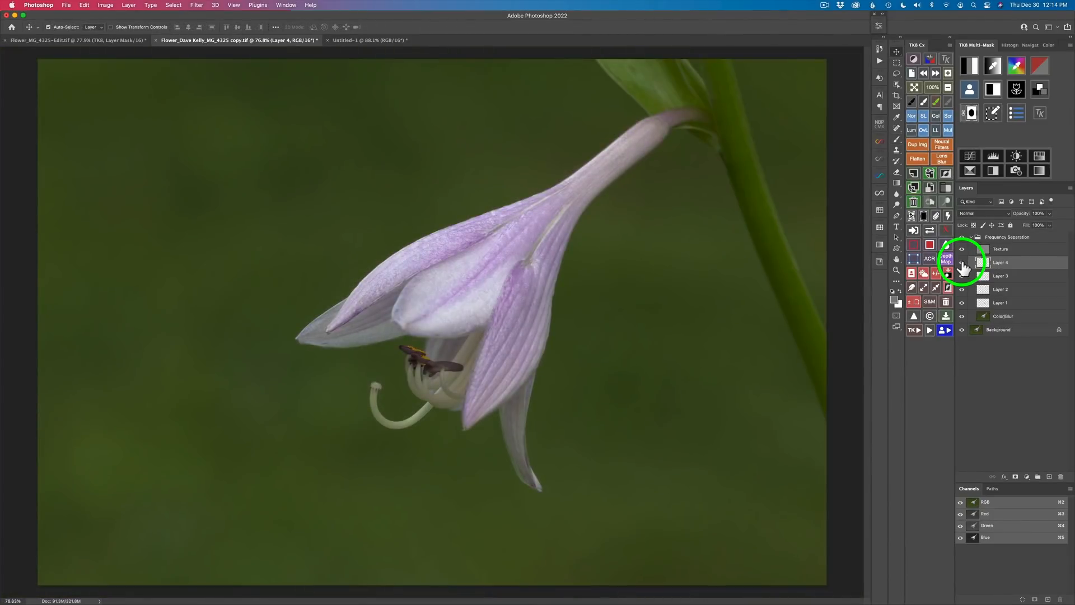
click(962, 262)
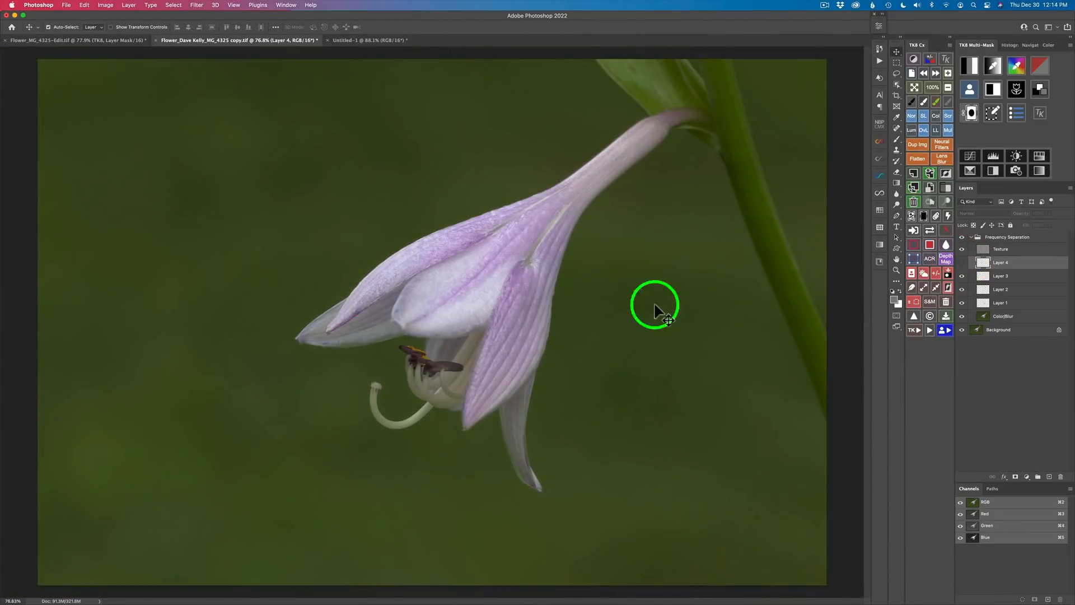
Step: Show Layer 4 again and compare the image with the Frequency Separation group hidden and shown
click(962, 262)
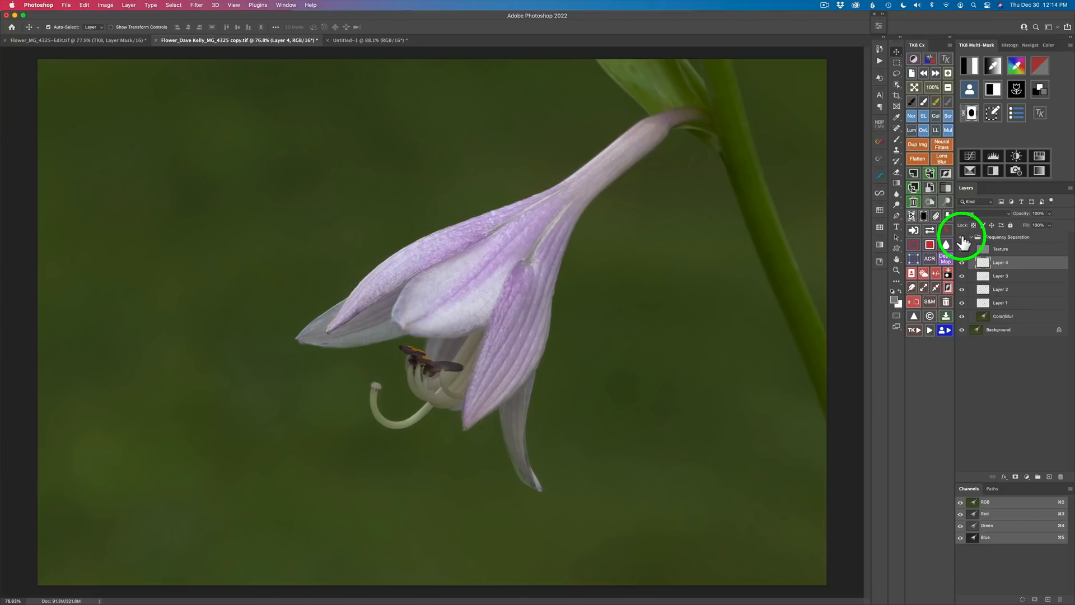
click(962, 239)
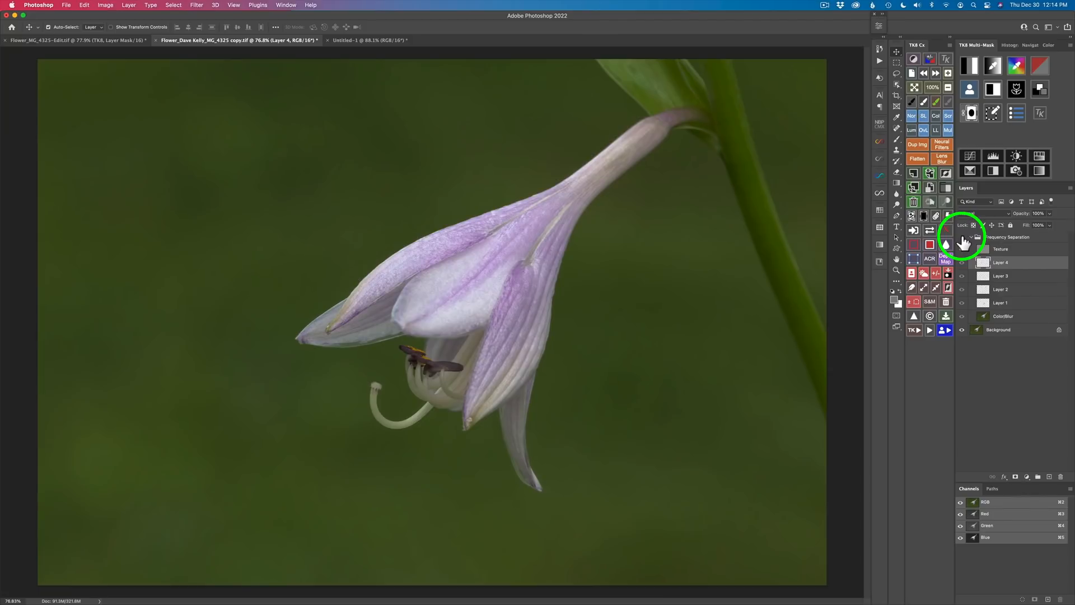
click(963, 240)
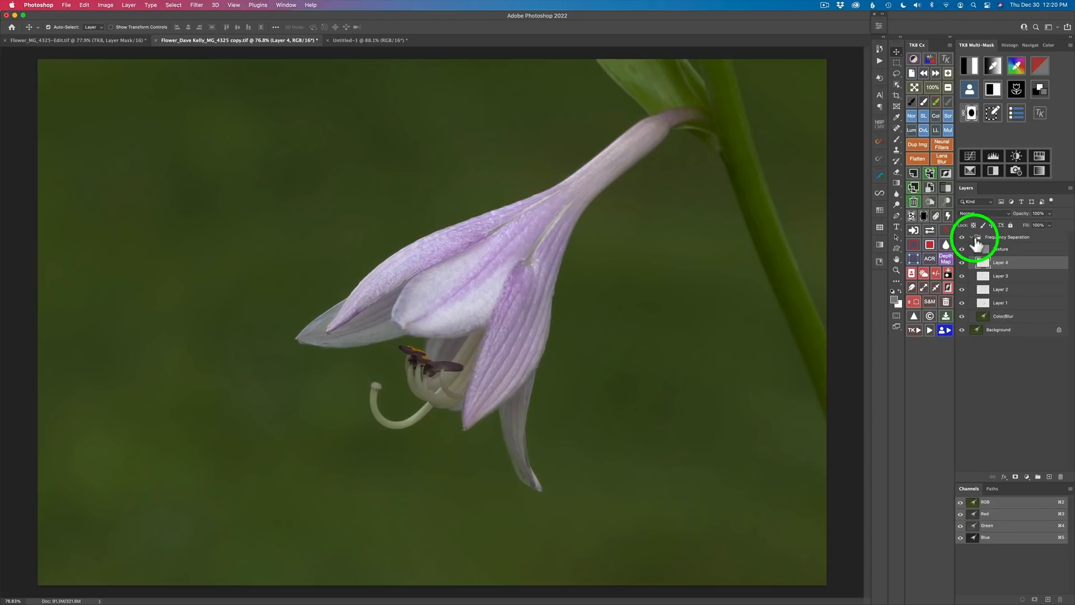
Step: Collapse the Frequency Separation group and, on a new empty layer above it, remove the remaining spots near the rear petal's tip with the Spot Healing Brush
click(976, 238)
click(971, 237)
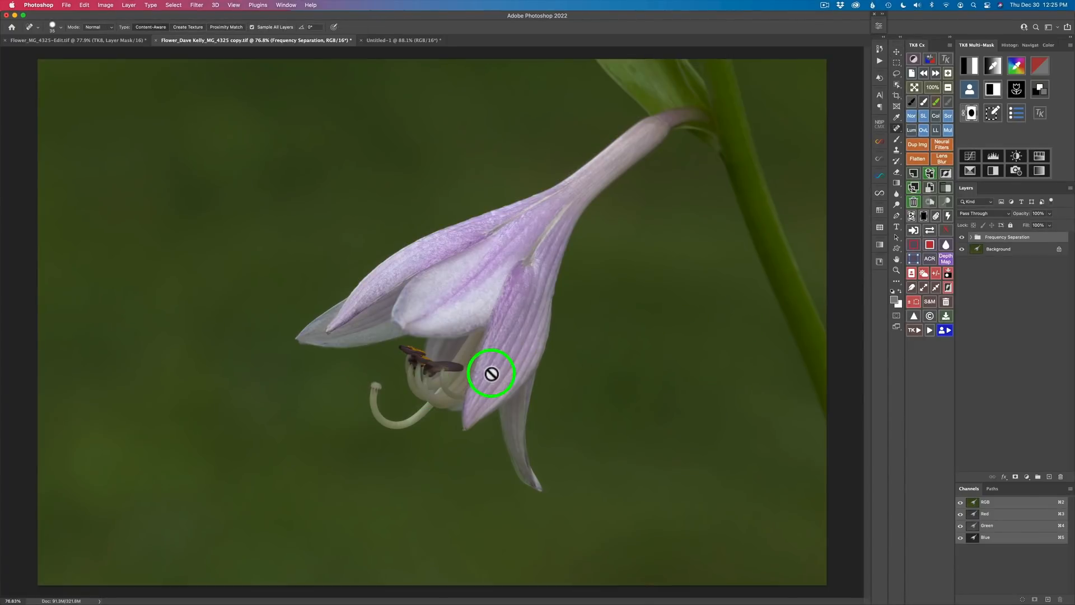
key(v)
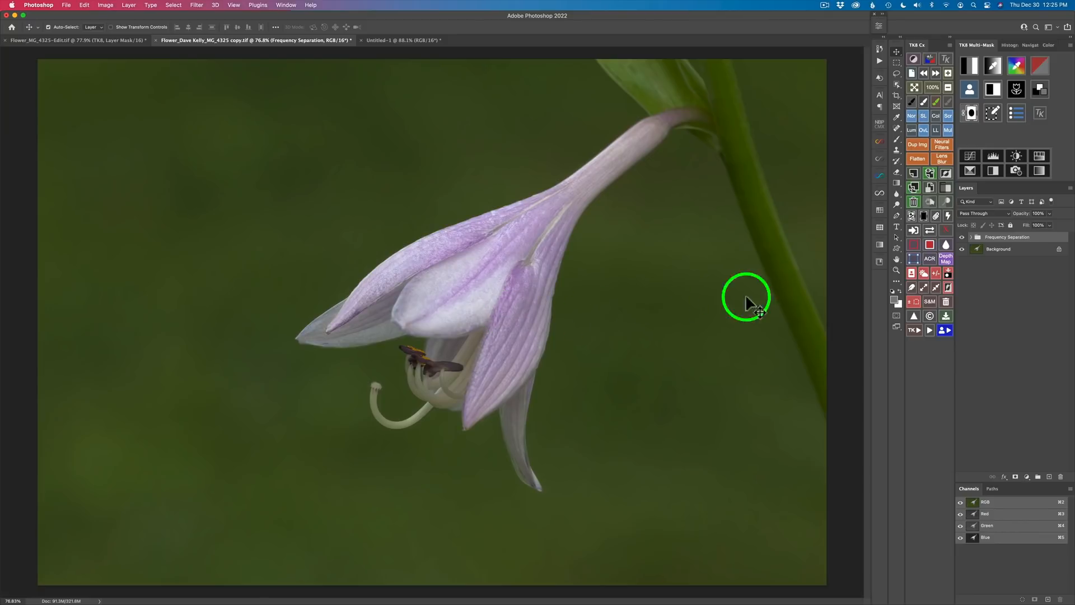
click(912, 172)
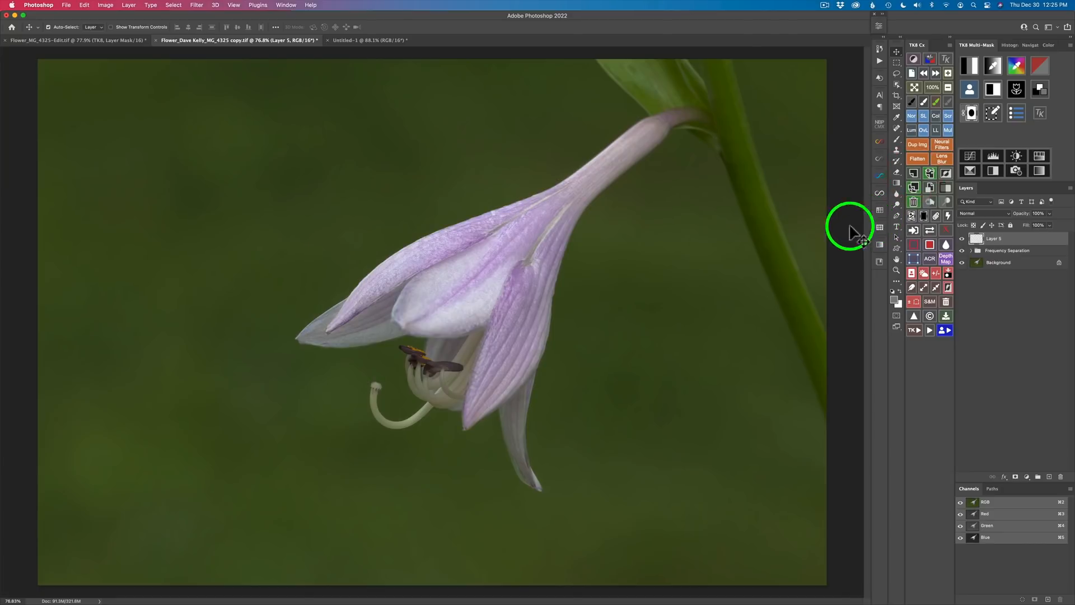
key(j)
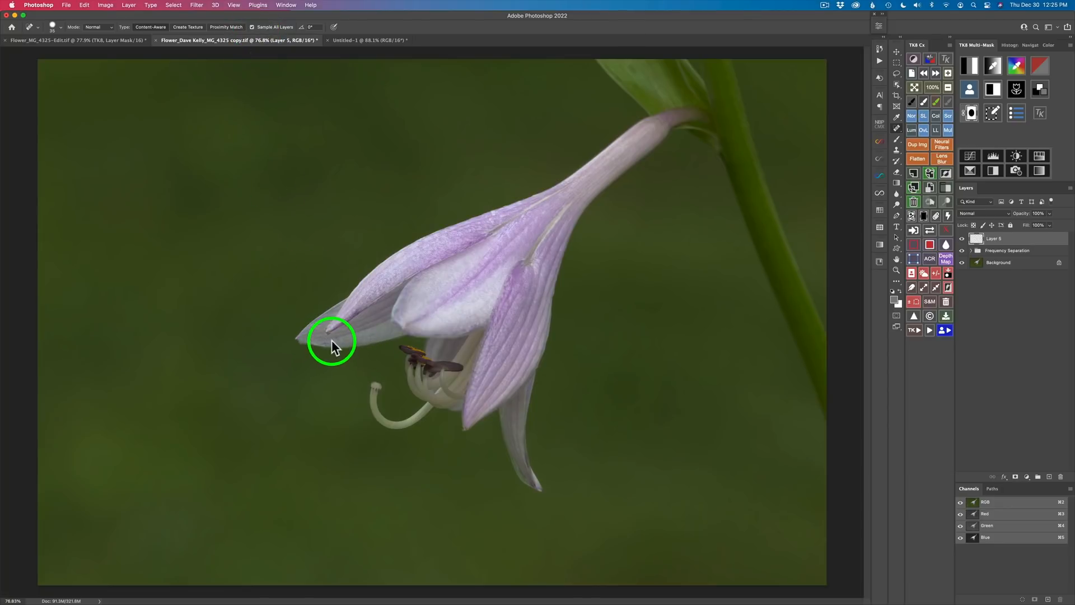
drag(331, 341, 318, 343)
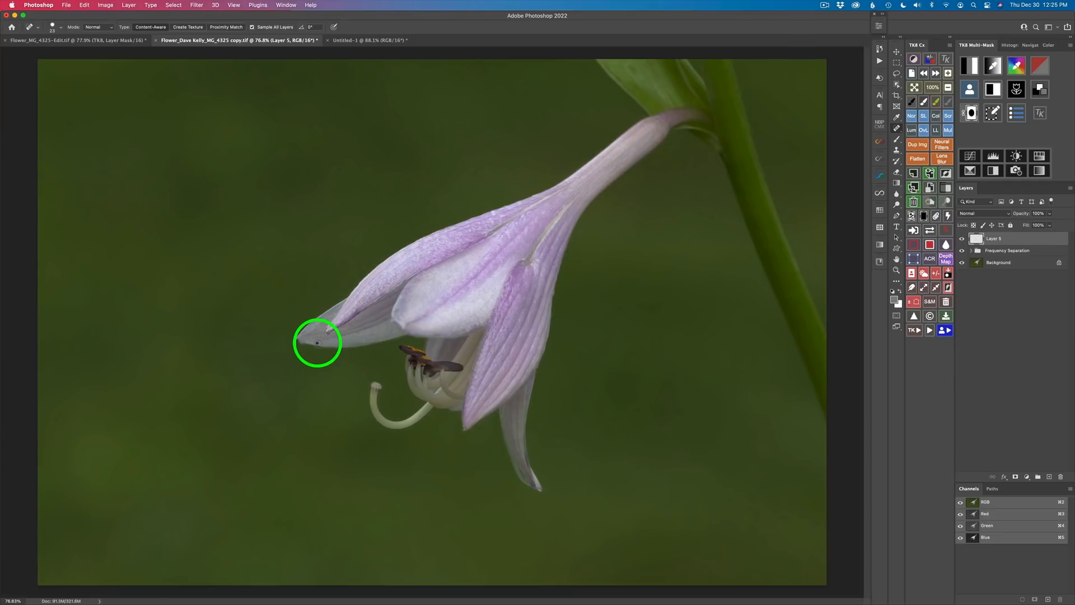
click(317, 342)
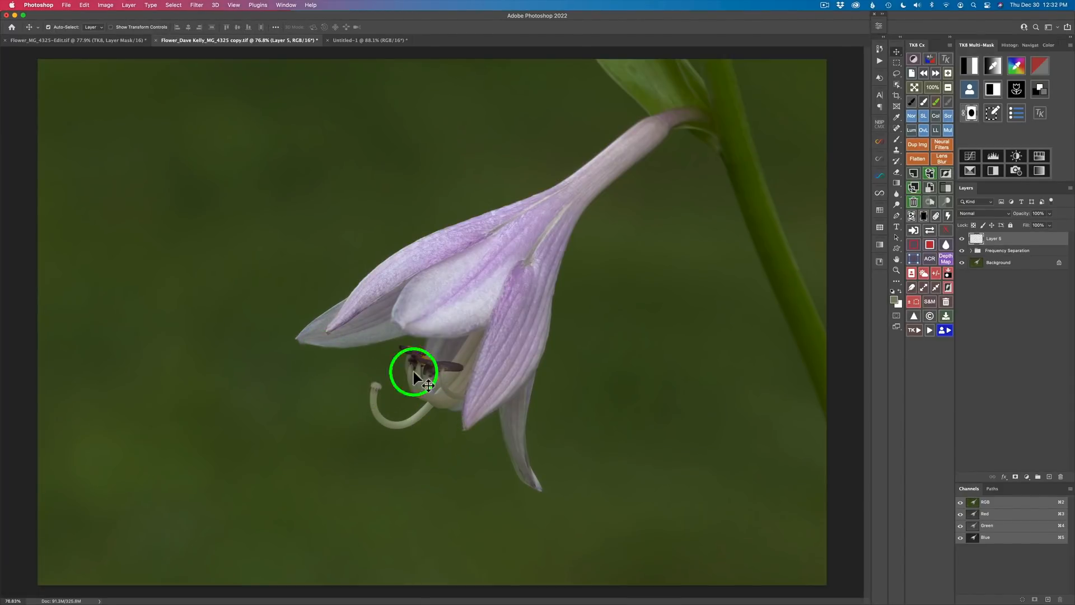
Step: Add a Color Grading layer above Layer 5, brightening the midtones and shifting their color slightly toward cyan-blue
click(1045, 94)
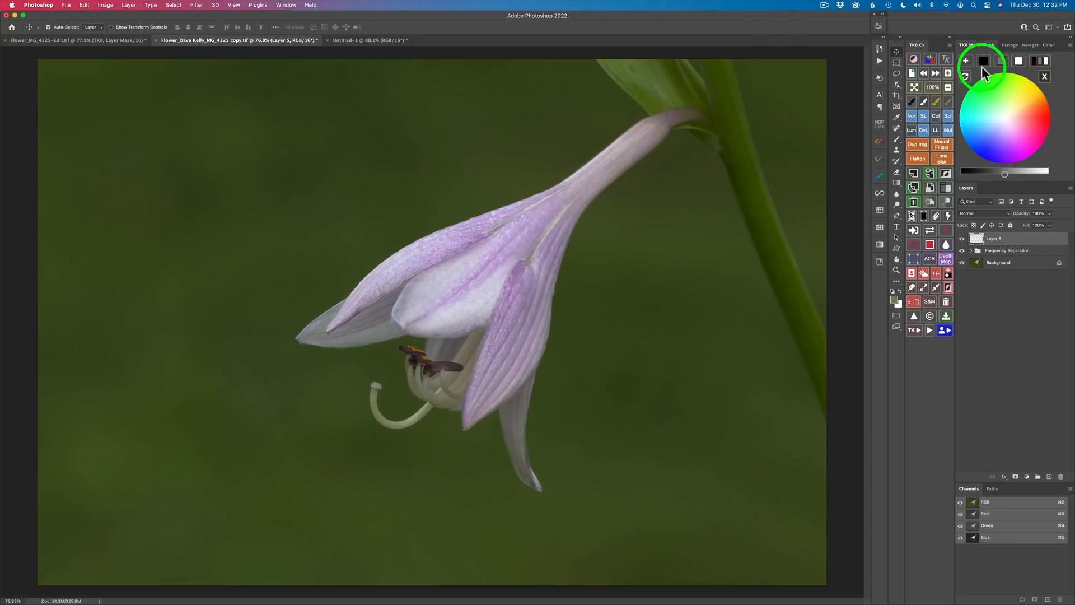
click(965, 61)
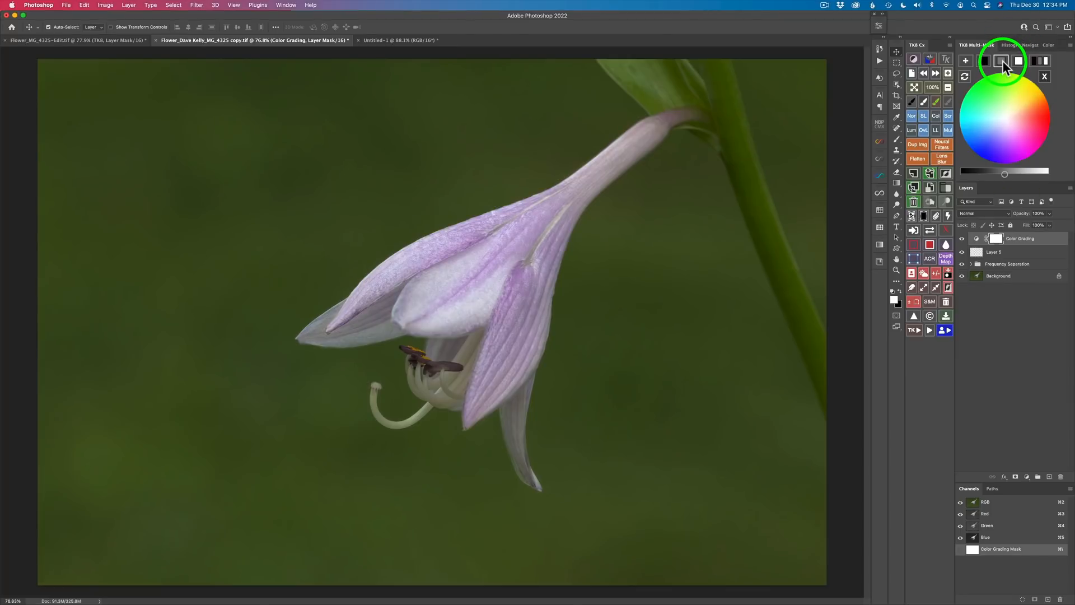
click(1002, 60)
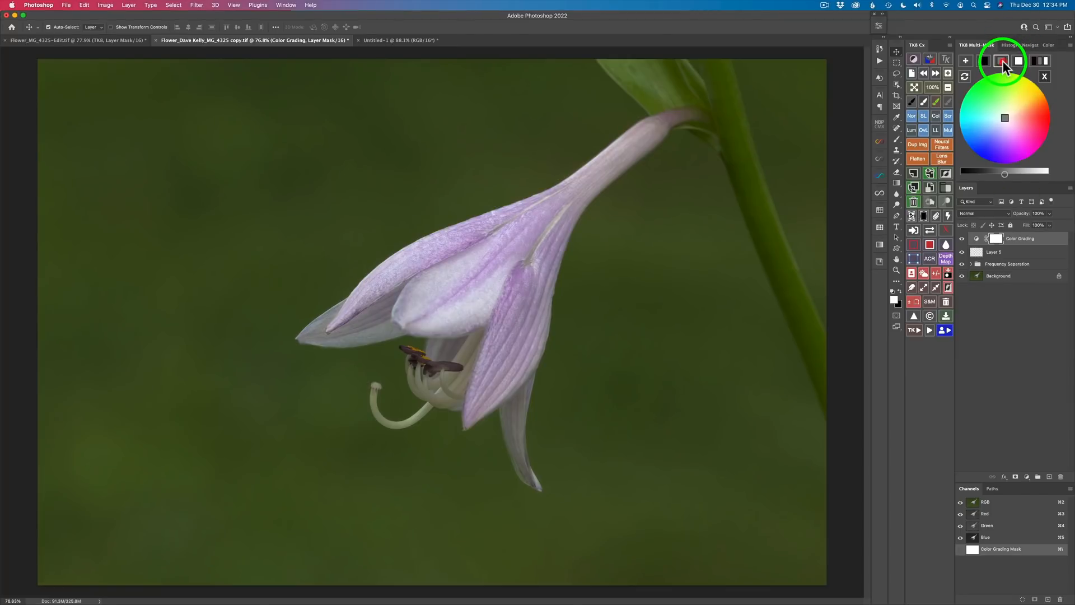
click(1029, 174)
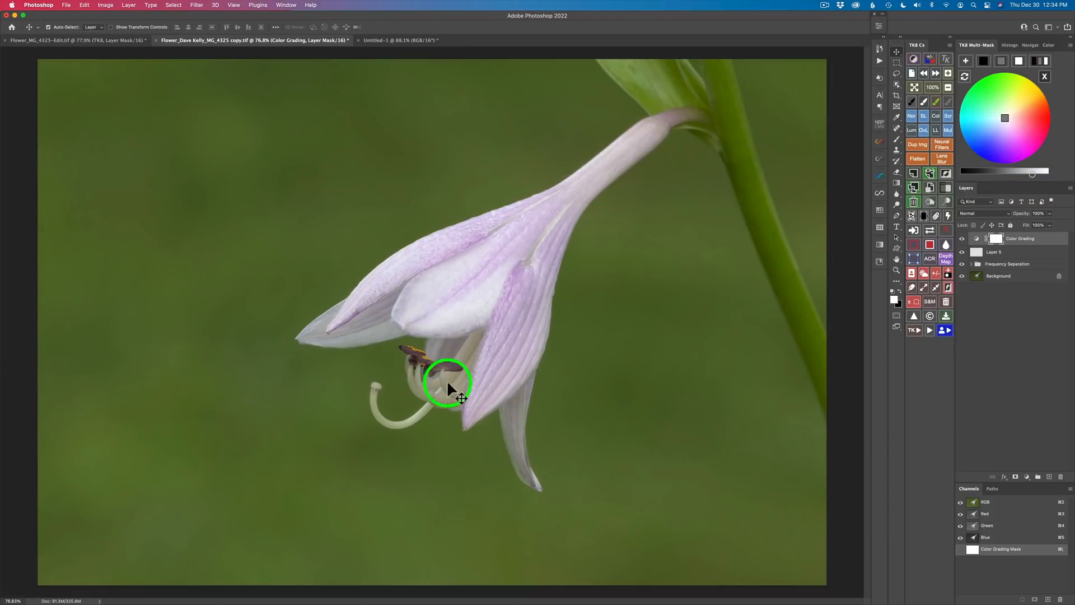
drag(1006, 119, 997, 124)
click(998, 123)
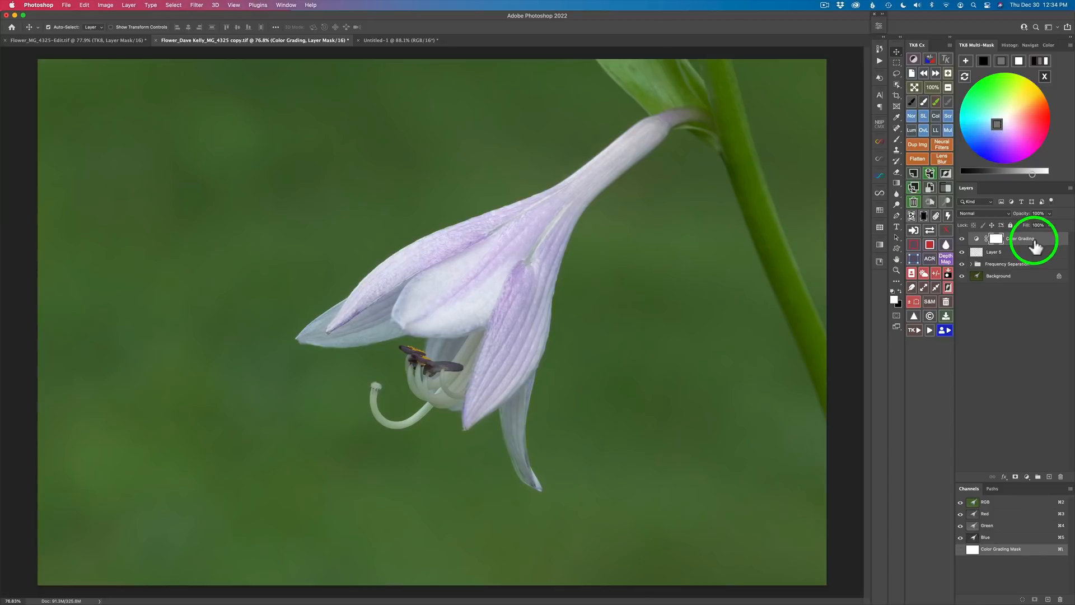
click(1044, 77)
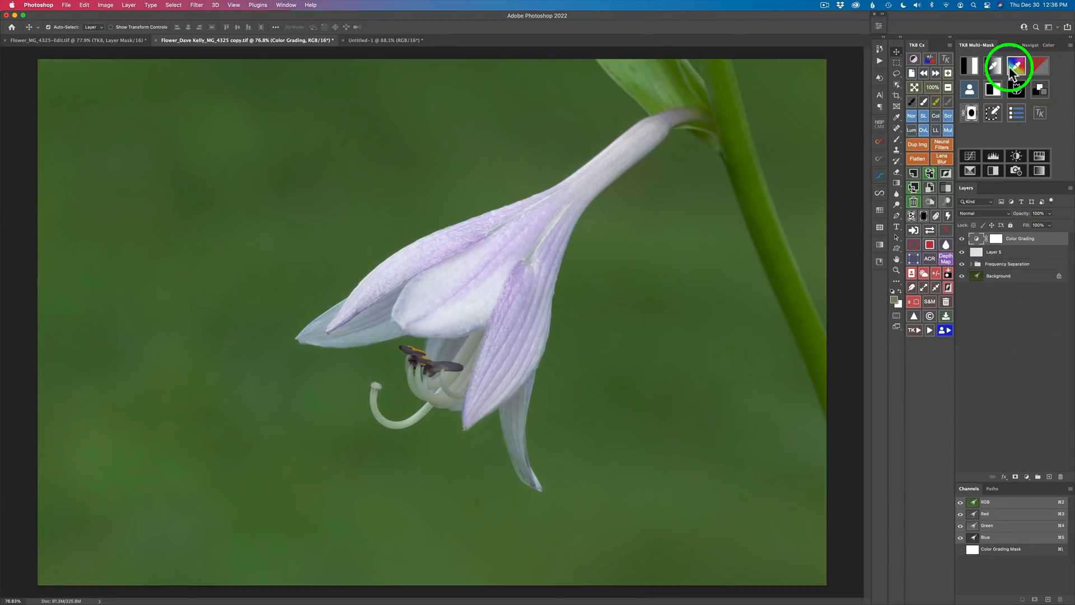
Step: Generate a luminosity mask from the tone sampled on the flower's curved pistil
click(994, 66)
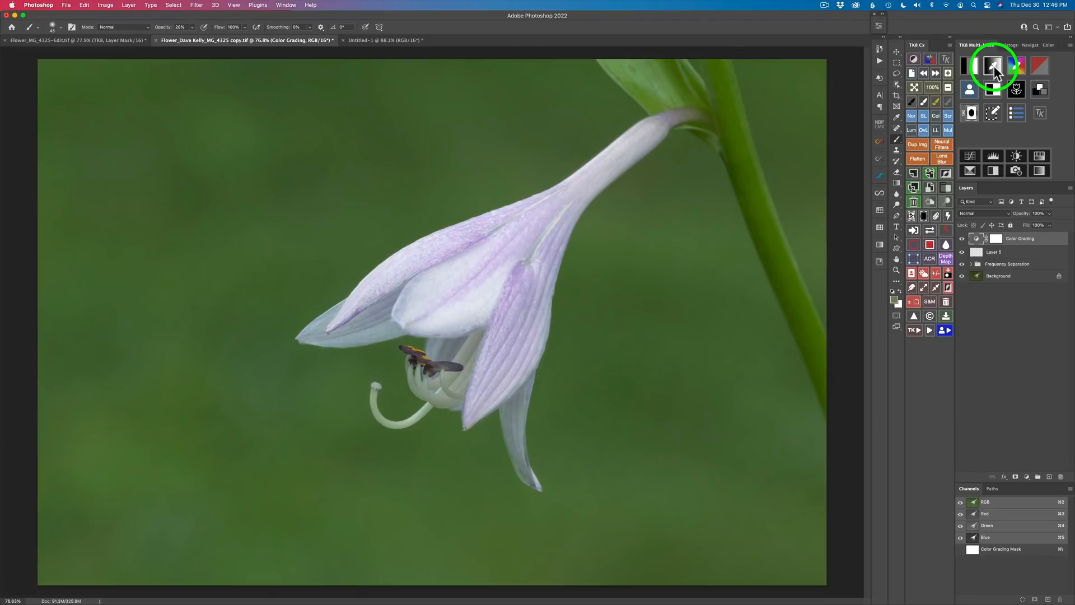
click(993, 66)
drag(487, 309, 374, 403)
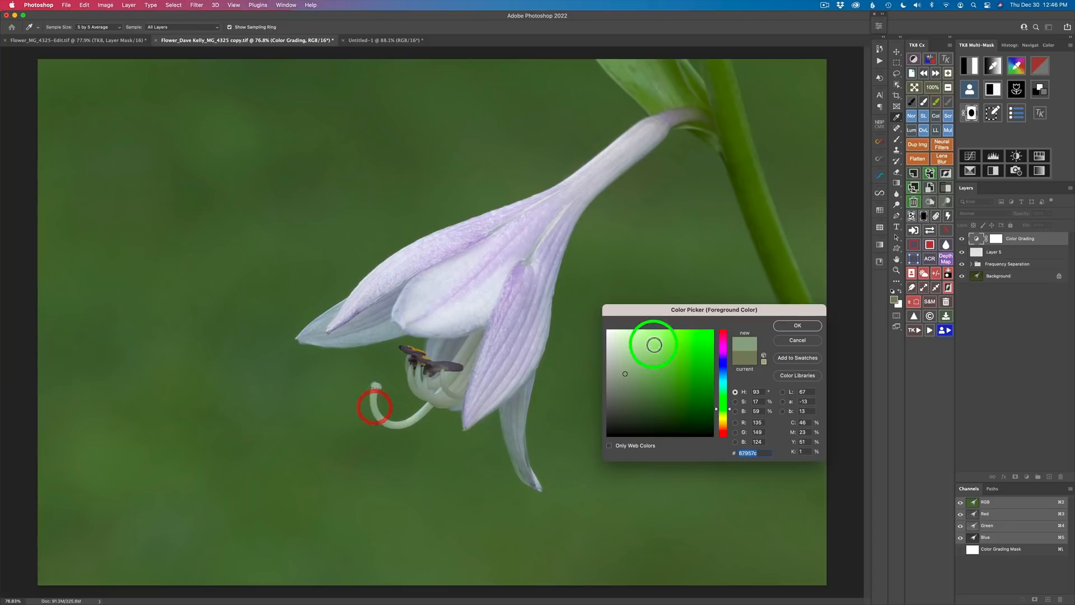
click(792, 327)
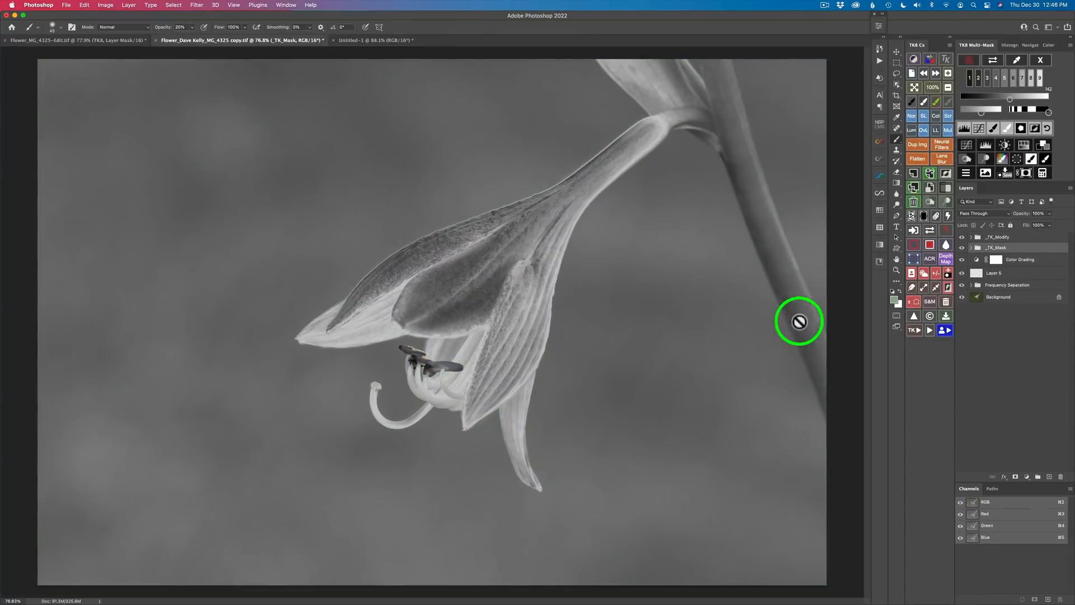
Step: Refine the luminosity mask's target tone, narrow its range until the background is nearly black, and lighten it slightly
click(1012, 79)
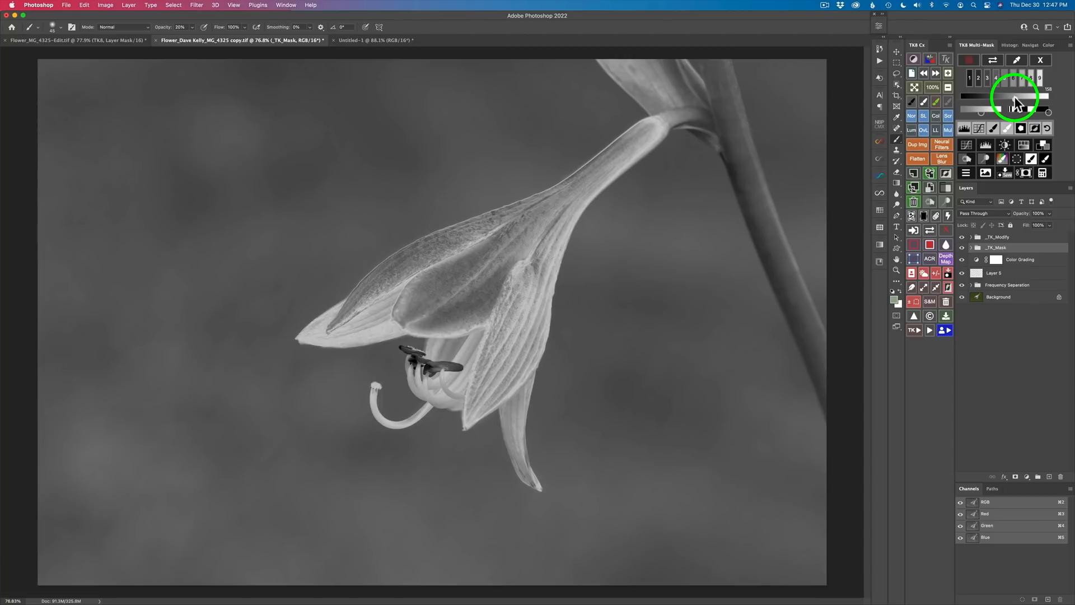
drag(1014, 97, 1013, 97)
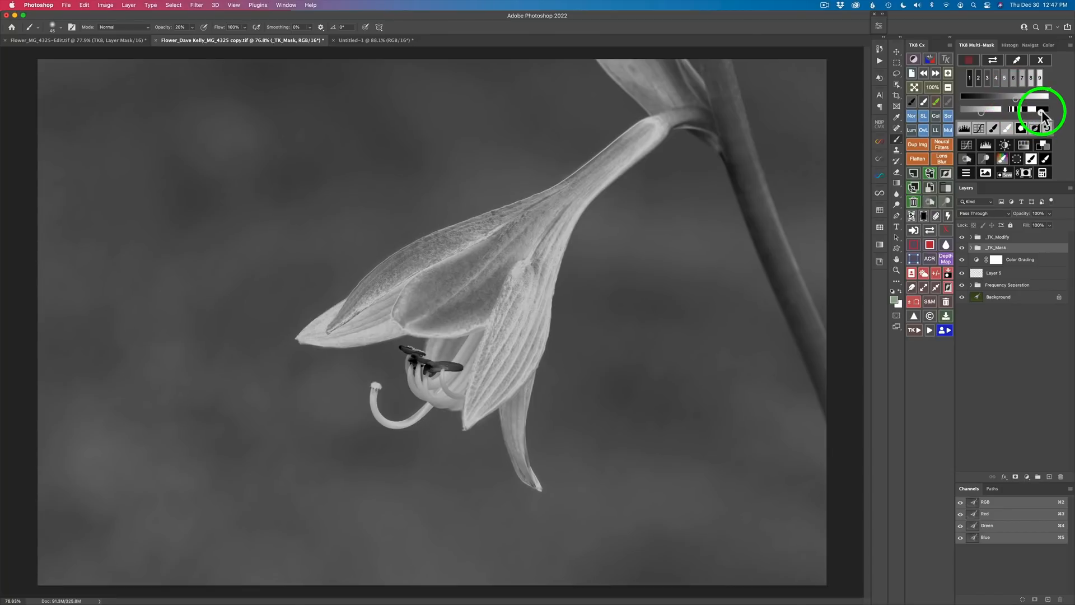
drag(1041, 111, 1036, 111)
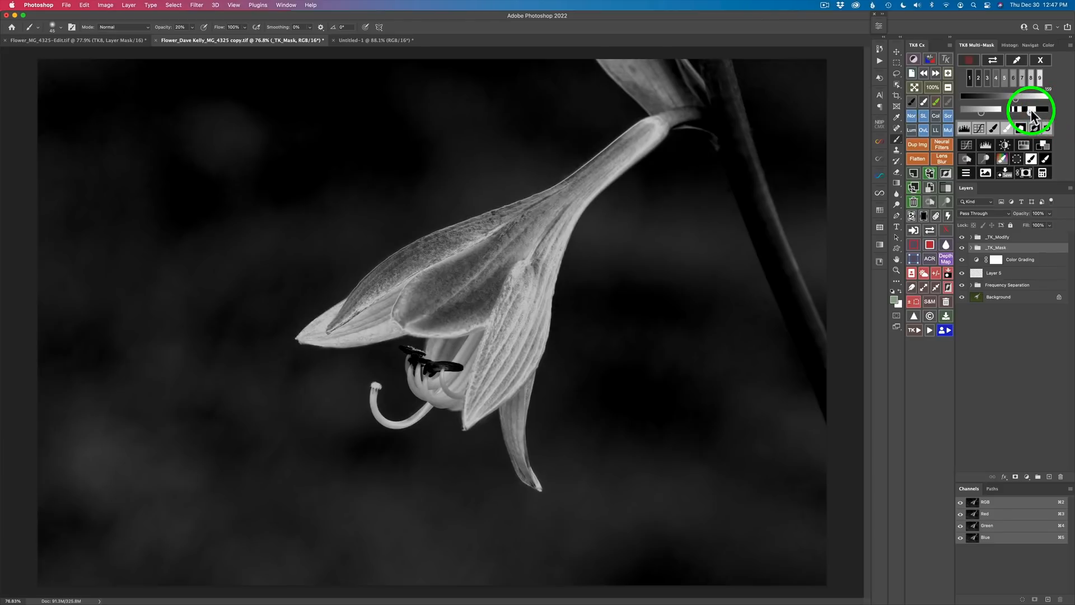
click(1030, 109)
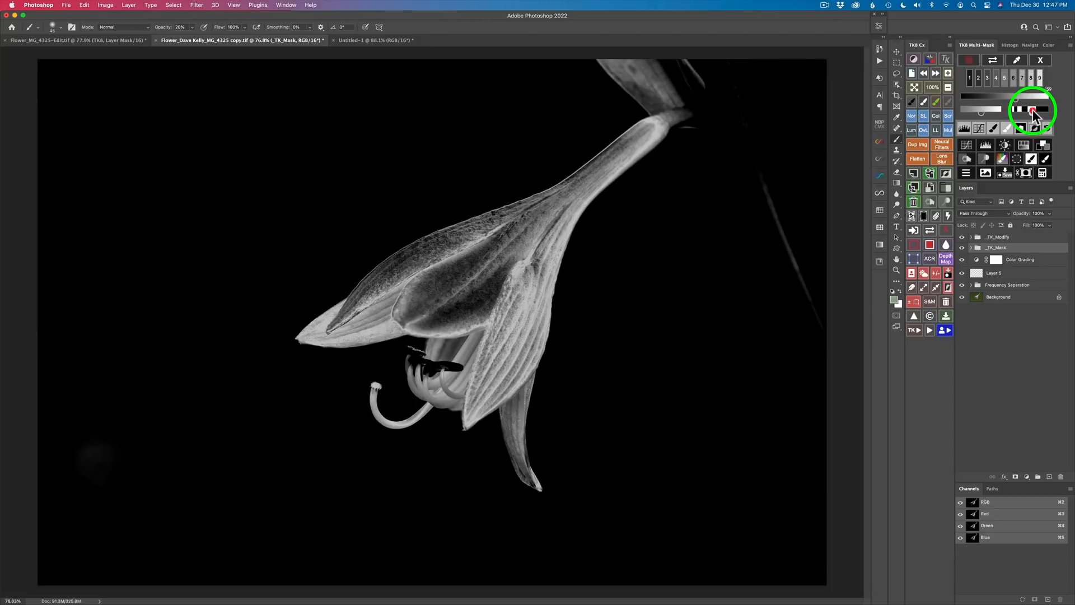
click(1033, 109)
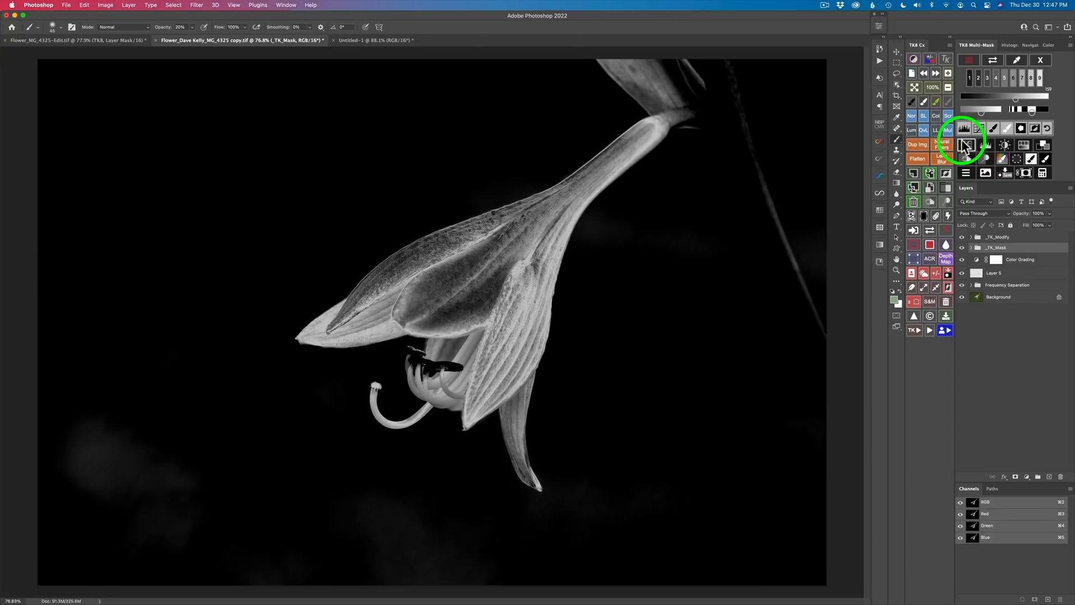
click(986, 112)
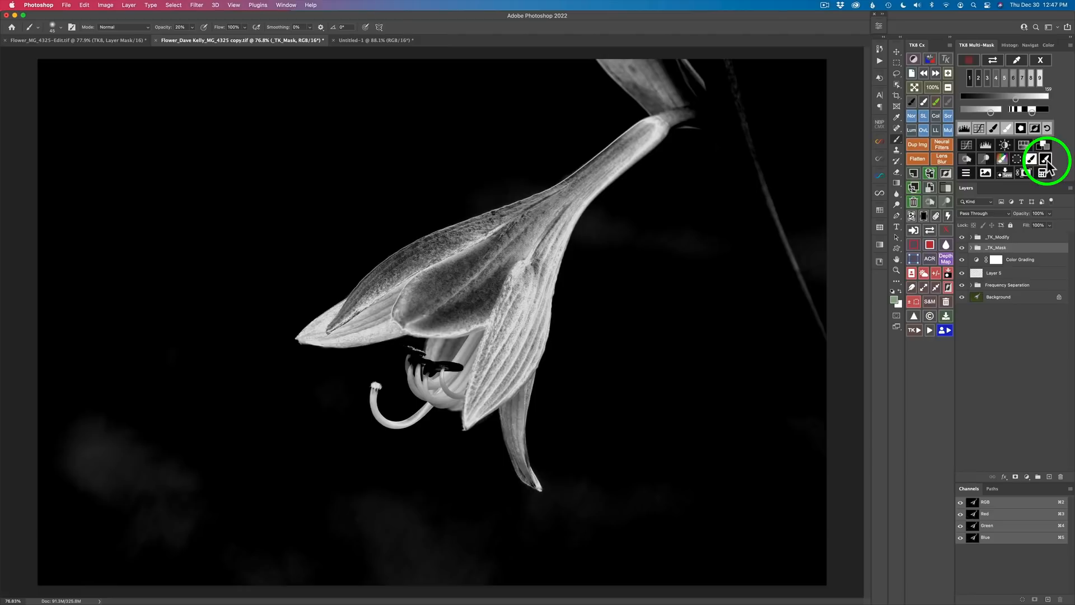
Step: Apply the mask as a painting selection on the Color Grading layer's black mask and paint white over the pistil and stamens
click(1045, 160)
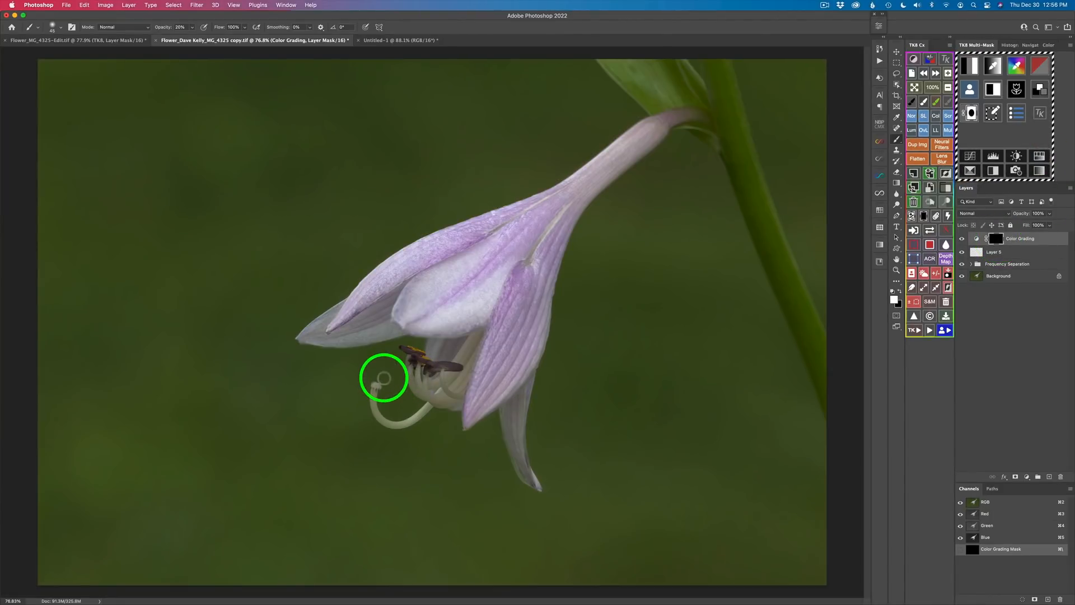
mouse_move(383, 377)
mouse_down()
mouse_move(398, 378)
mouse_move(381, 374)
mouse_up()
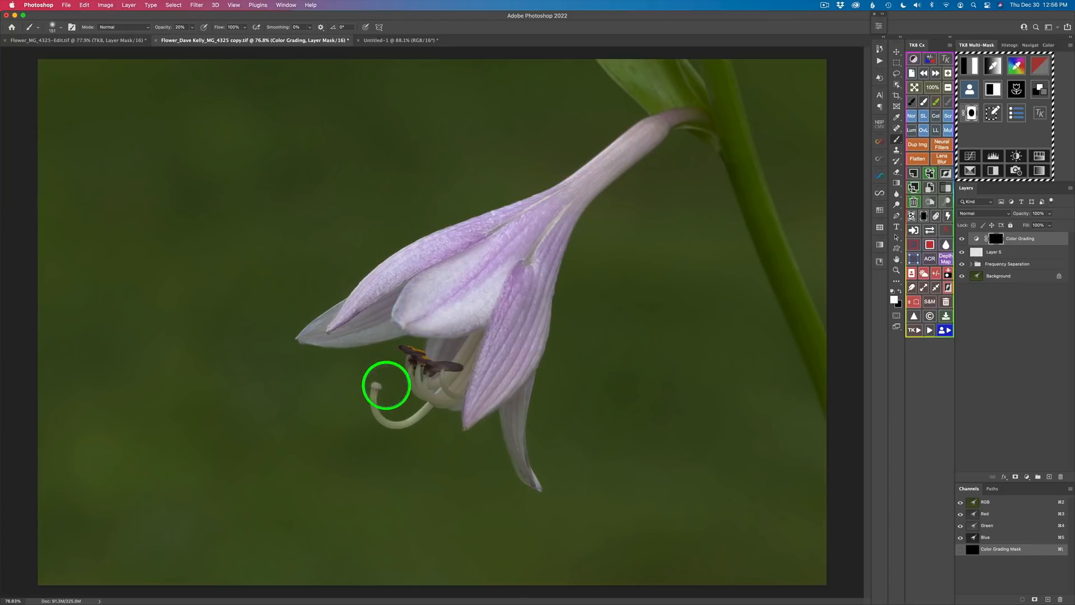
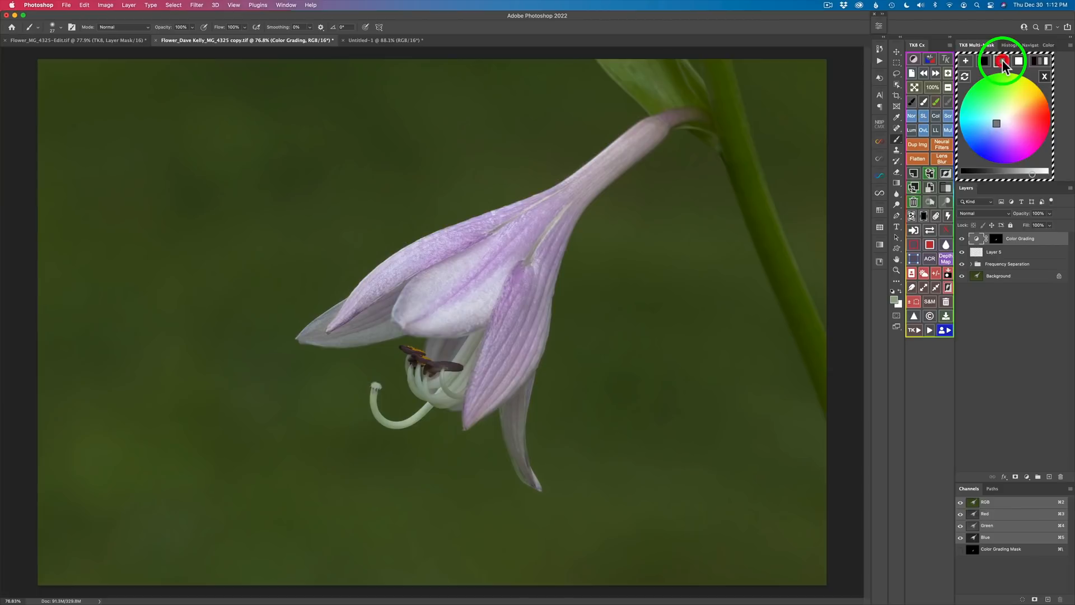
Step: Brighten the Color Grading midtones a little more and compare the stamens with the layer hidden and shown
click(1032, 173)
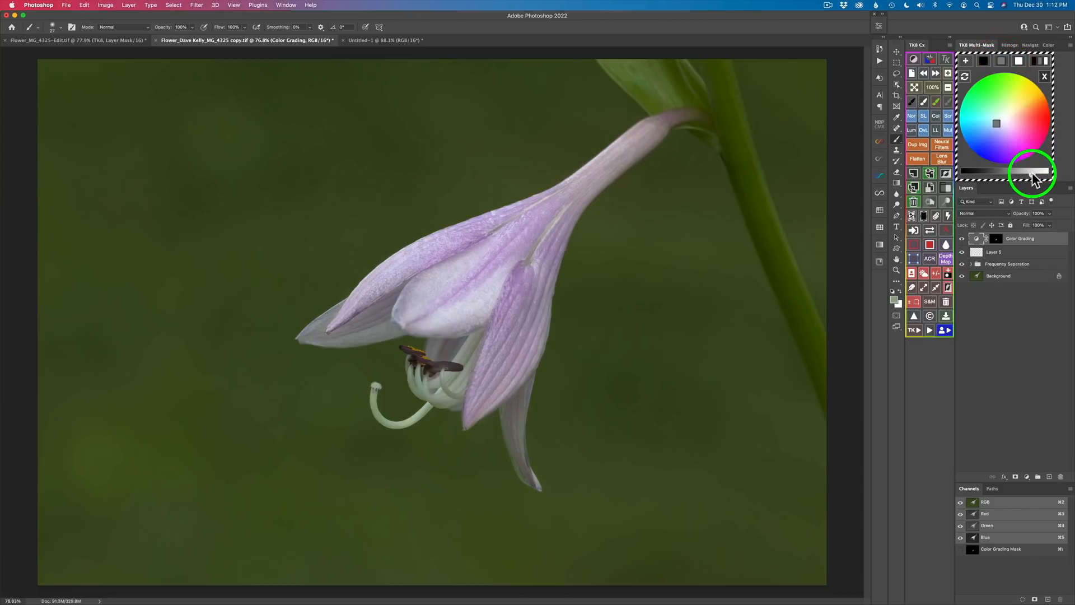
click(1039, 174)
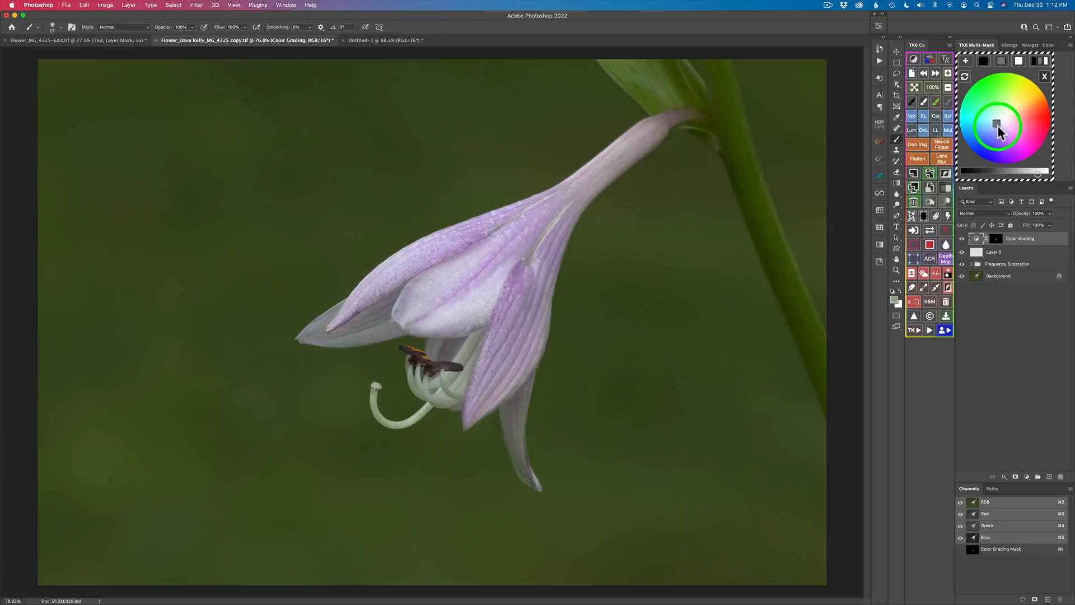
click(963, 241)
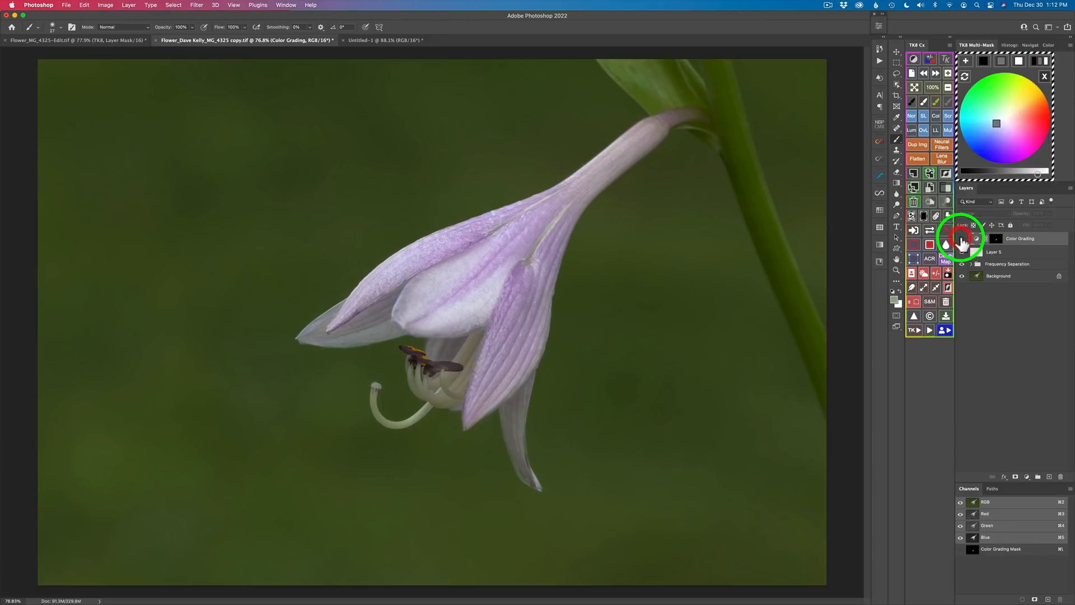
click(962, 241)
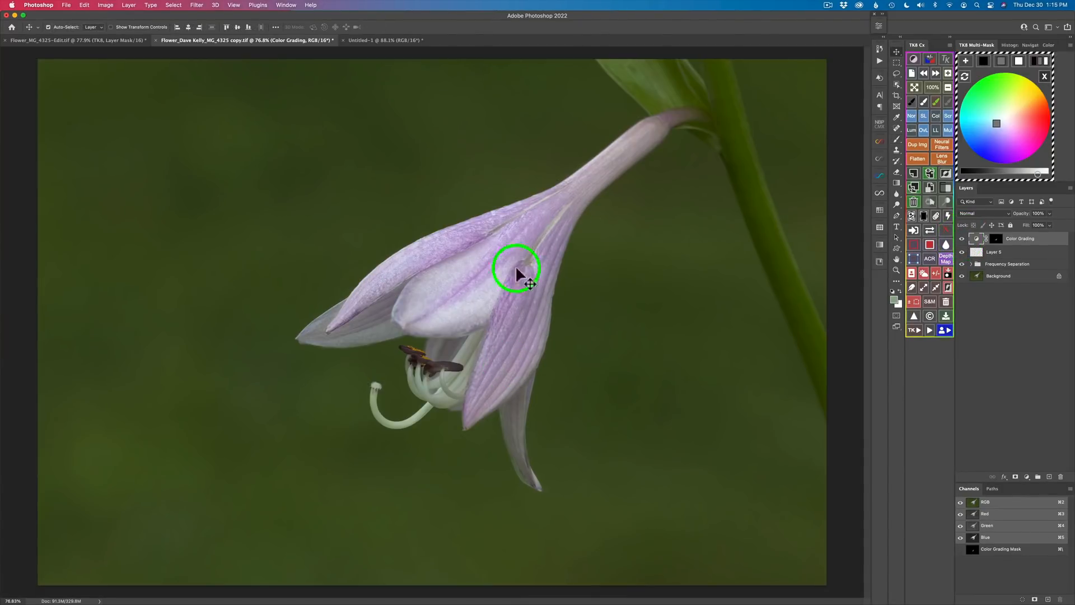
click(1040, 79)
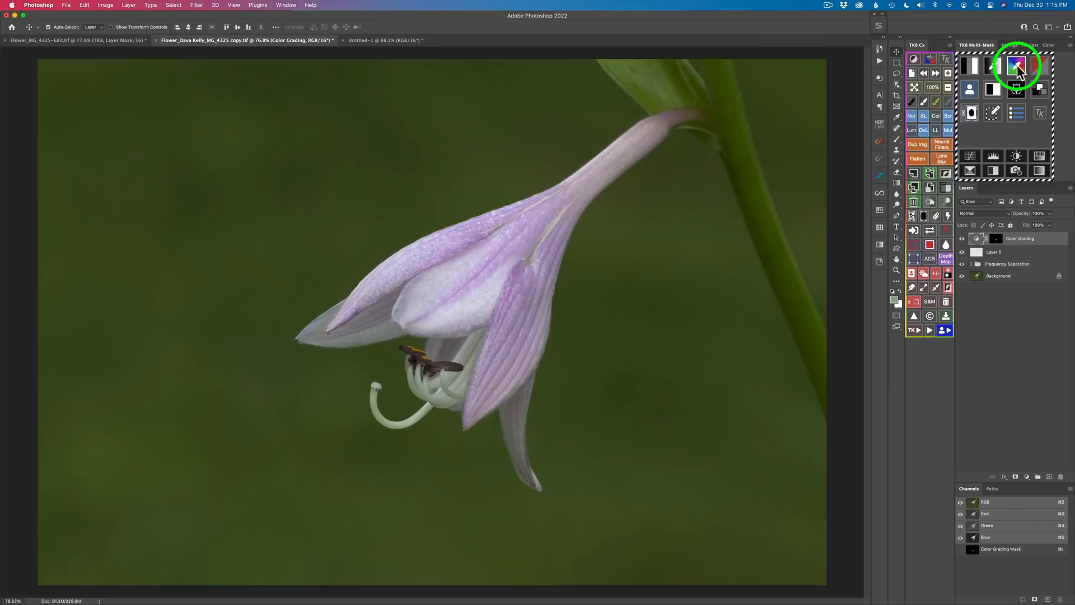
Step: Generate a color mask from the purple sampled on the front petals and brighten the mask
click(1016, 65)
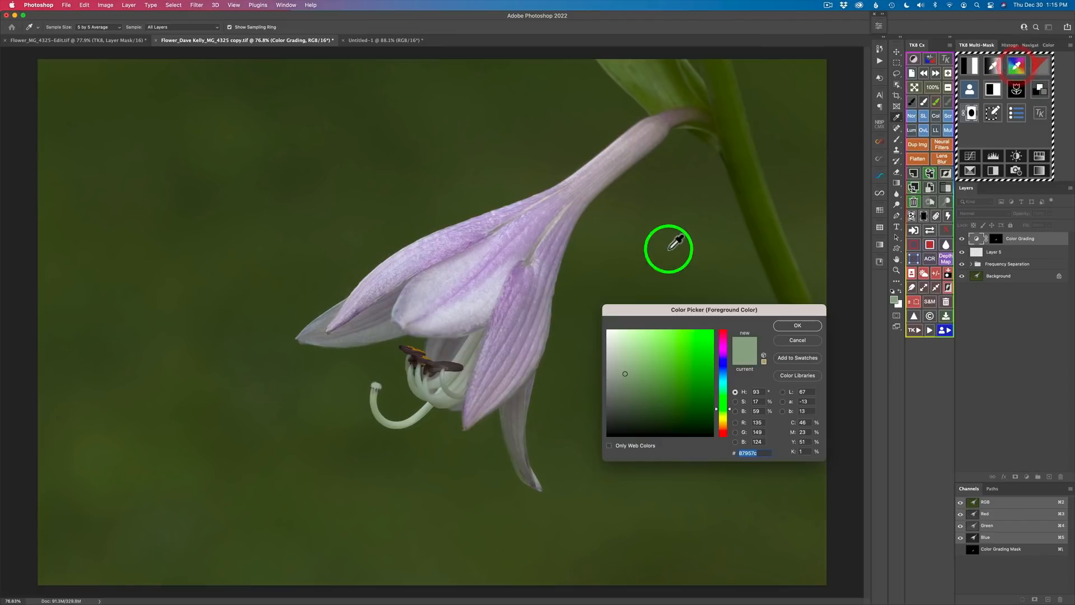
click(518, 274)
click(801, 328)
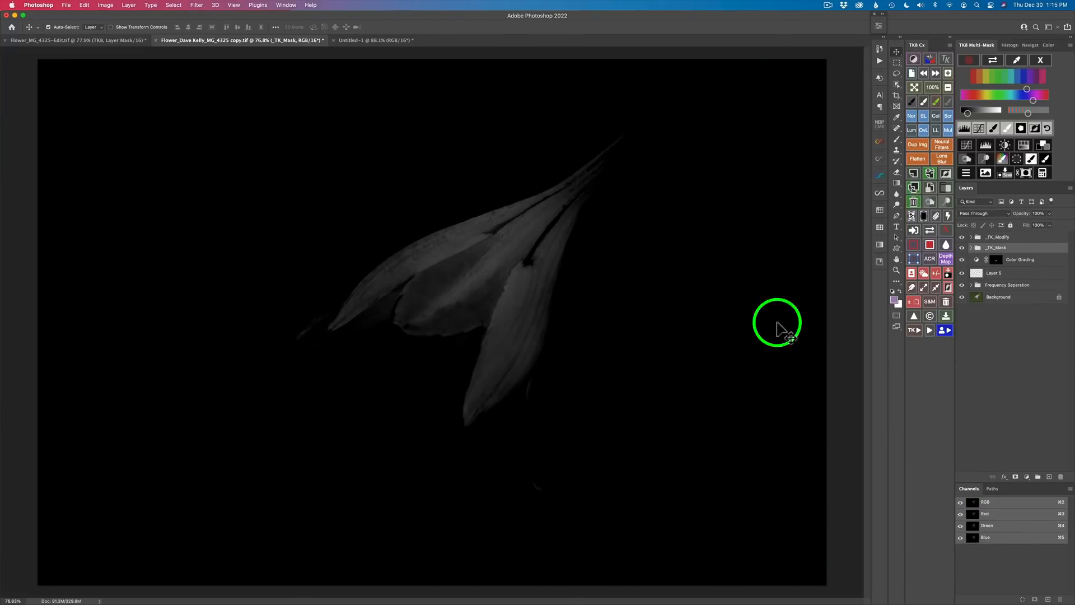
drag(968, 114, 989, 113)
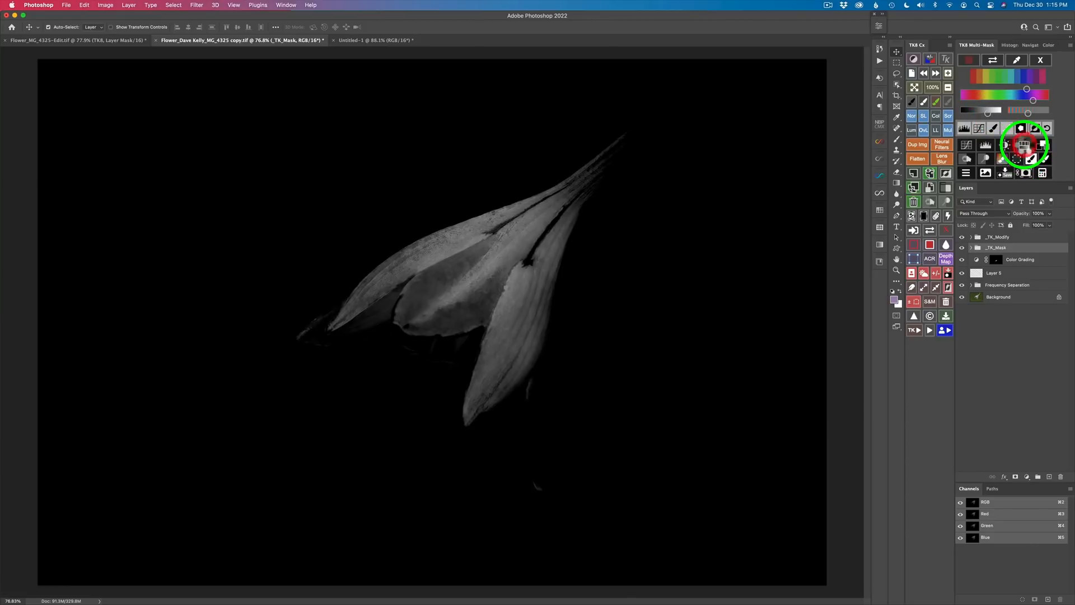
Step: Apply the purple color mask to a Hue/Saturation layer, set its Saturation to +73, and compare the petals with the layer hidden and shown
click(1024, 144)
click(933, 130)
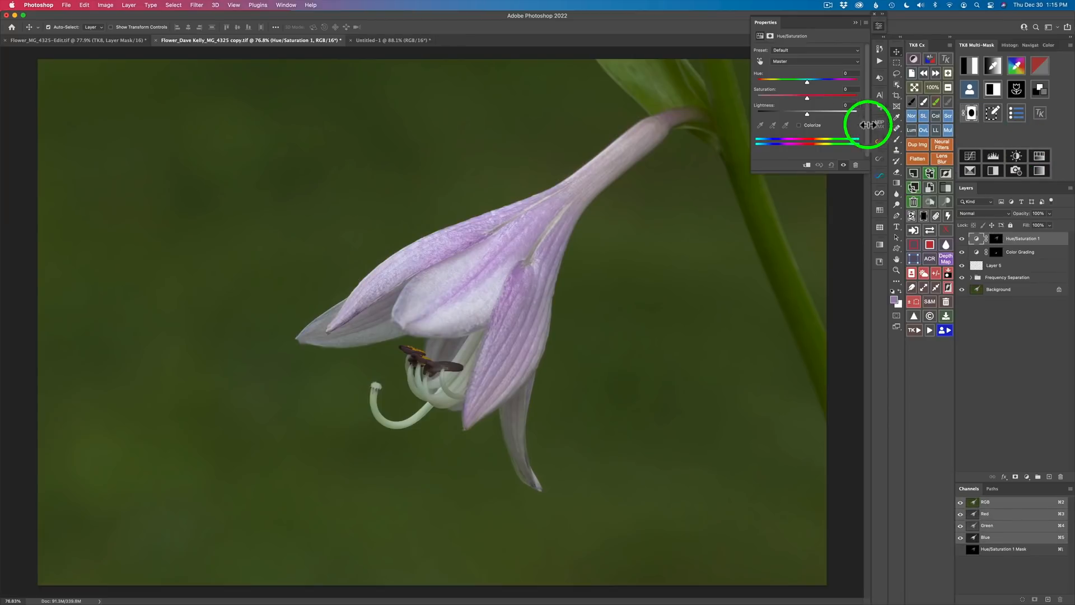
drag(807, 98, 843, 99)
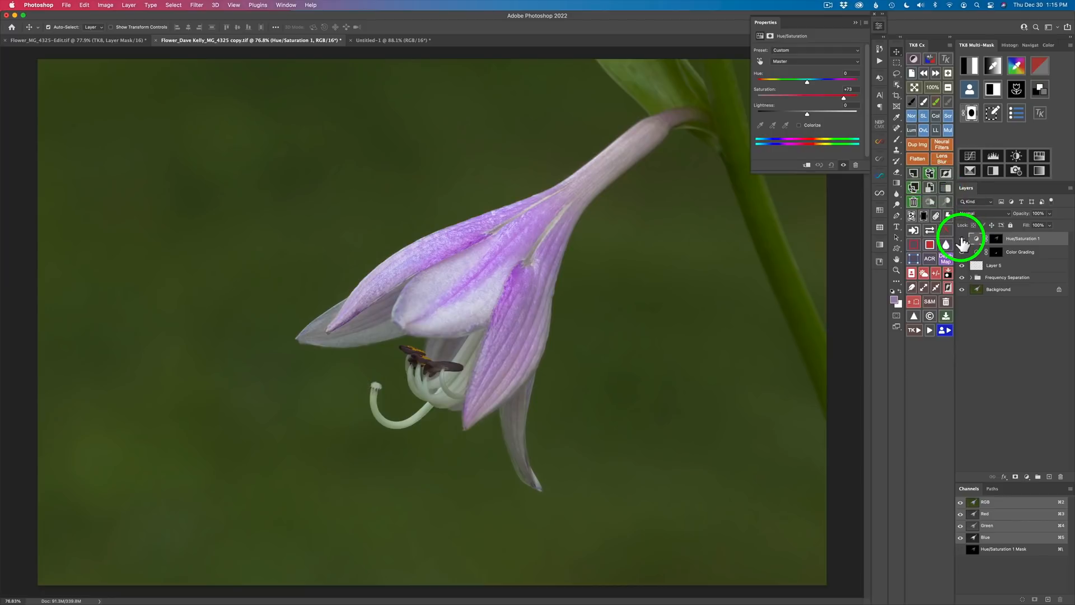
click(961, 239)
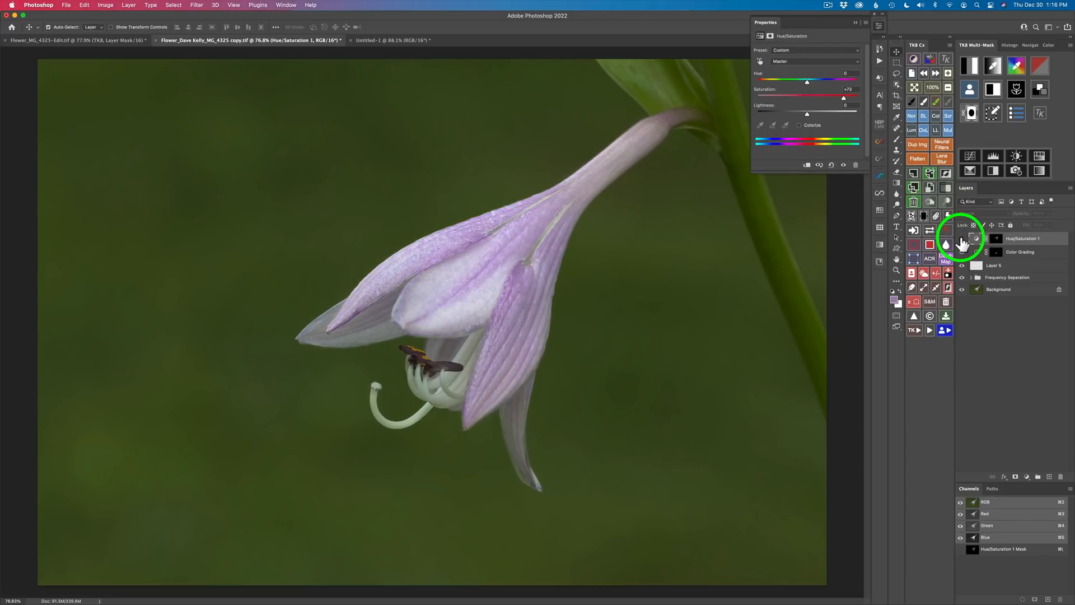
click(962, 240)
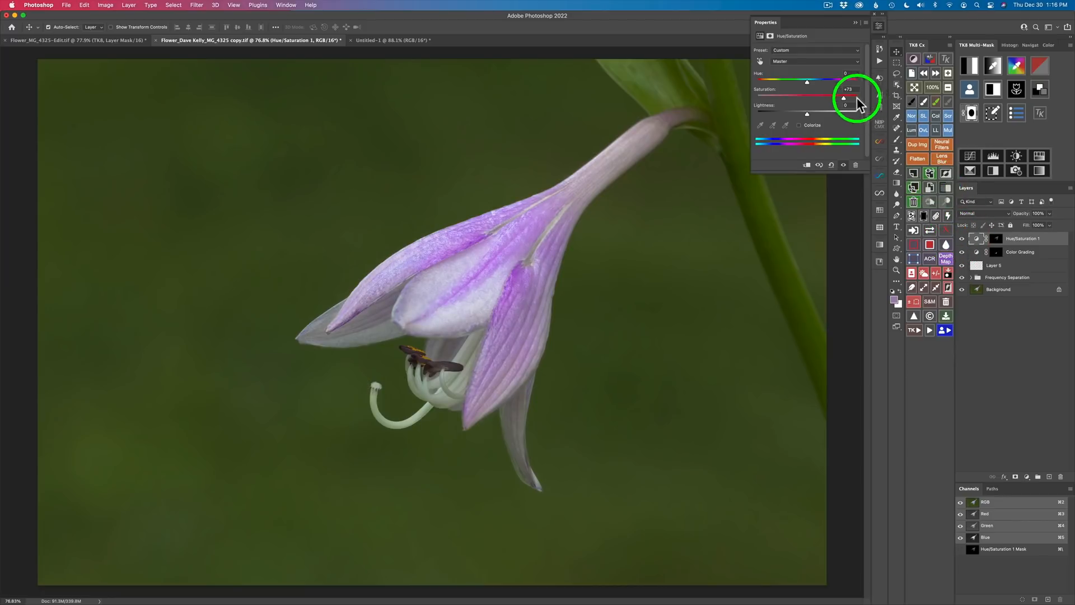
Step: Lower the purple petals' Hue/Saturation layer opacity to 57% and repeatedly compare the flower with and without it
drag(1022, 218, 1004, 220)
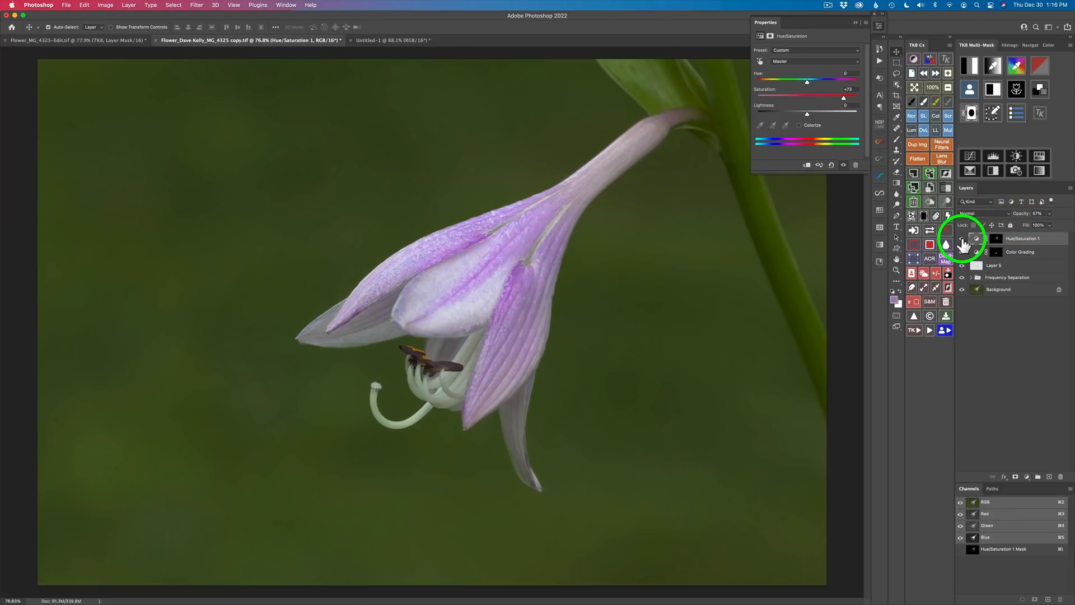
click(962, 239)
click(962, 240)
click(962, 240)
click(962, 239)
click(962, 240)
click(962, 240)
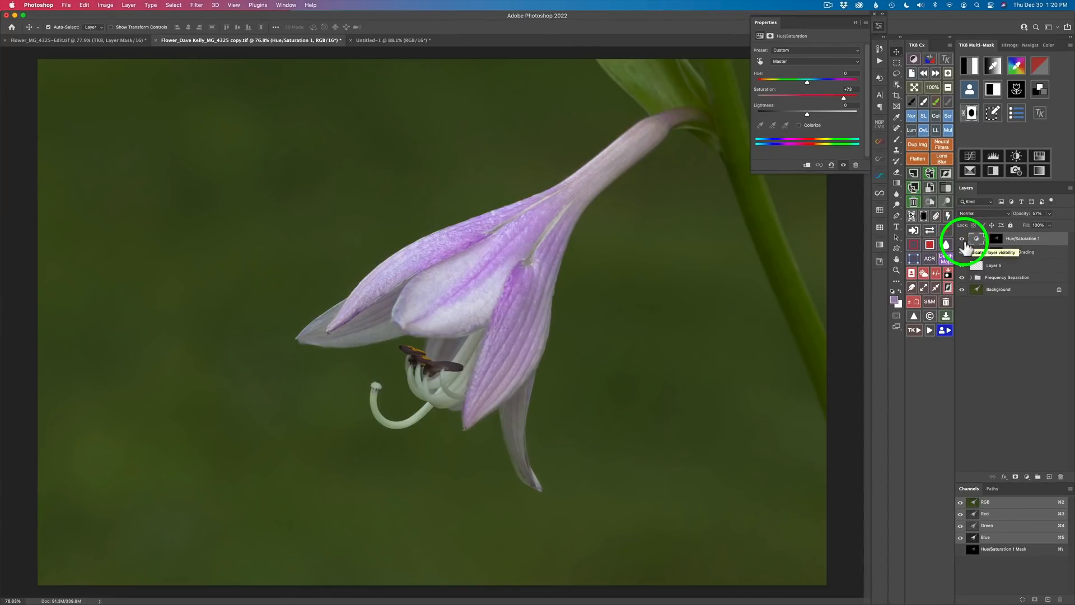
Step: Generate a color mask from the yellow sampled on the anthers, brighten it, and shift its target hue until the green background is black
click(1017, 66)
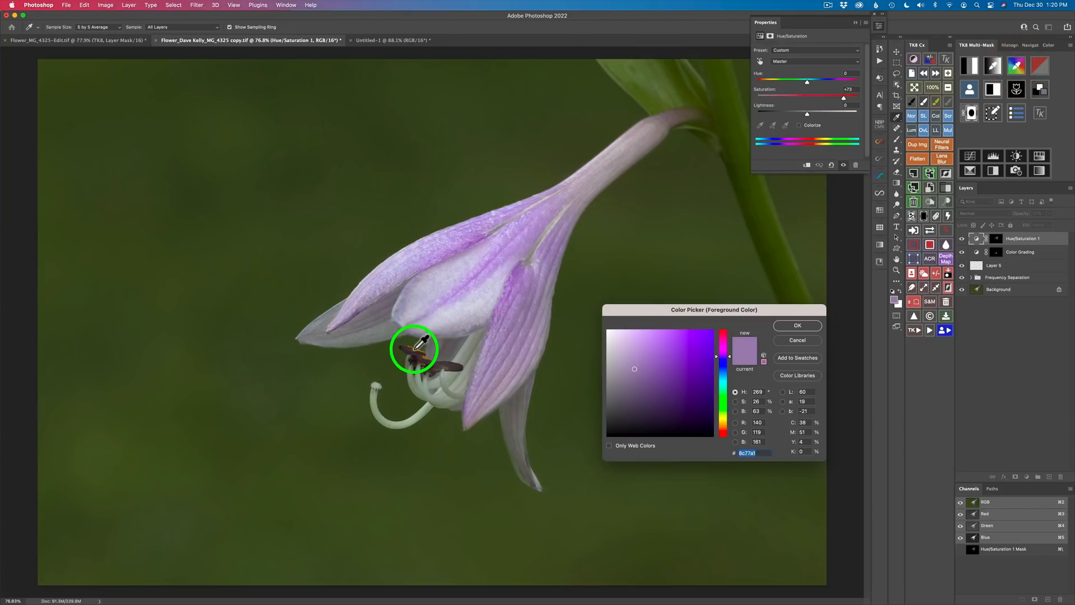
click(413, 348)
click(794, 326)
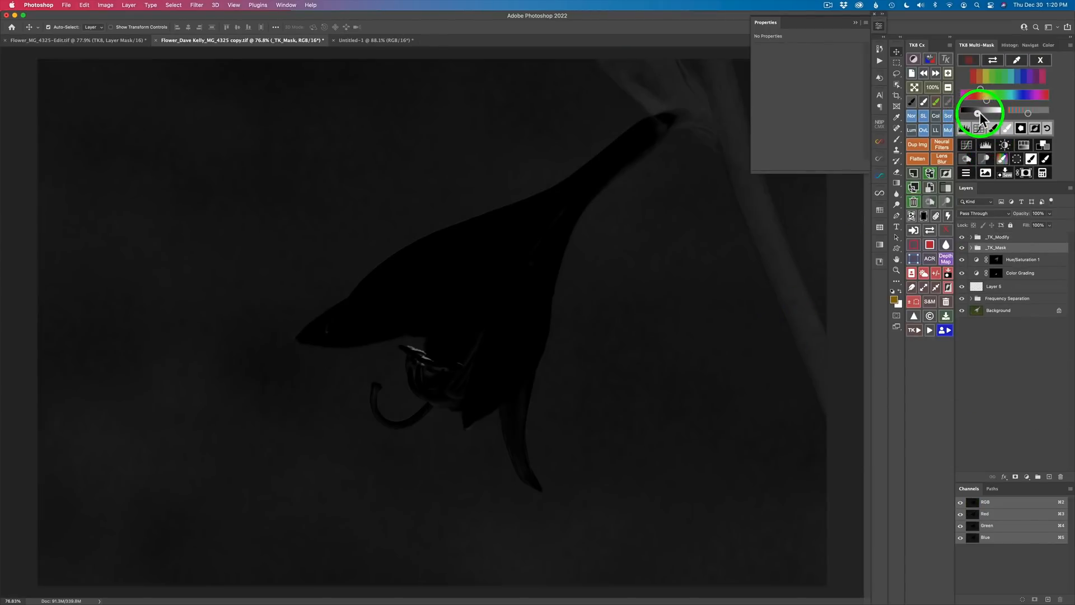
click(982, 112)
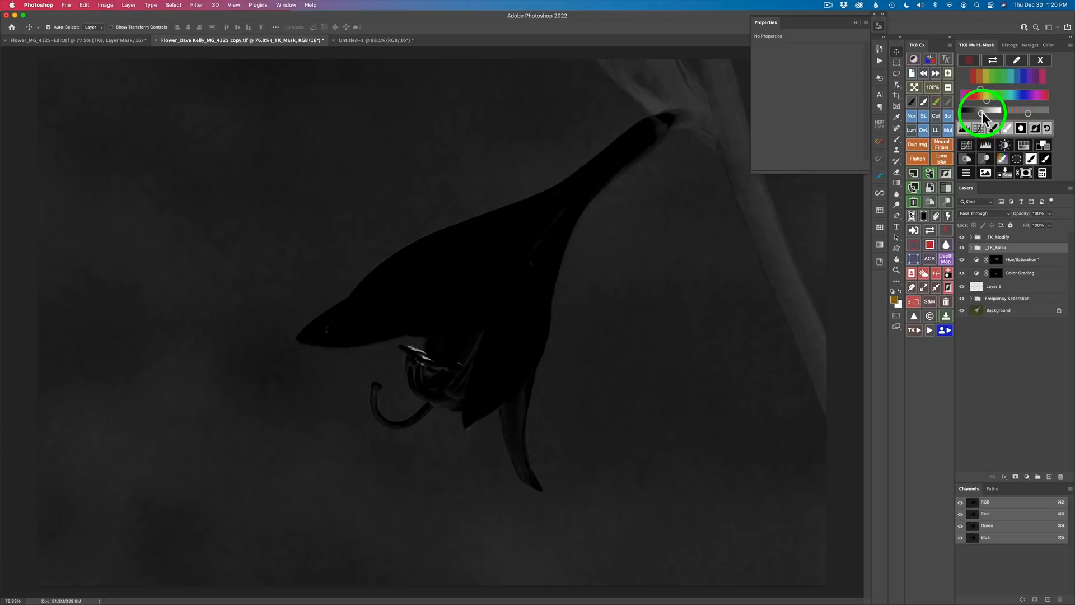
drag(982, 112, 986, 112)
drag(986, 101, 984, 107)
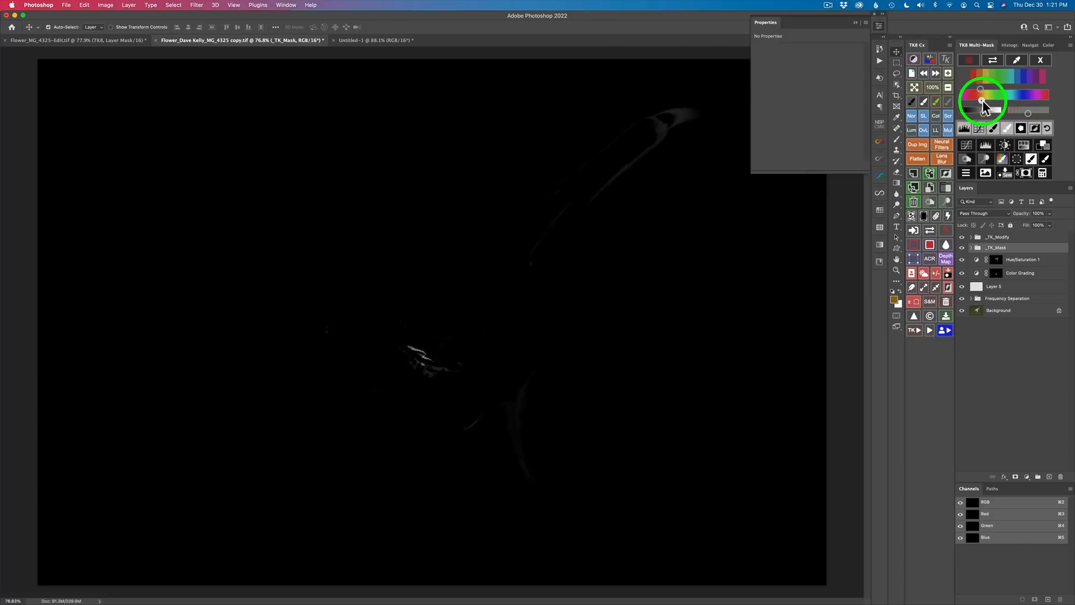
click(983, 101)
click(879, 28)
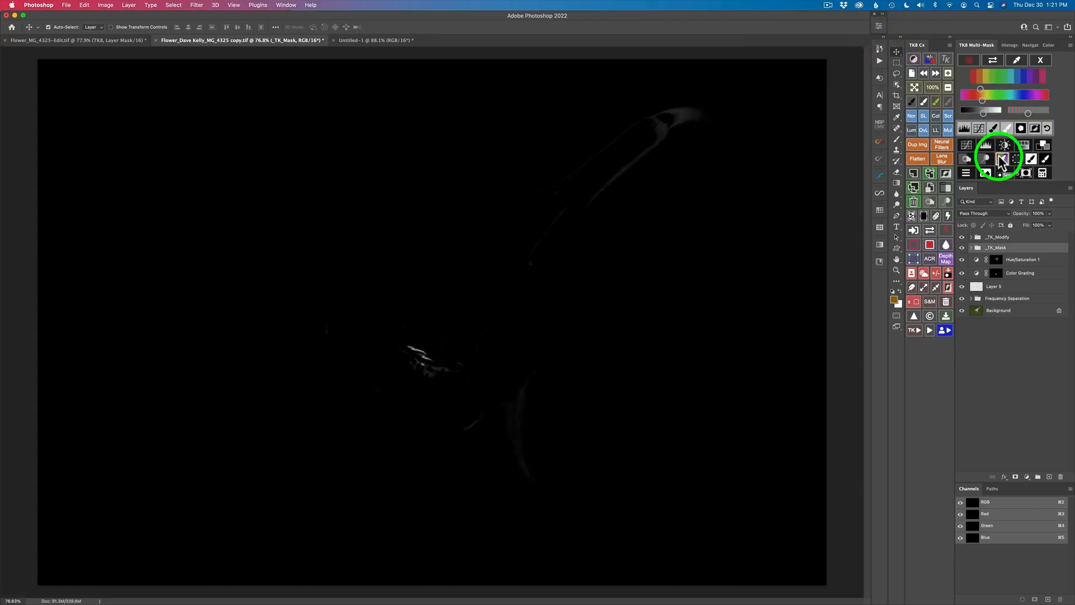
Step: Paint black on the color mask over the stem, petals and lower stamens, leaving only the yellow parts of the upper anther
click(992, 128)
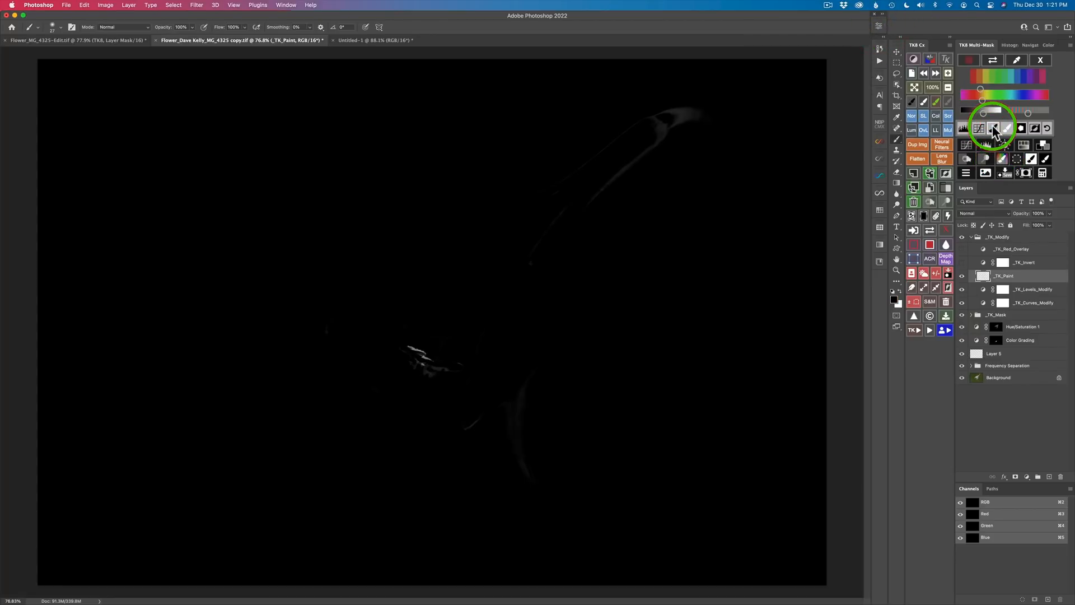
drag(549, 212, 590, 219)
mouse_move(668, 120)
mouse_down()
mouse_move(695, 108)
mouse_move(633, 144)
mouse_move(635, 158)
mouse_move(538, 246)
mouse_move(466, 353)
mouse_move(486, 344)
mouse_move(464, 429)
mouse_move(509, 377)
mouse_move(510, 487)
mouse_move(280, 454)
mouse_up()
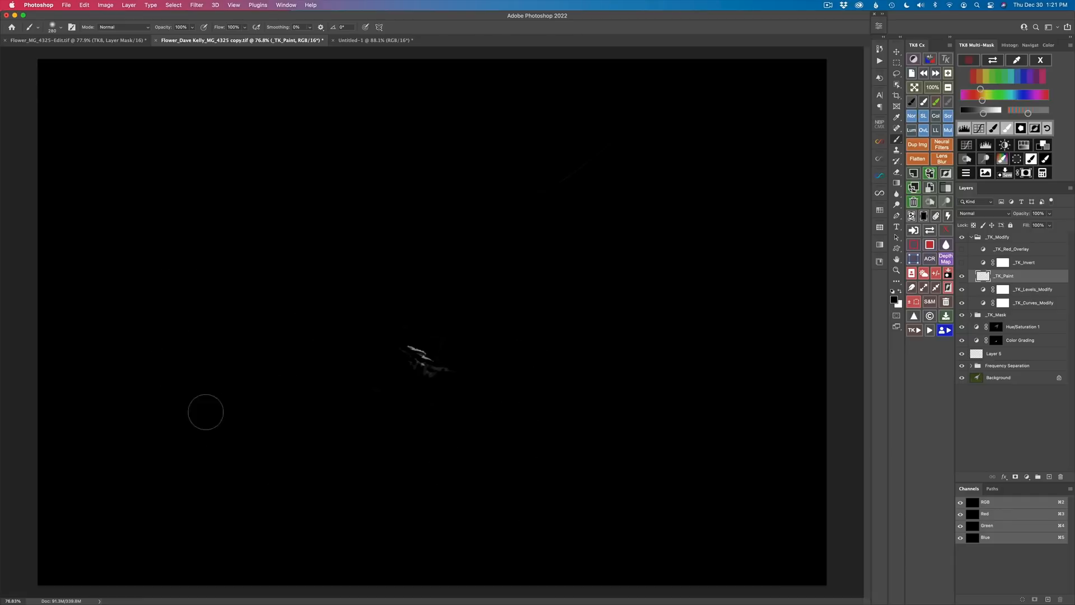
drag(462, 381, 422, 386)
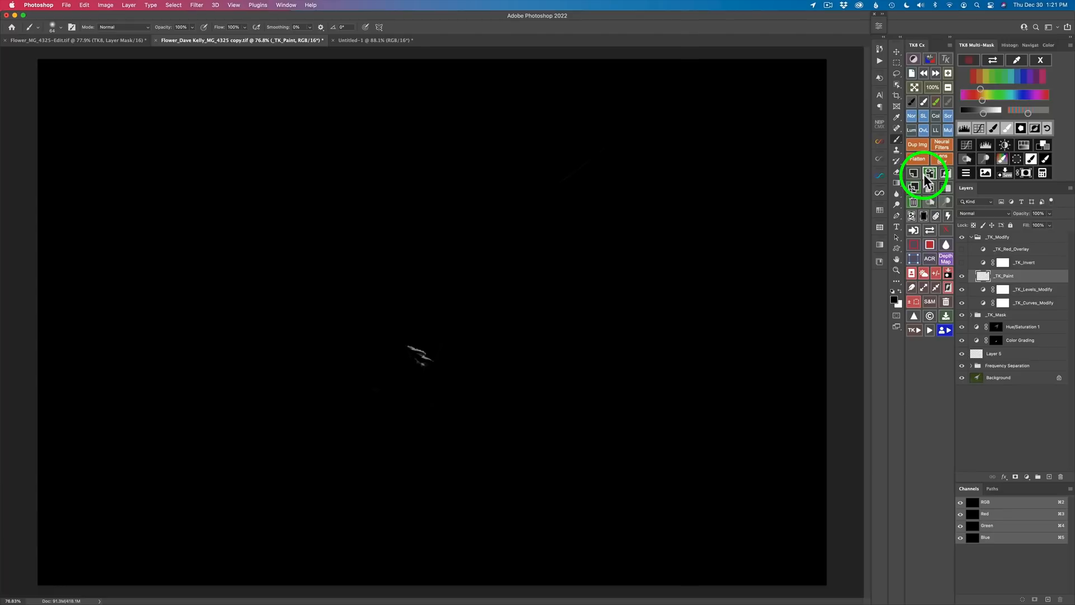
Step: Apply the yellow mask to a Hue/Saturation layer with Saturation +84 and Lightness about +46, and compare the anthers with it hidden and shown
click(1024, 147)
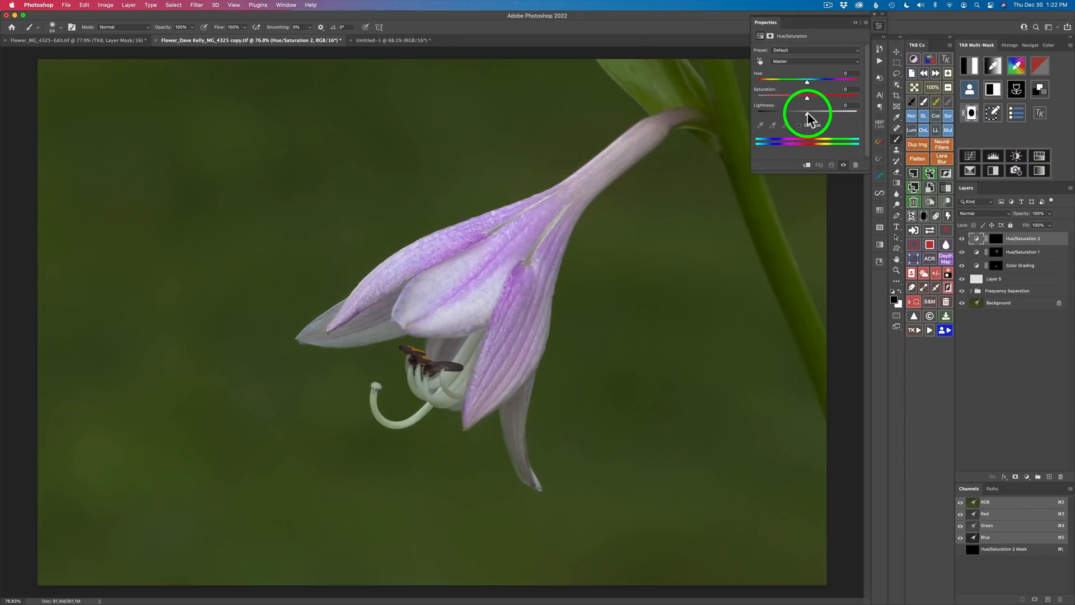
mouse_move(807, 113)
mouse_down()
mouse_move(847, 117)
mouse_move(820, 97)
mouse_move(849, 99)
mouse_move(826, 113)
mouse_up()
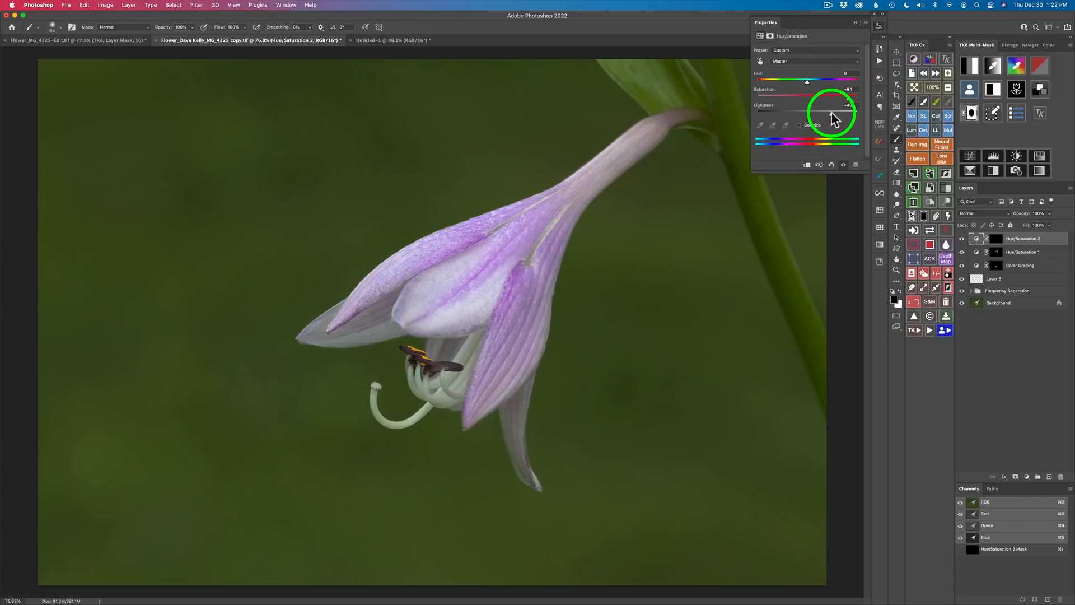
click(962, 239)
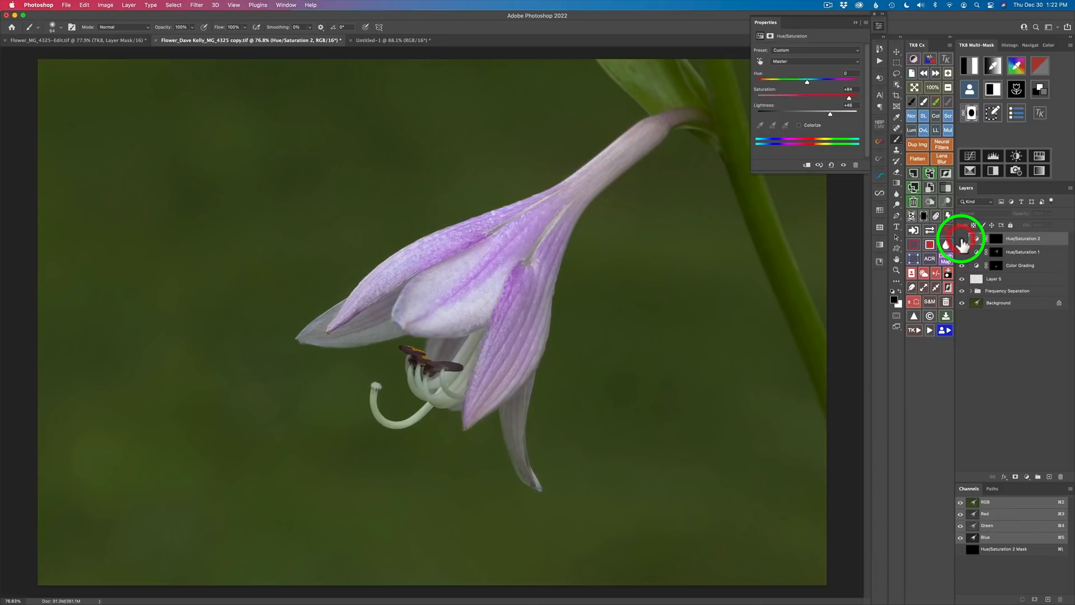
click(961, 239)
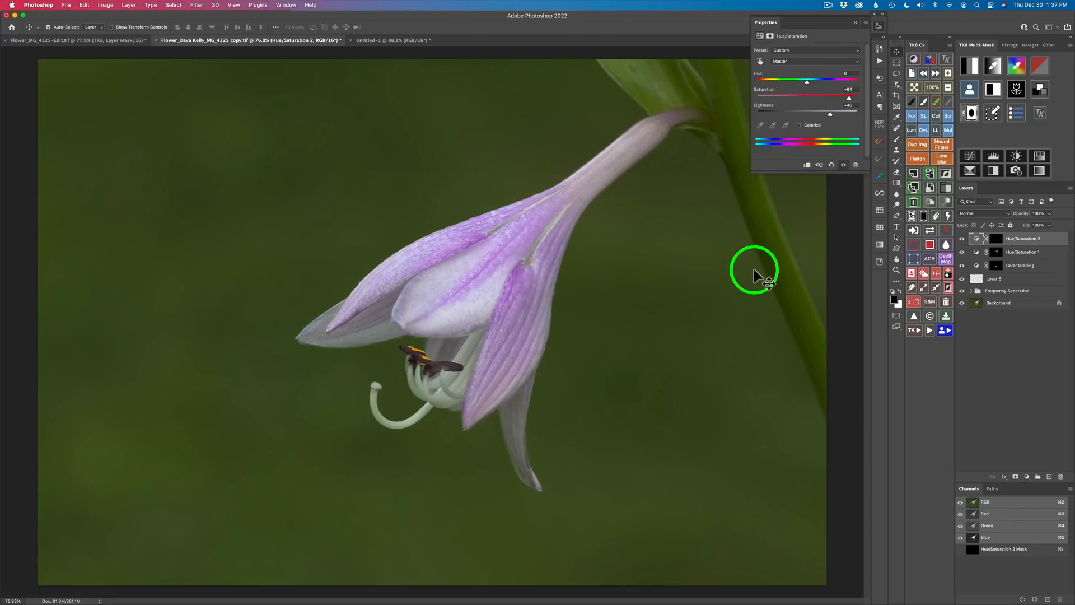
click(878, 26)
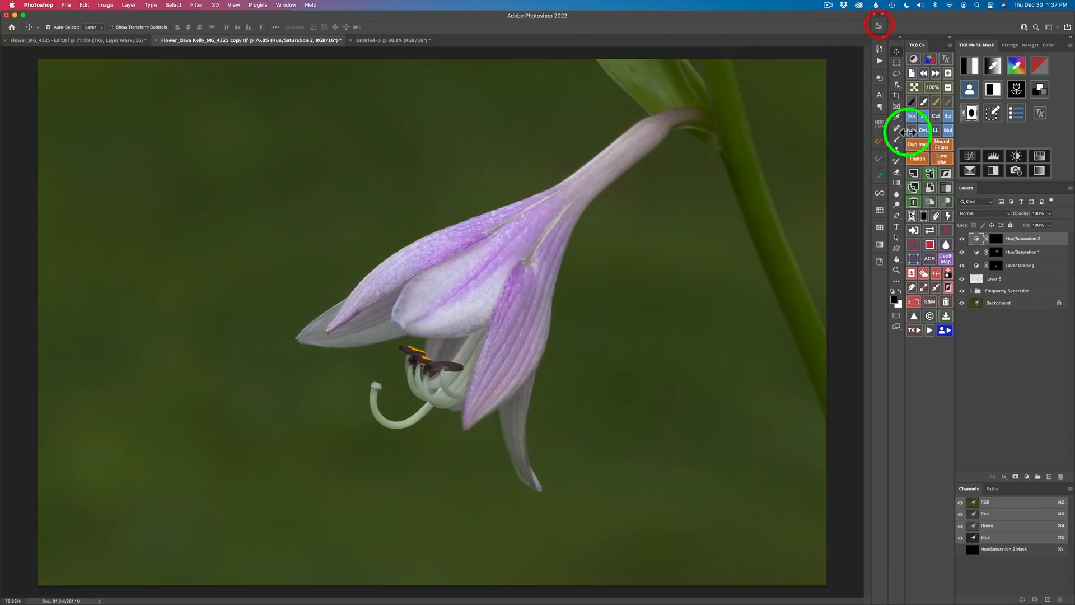
Step: Select the flower as the subject, turn the selection into a mask, and store it in the mask calculator for multiplication
click(912, 273)
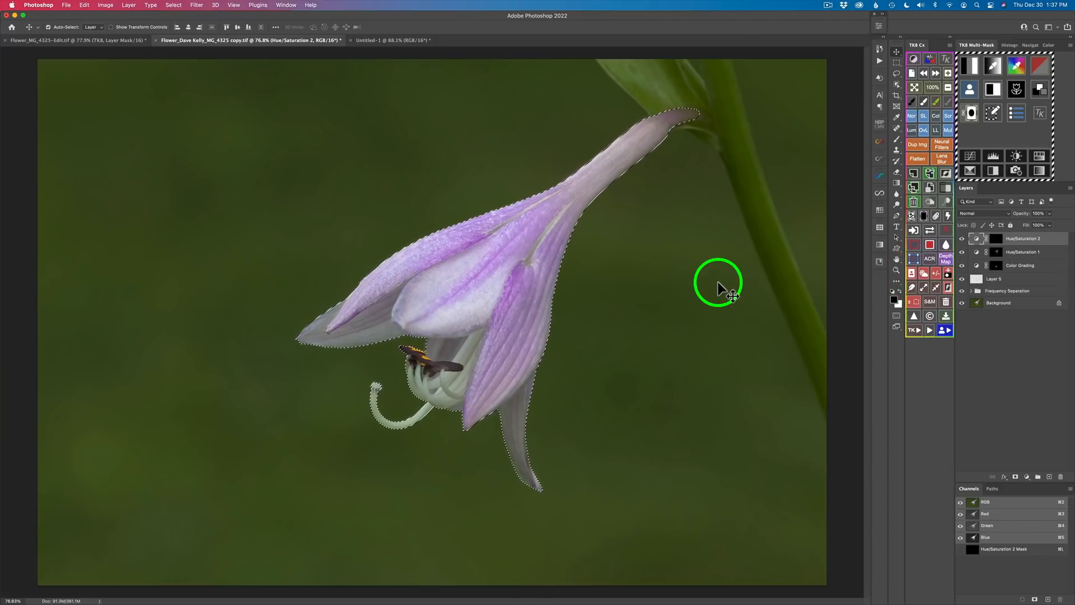
click(969, 91)
click(985, 66)
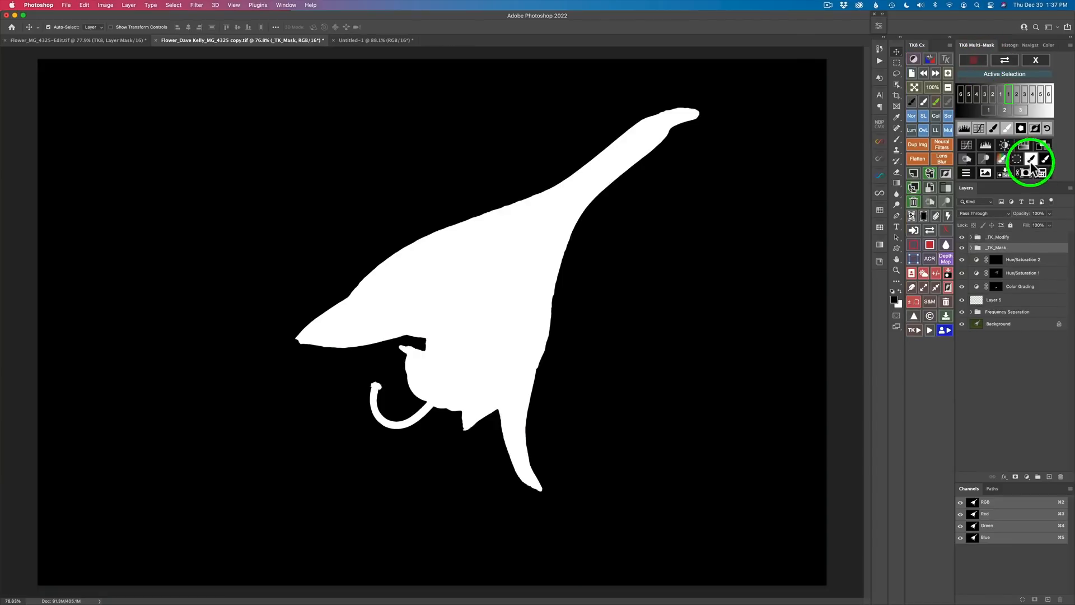
click(1043, 174)
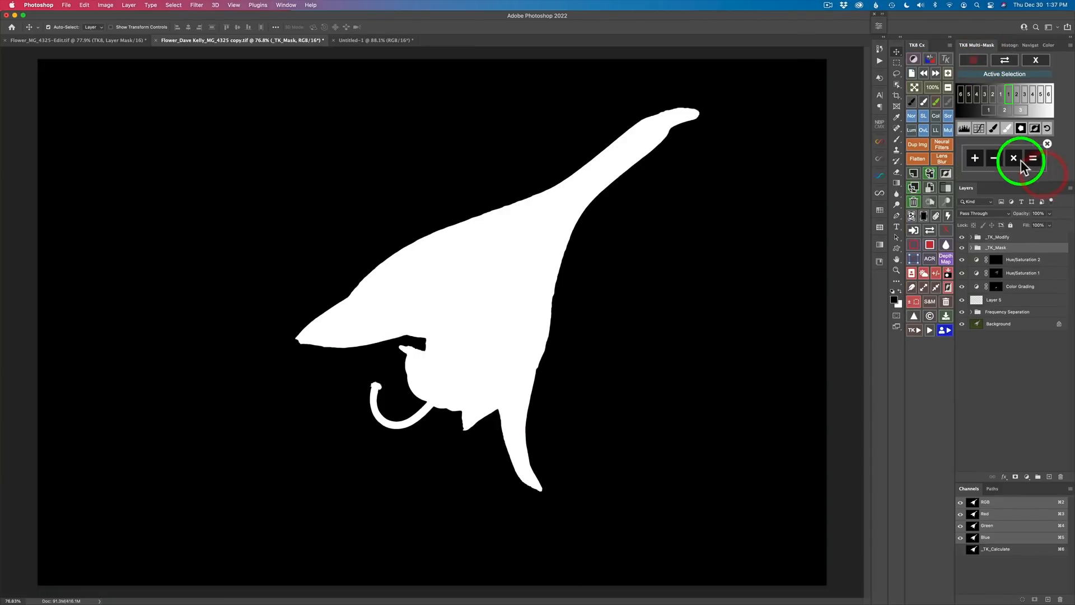
click(1037, 61)
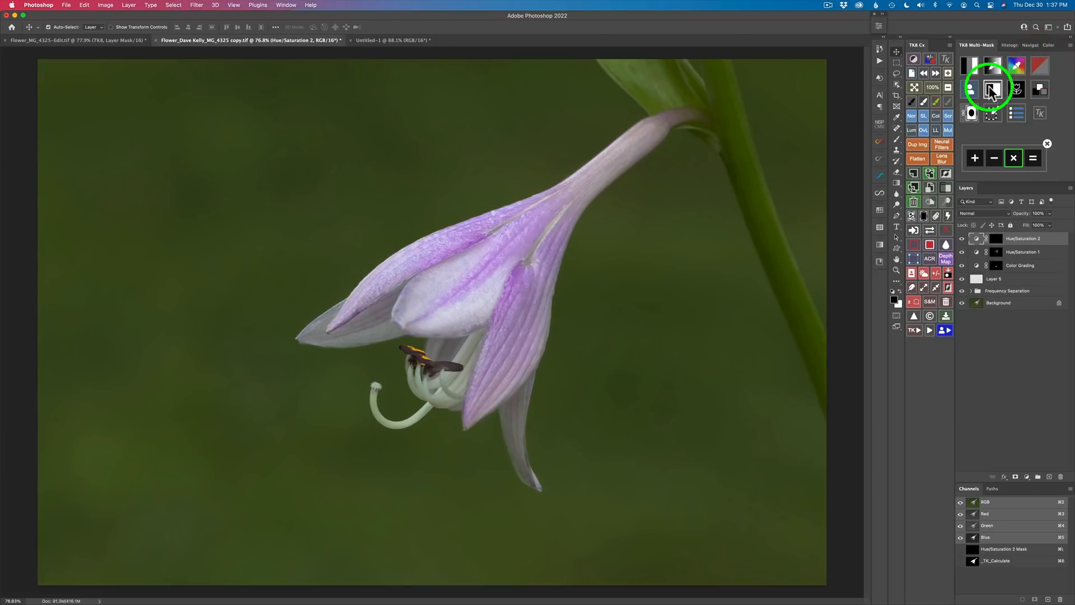
Step: Generate the midtones-2 luminosity mask from the RGB channel and multiply it with the stored flower mask
click(972, 65)
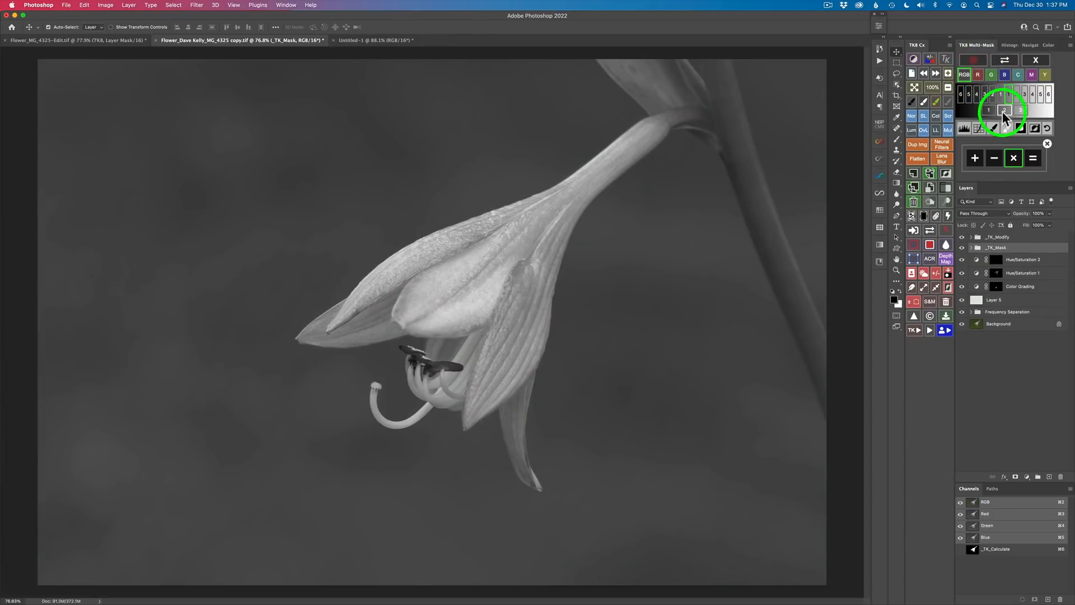
click(1003, 110)
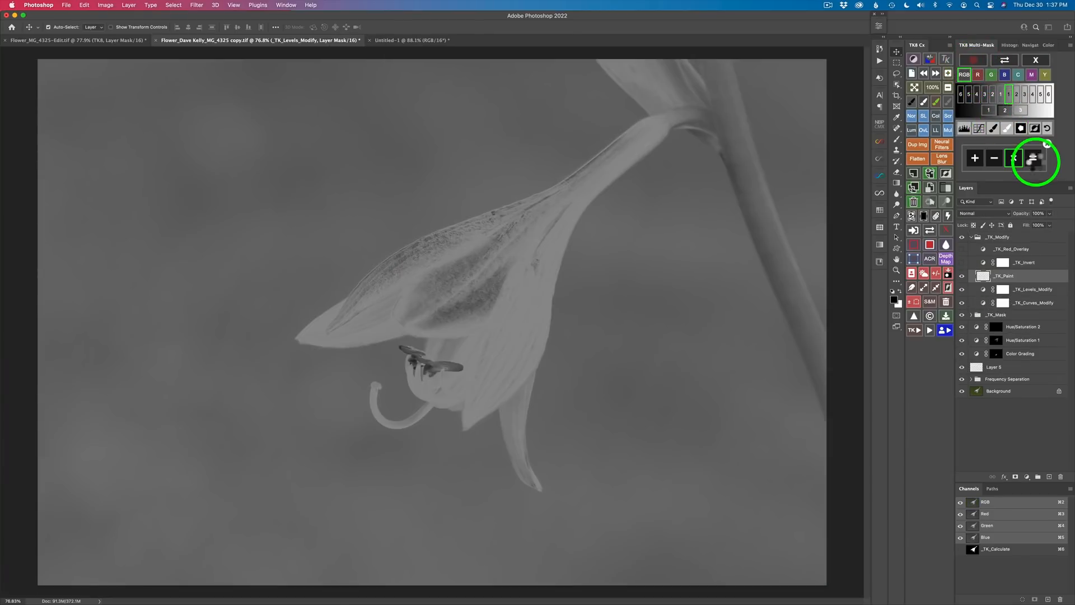
click(1033, 160)
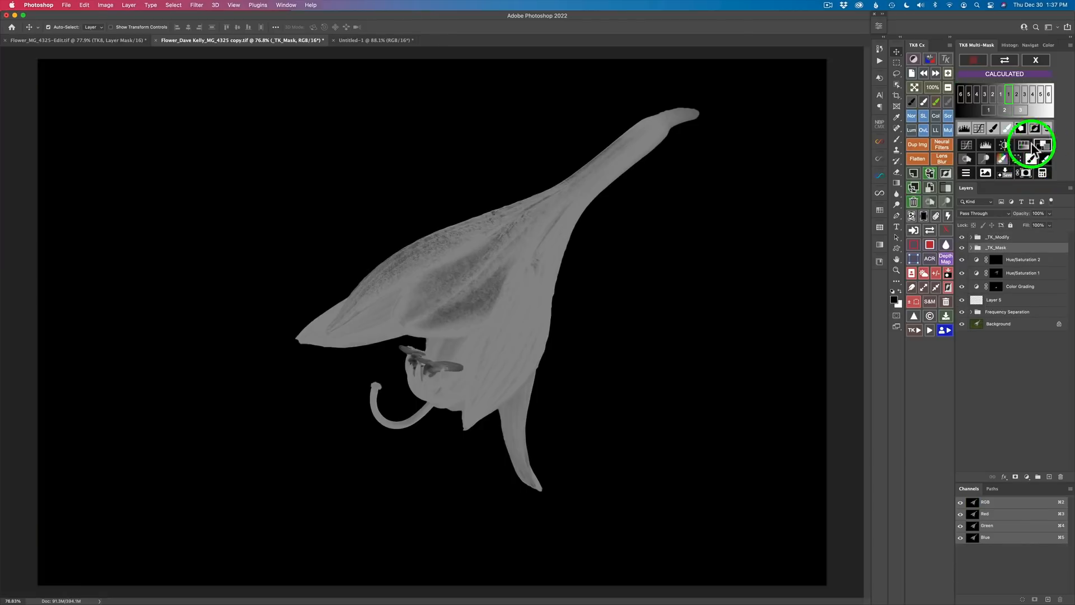
Step: Apply the calculated mask to a Curves layer, shape a gentle contrast S-curve, and compare the flower with the layer hidden and shown
click(966, 147)
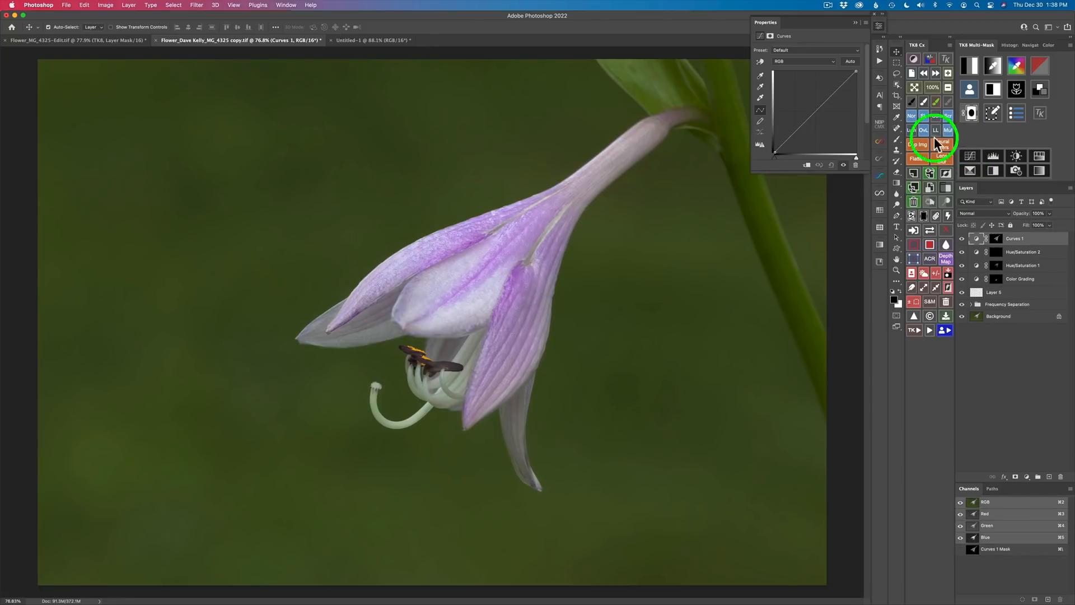
click(796, 132)
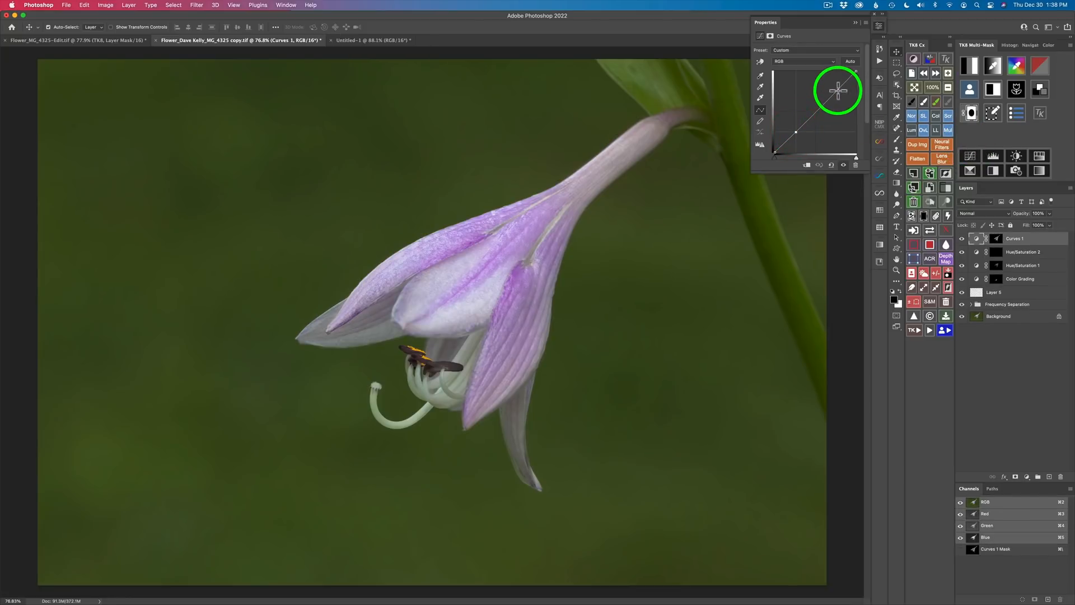
drag(837, 91, 830, 85)
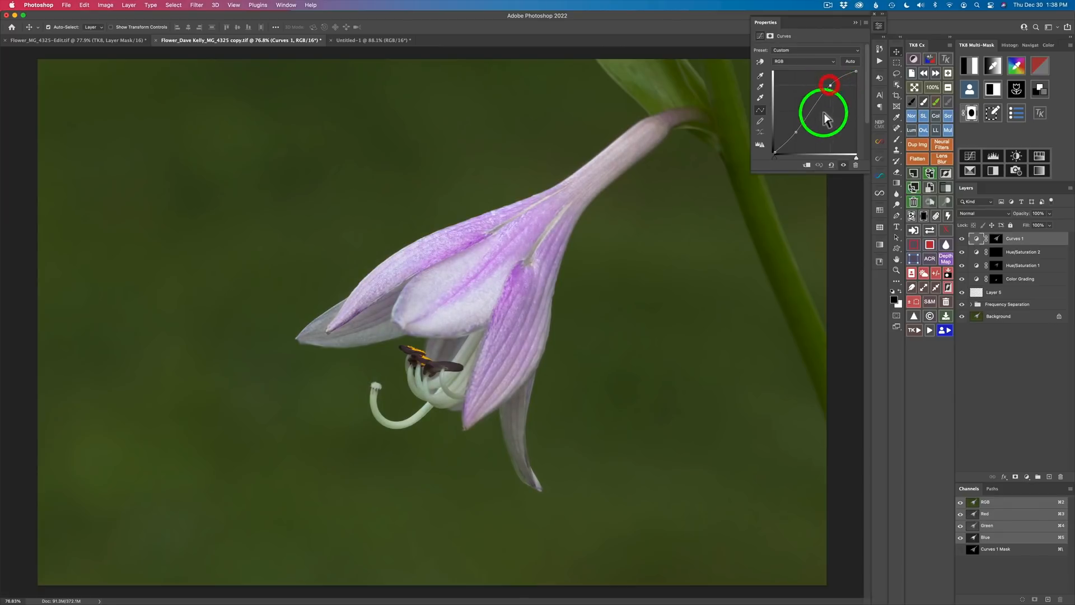
drag(796, 132, 796, 134)
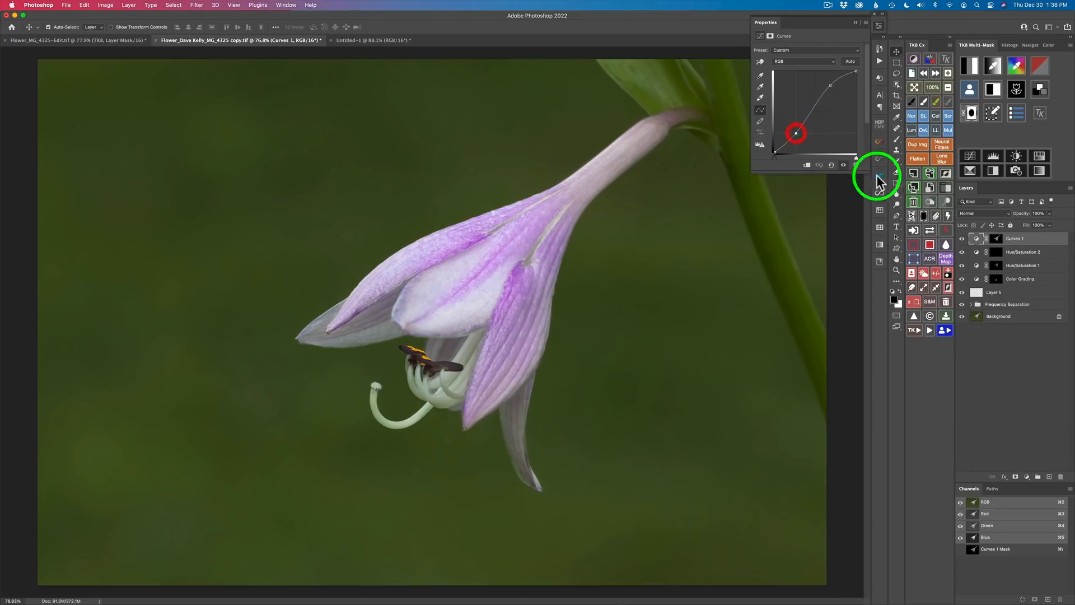
click(962, 239)
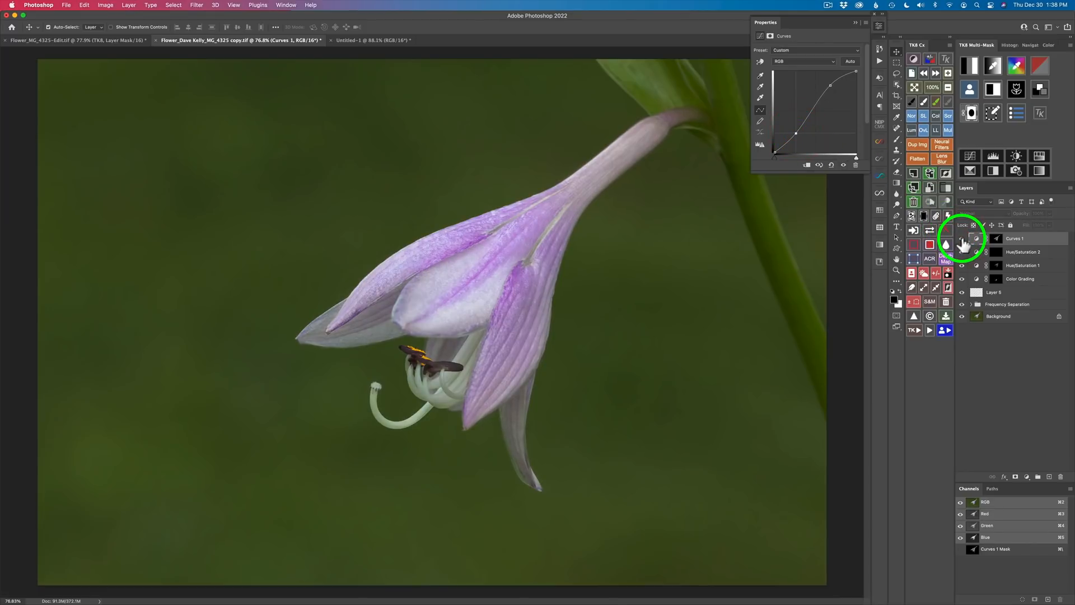
click(961, 239)
click(962, 239)
click(961, 239)
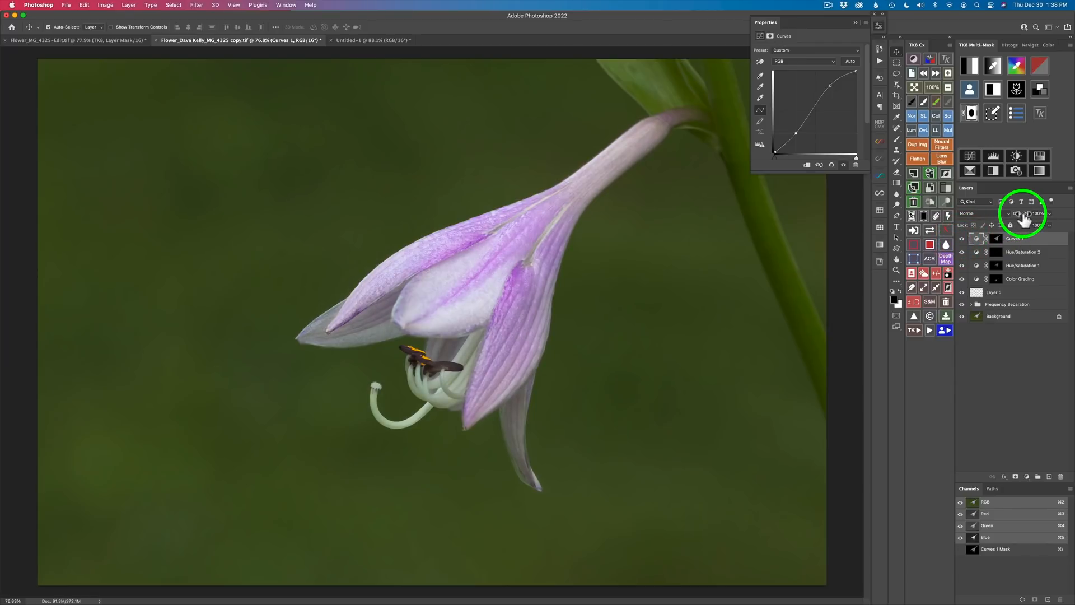
Step: Reduce the Curves layer's opacity to 82%, and compare the image without that layer and with only the Background shown
drag(1025, 220, 1018, 220)
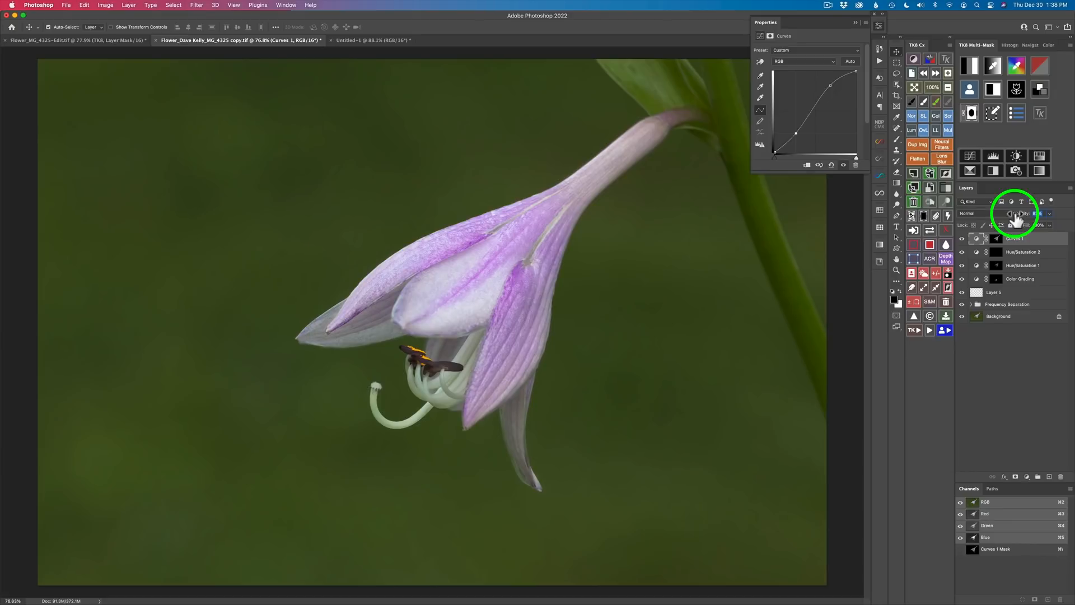
click(962, 242)
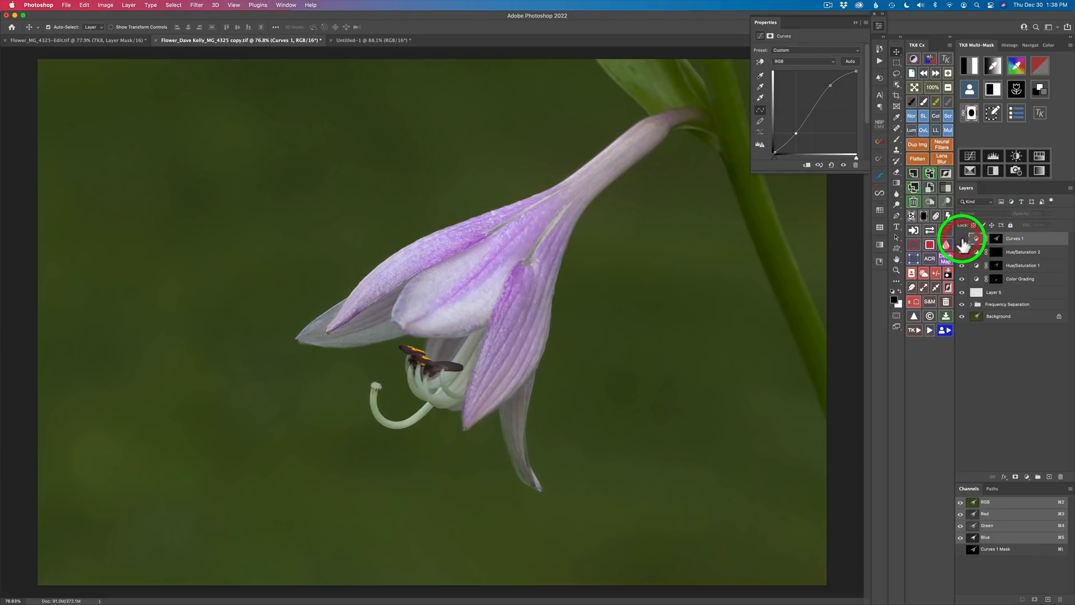
click(962, 242)
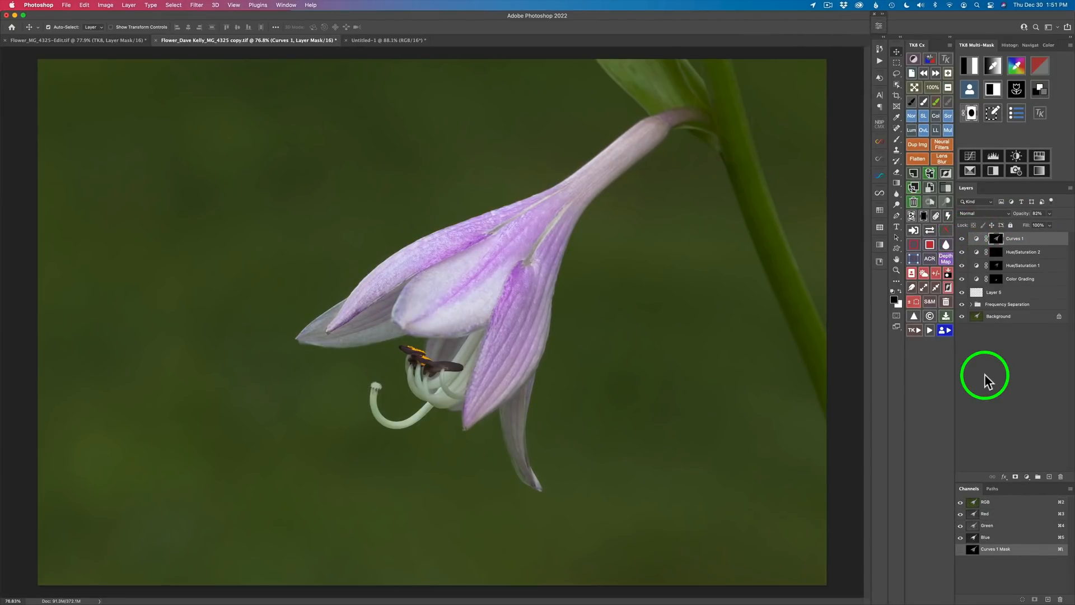
alt+click(962, 316)
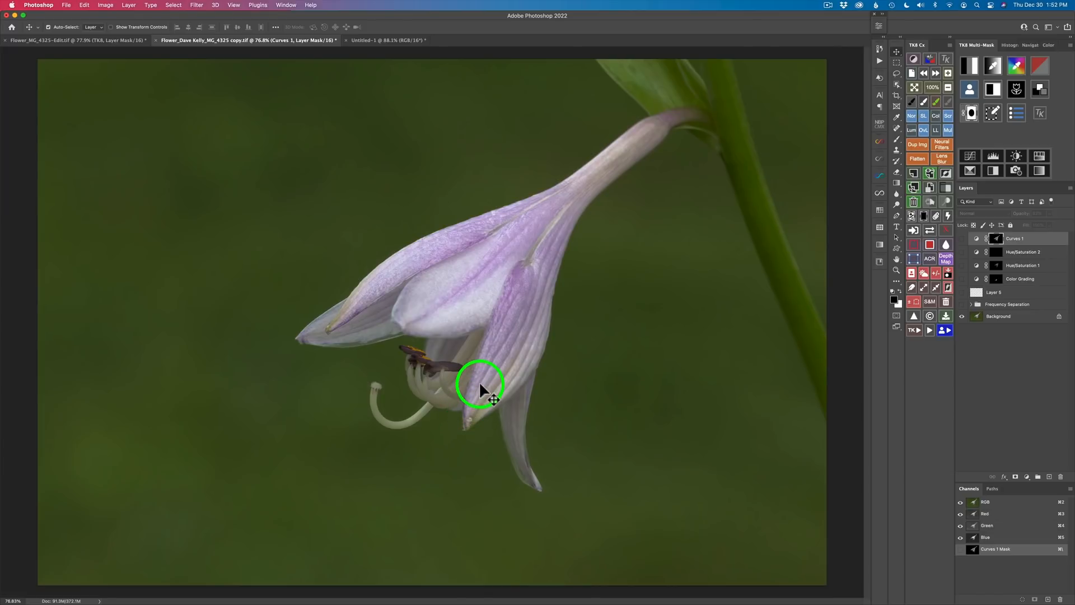
alt+click(961, 317)
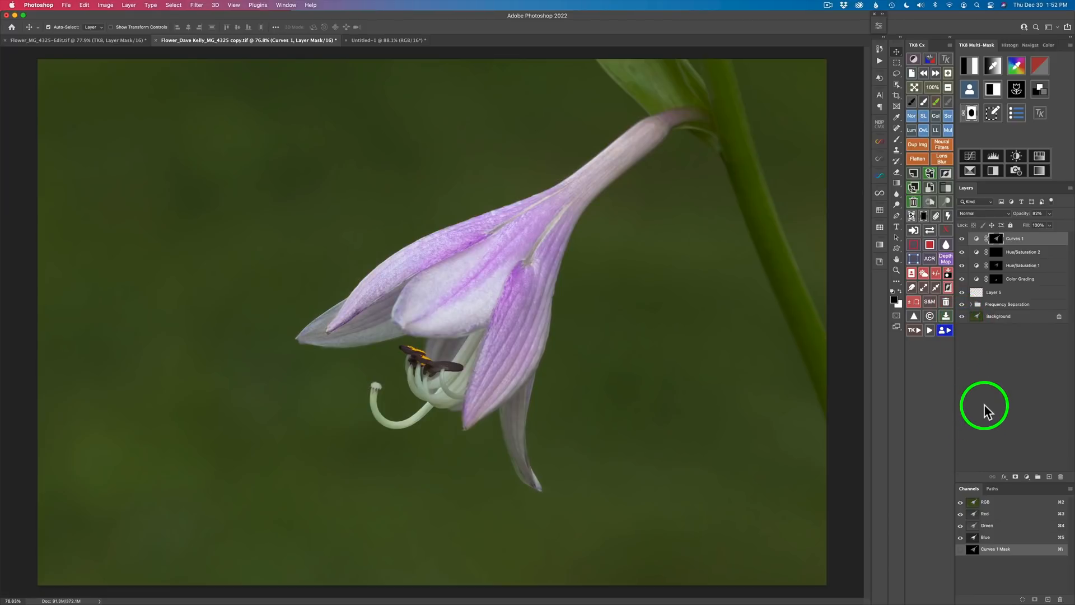